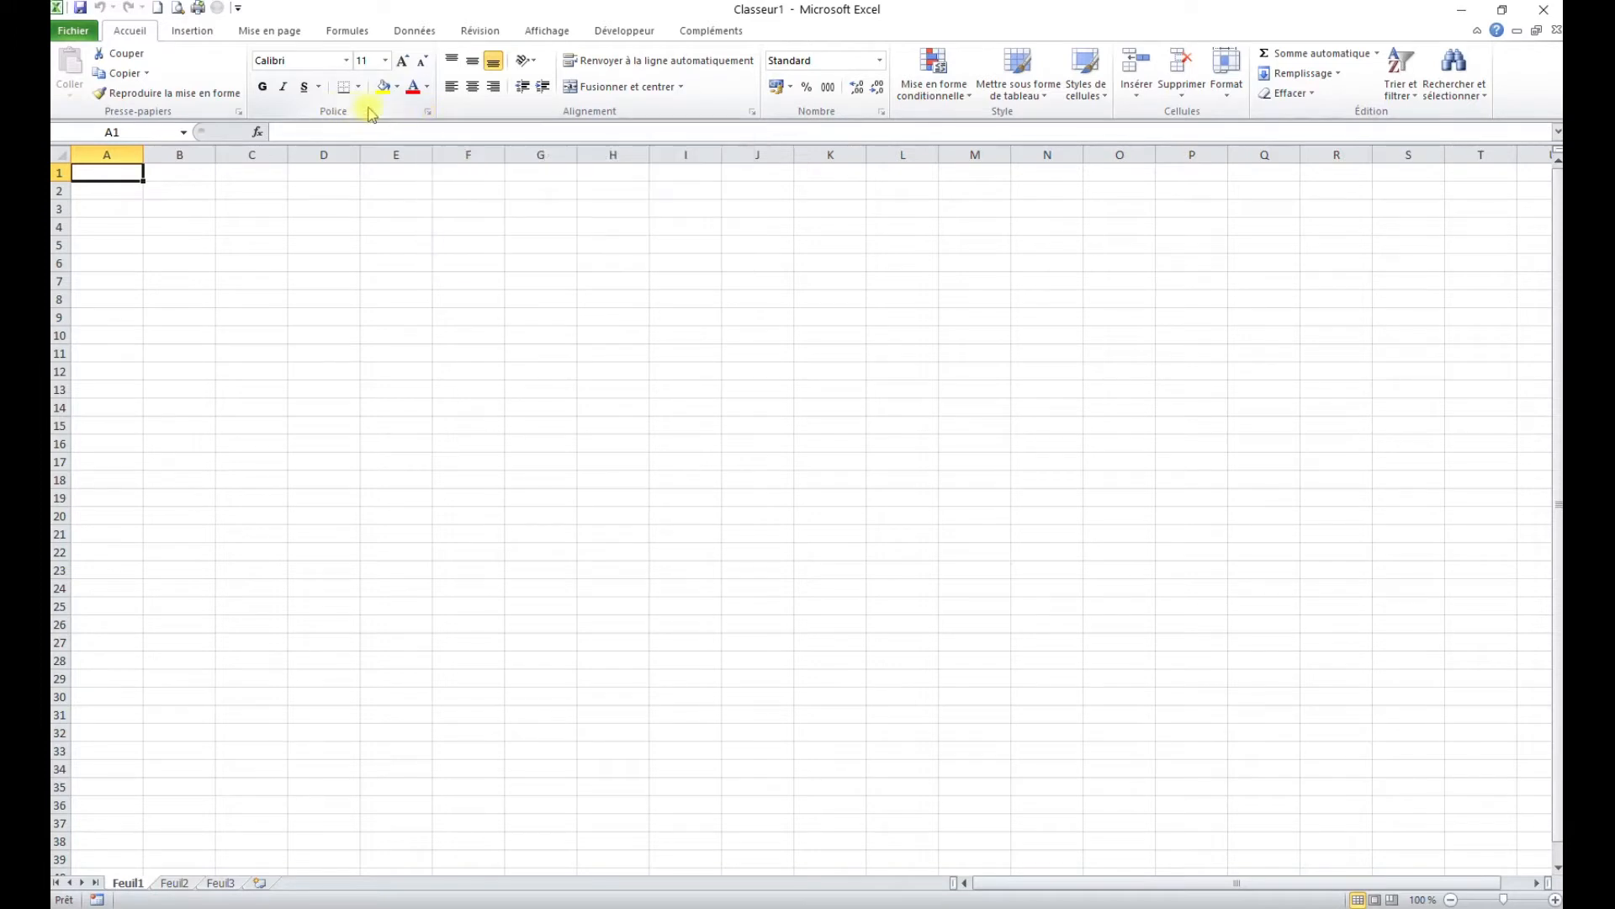
Step: View the font settings in the cell format dialog, and close it without applying anything
{"action": "left_click", "coordinate": [430, 114]}
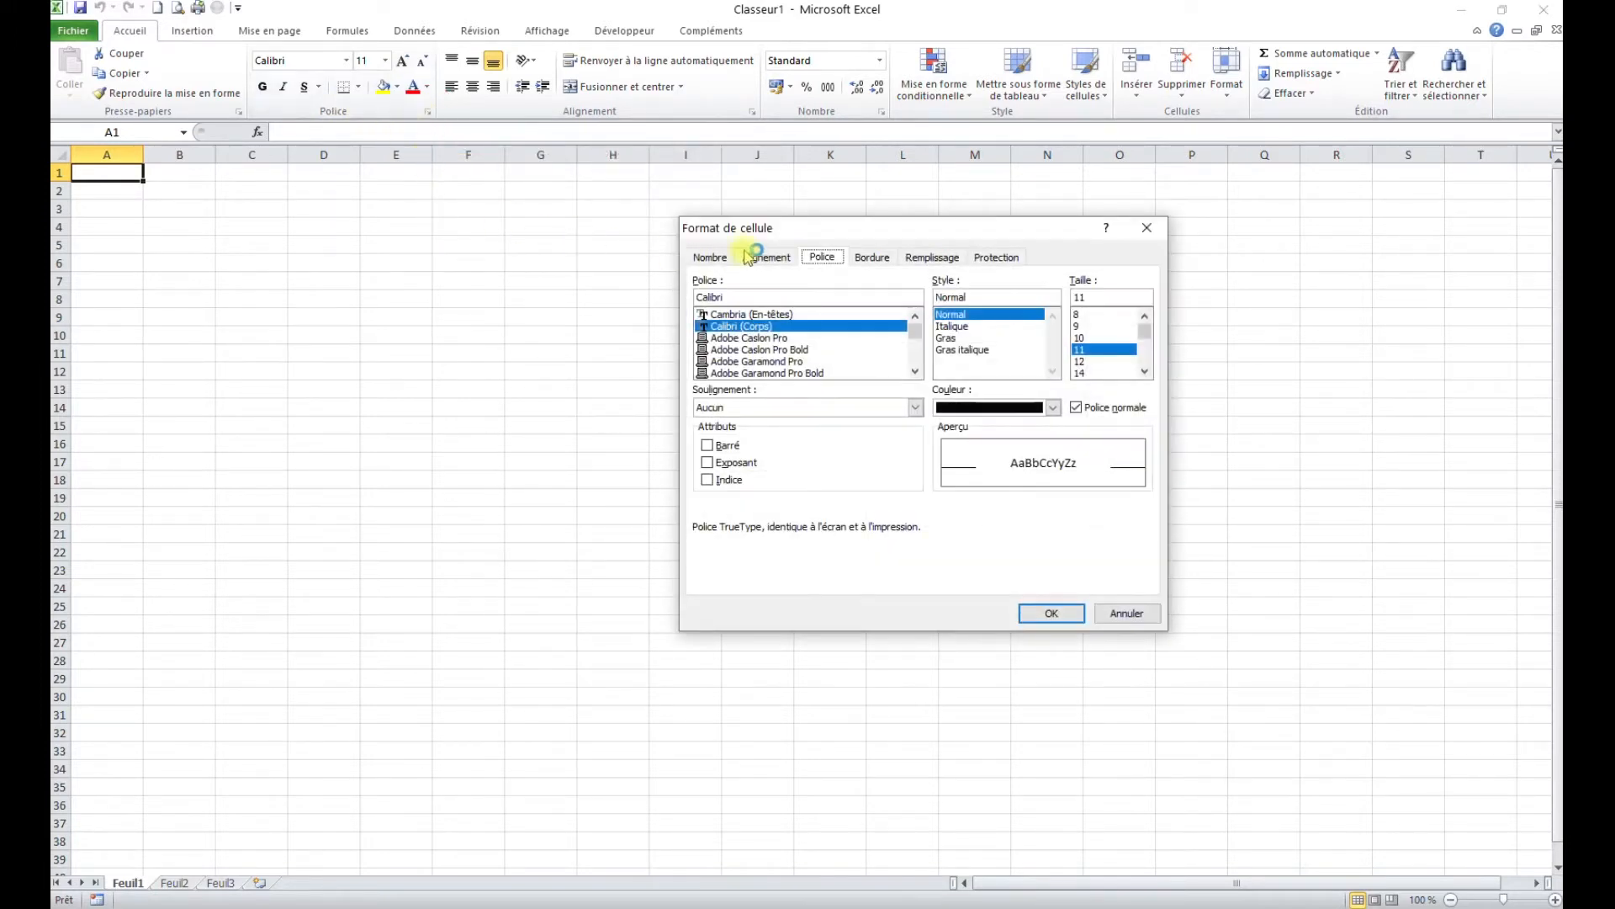
{"action": "left_click_drag", "start_coordinate": [912, 238], "coordinate": [693, 222]}
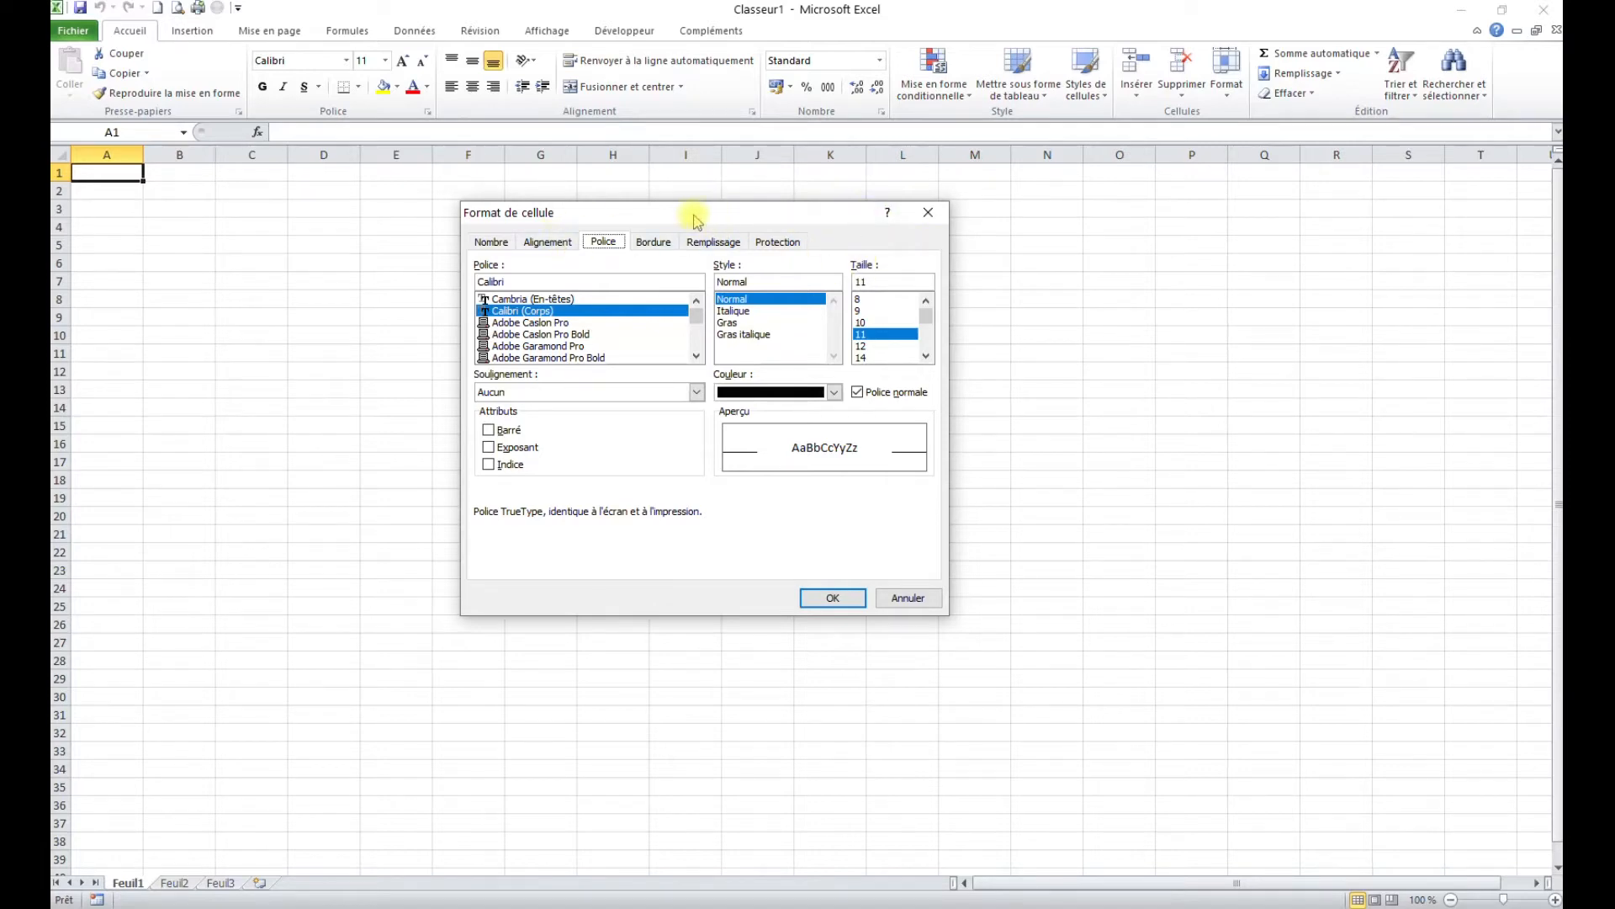
{"action": "left_click", "coordinate": [908, 599]}
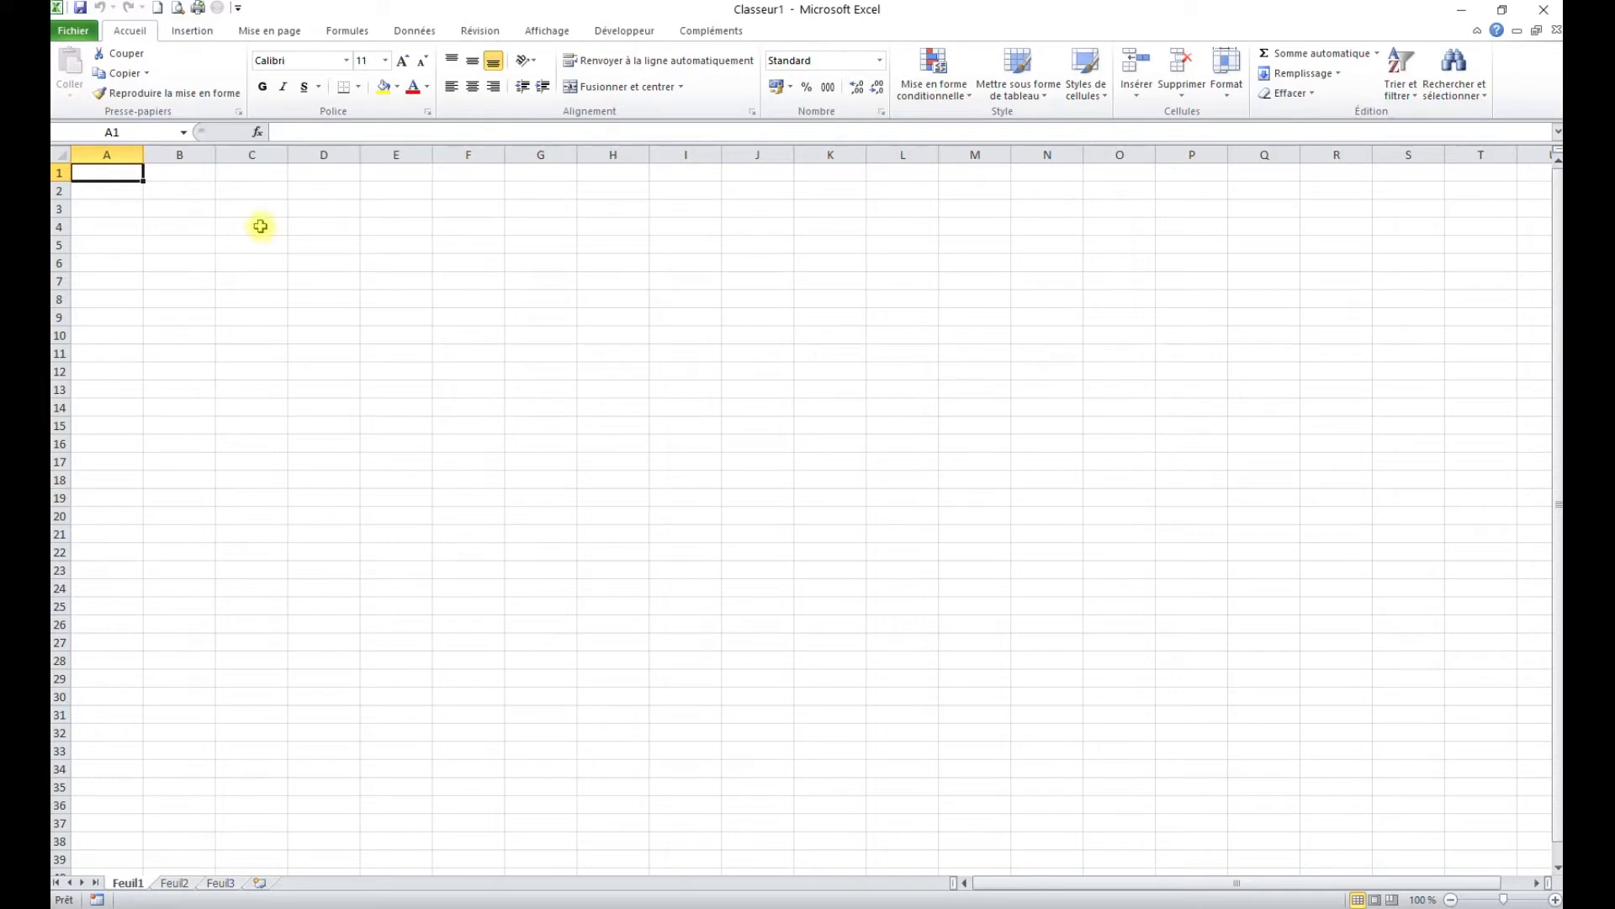
Step: Select the cell ranges C4:C11, D4:D11 and E4:E12
{"action": "left_click_drag", "start_coordinate": [260, 226], "coordinate": [251, 357]}
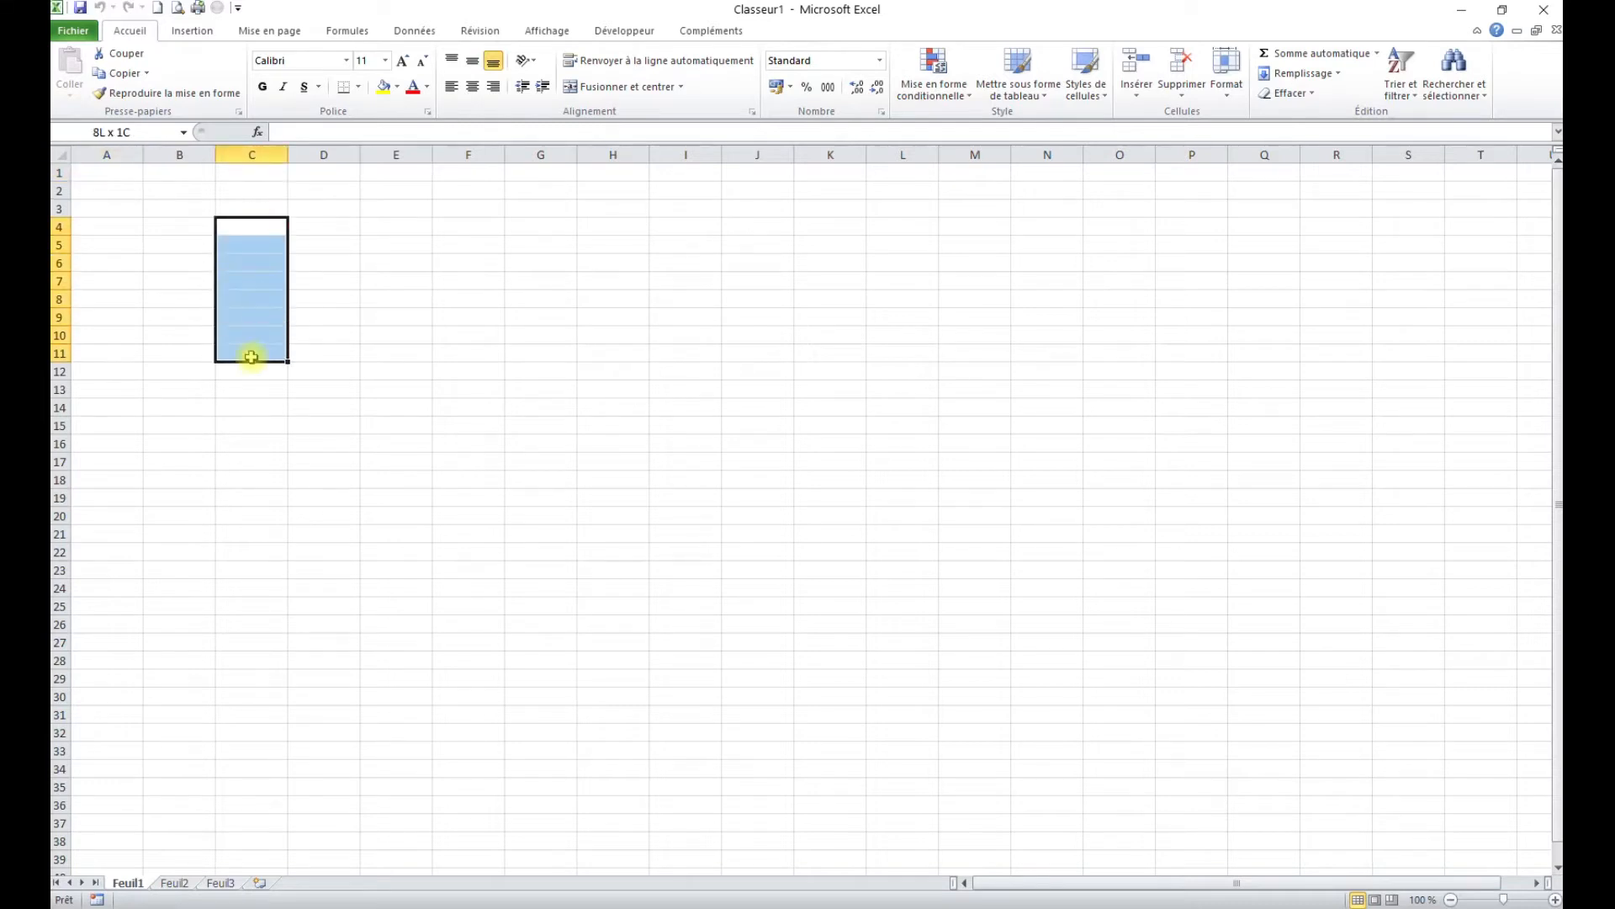
{"action": "left_click_drag", "start_coordinate": [328, 225], "coordinate": [337, 357]}
{"action": "left_click", "coordinate": [393, 224]}
{"action": "left_click_drag", "start_coordinate": [396, 224], "coordinate": [407, 367]}
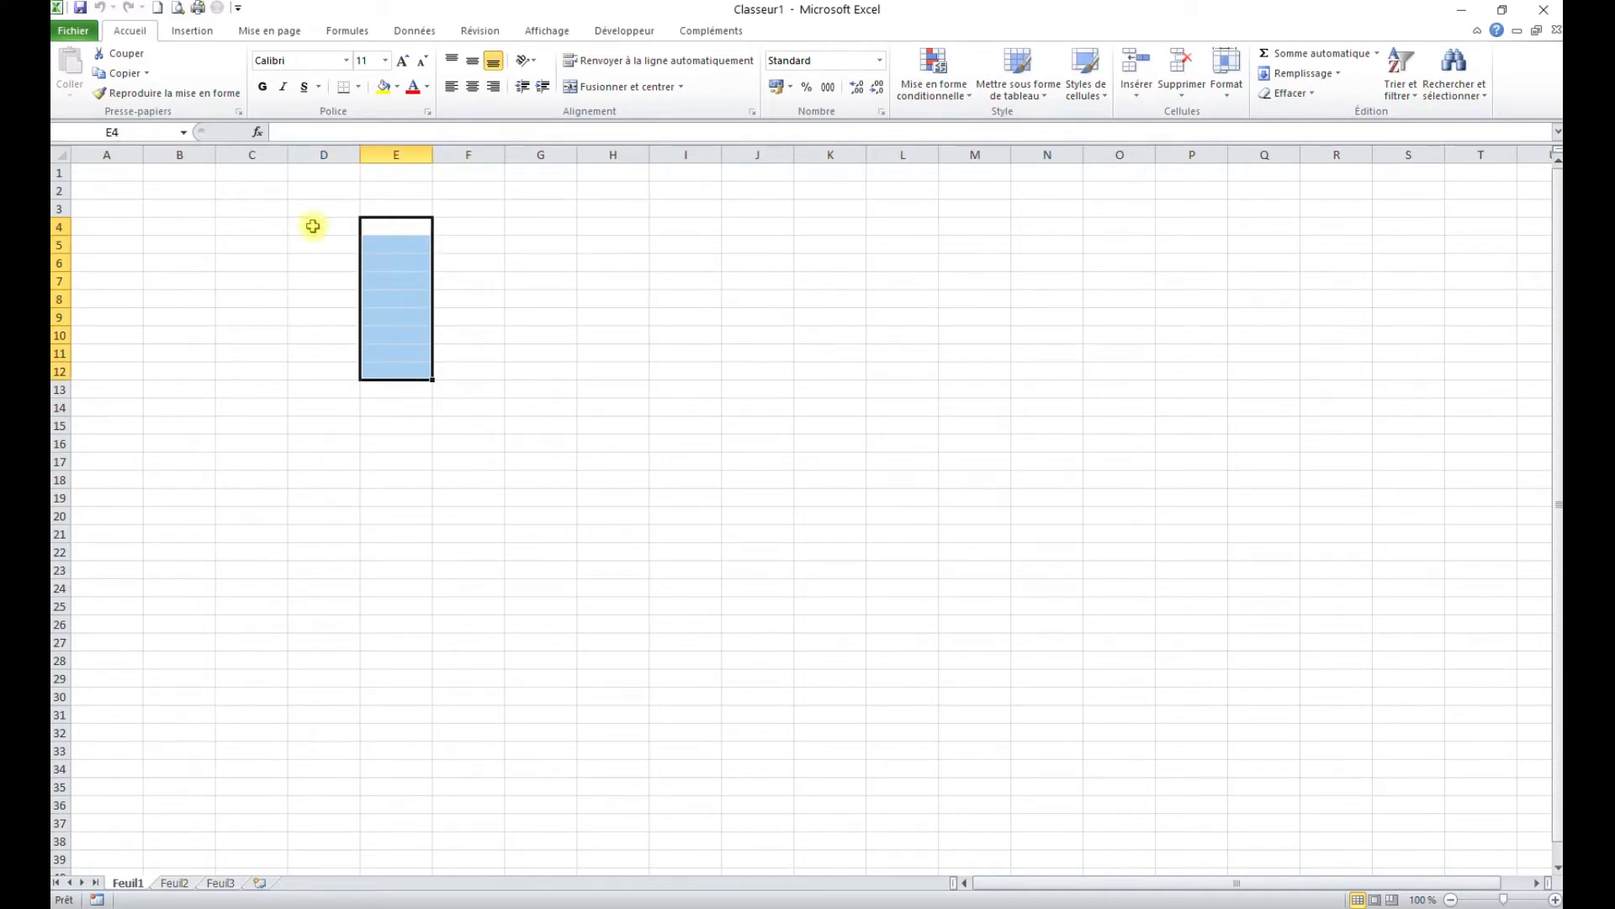
Step: Select the non-adjacent ranges D3:D12, F3:F12 and H3:H12 together, and clear the selection
{"action": "left_click_drag", "start_coordinate": [318, 205], "coordinate": [327, 369]}
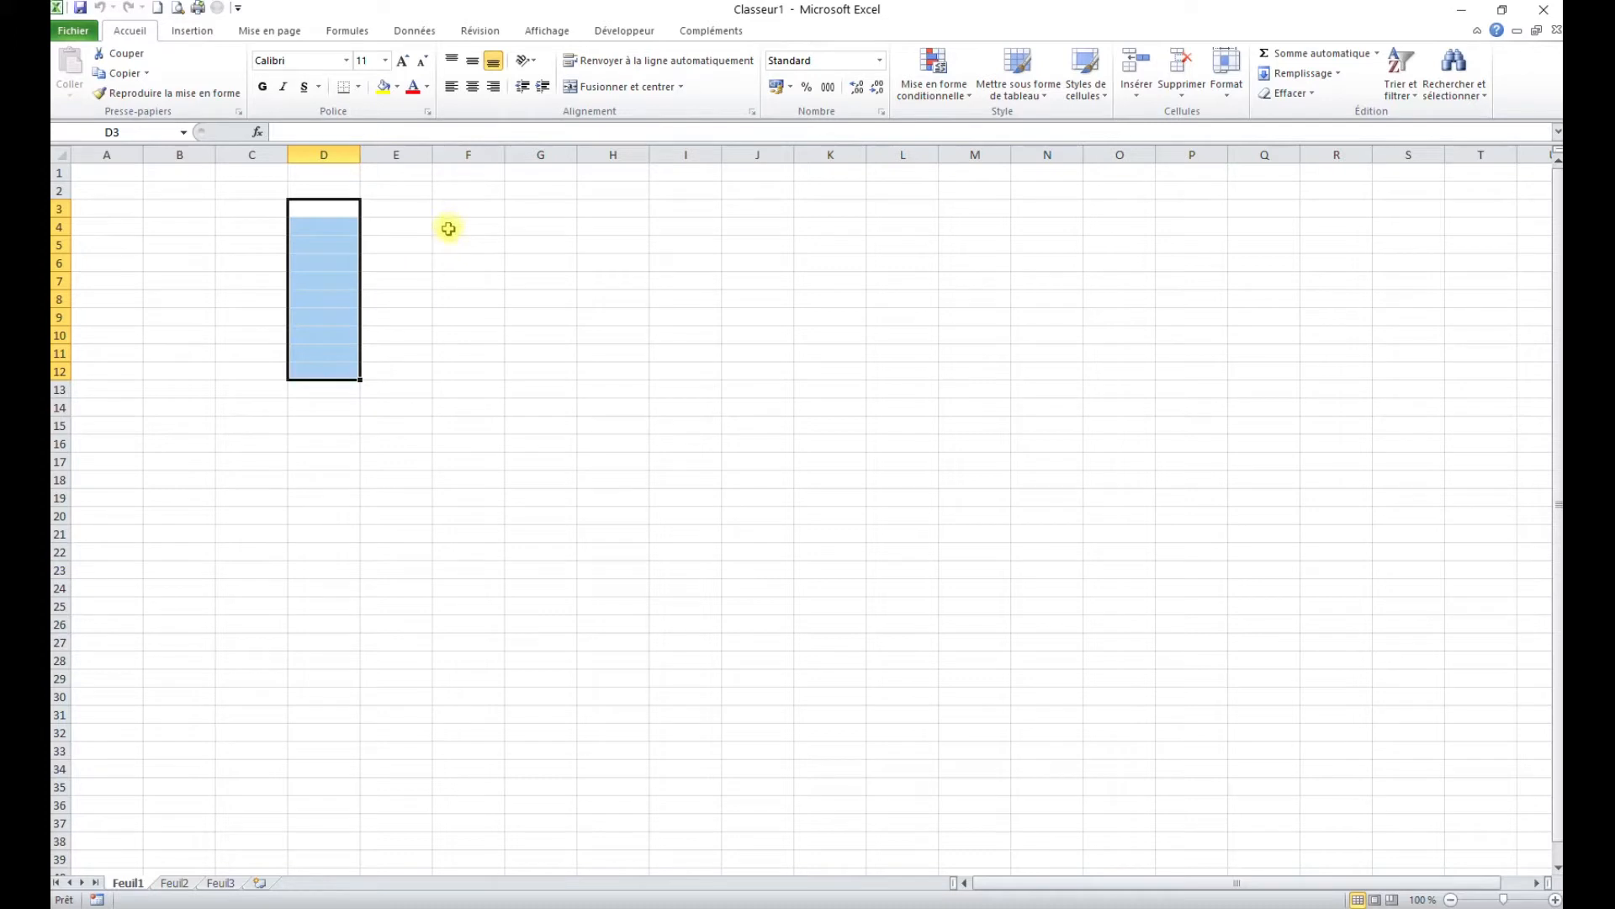
{"action": "left_click_drag", "start_coordinate": [469, 205], "coordinate": [474, 367]}
{"action": "left_click_drag", "start_coordinate": [621, 207], "coordinate": [611, 373]}
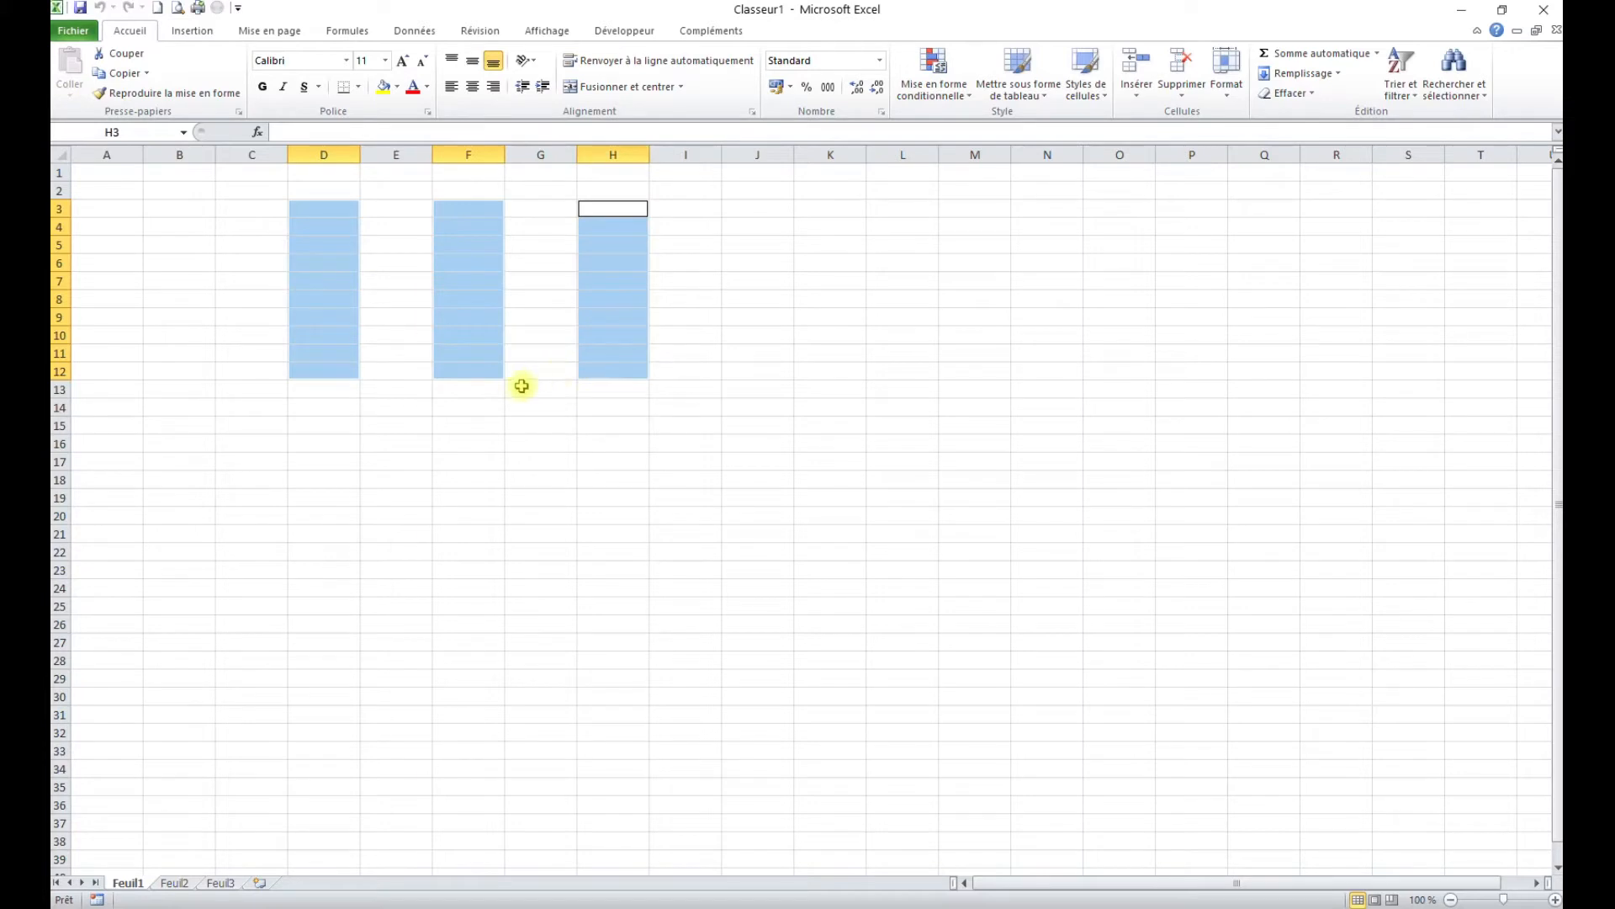
{"action": "left_click", "coordinate": [422, 305]}
Step: Select the entire columns D and F together, and the entire rows 6 and 11 together
{"action": "left_click", "coordinate": [322, 154]}
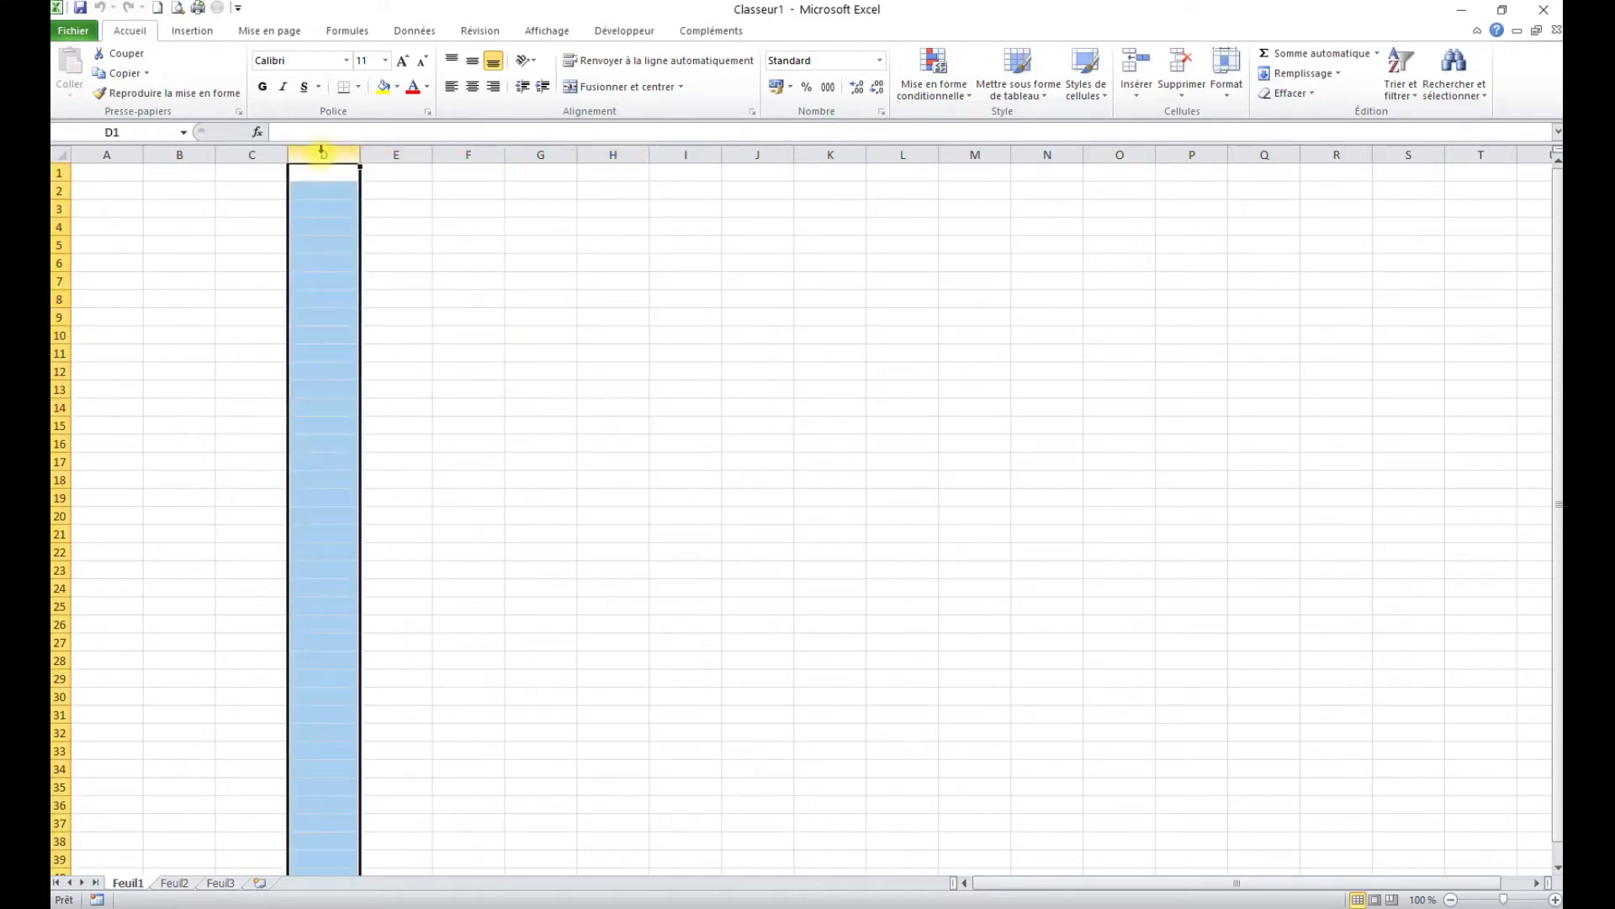
{"action": "left_click", "coordinate": [466, 155], "text": "ctrl"}
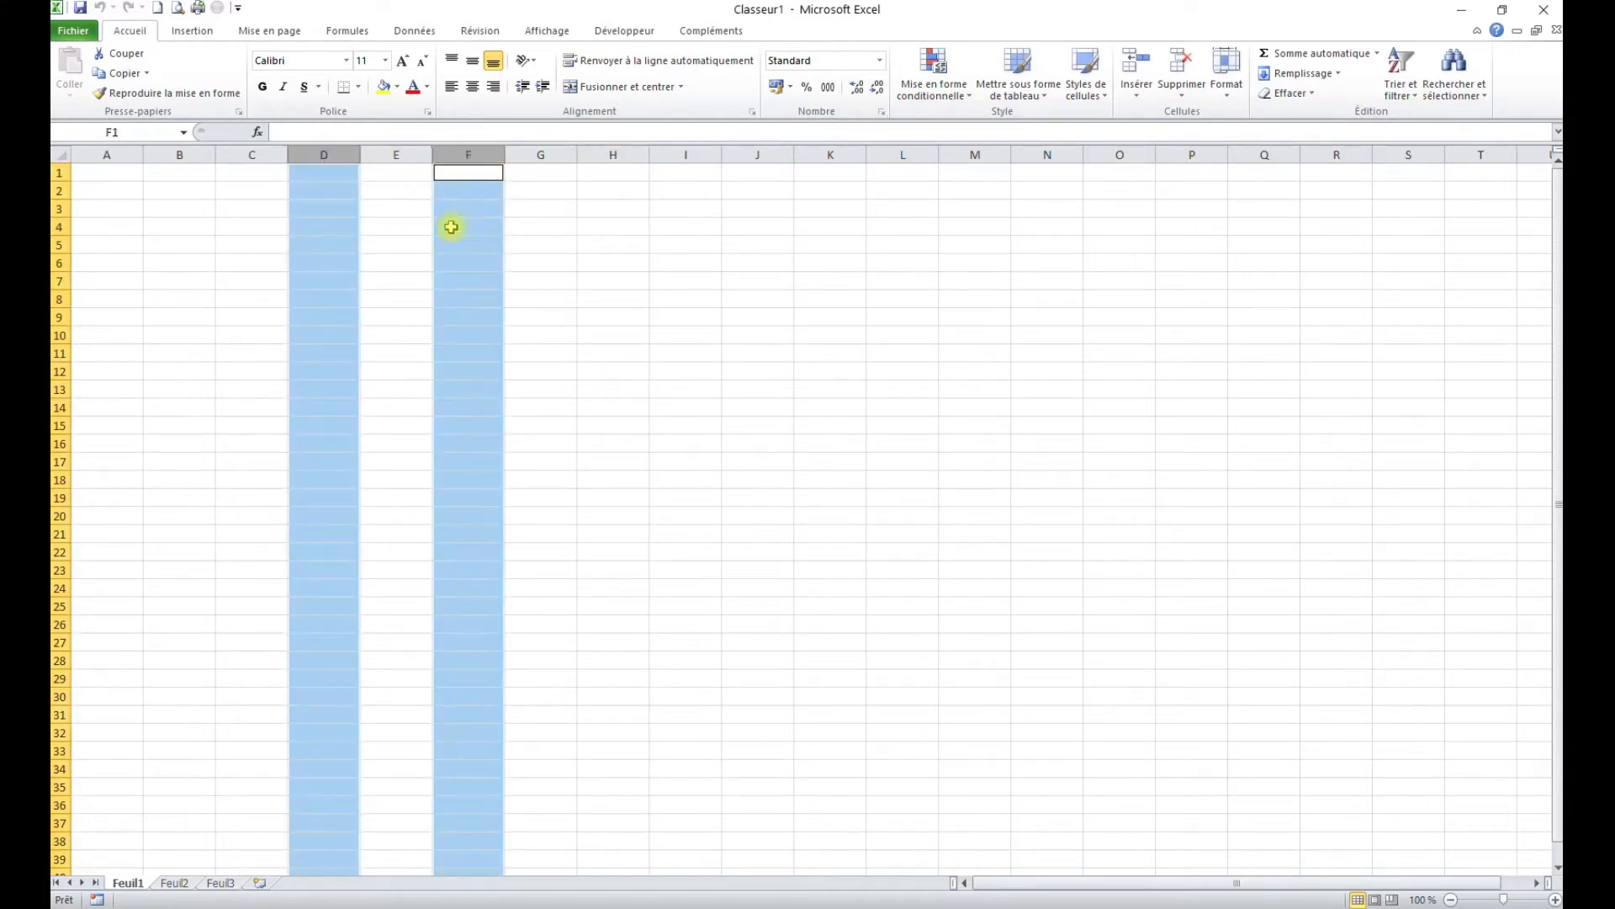
{"action": "left_click", "coordinate": [61, 264]}
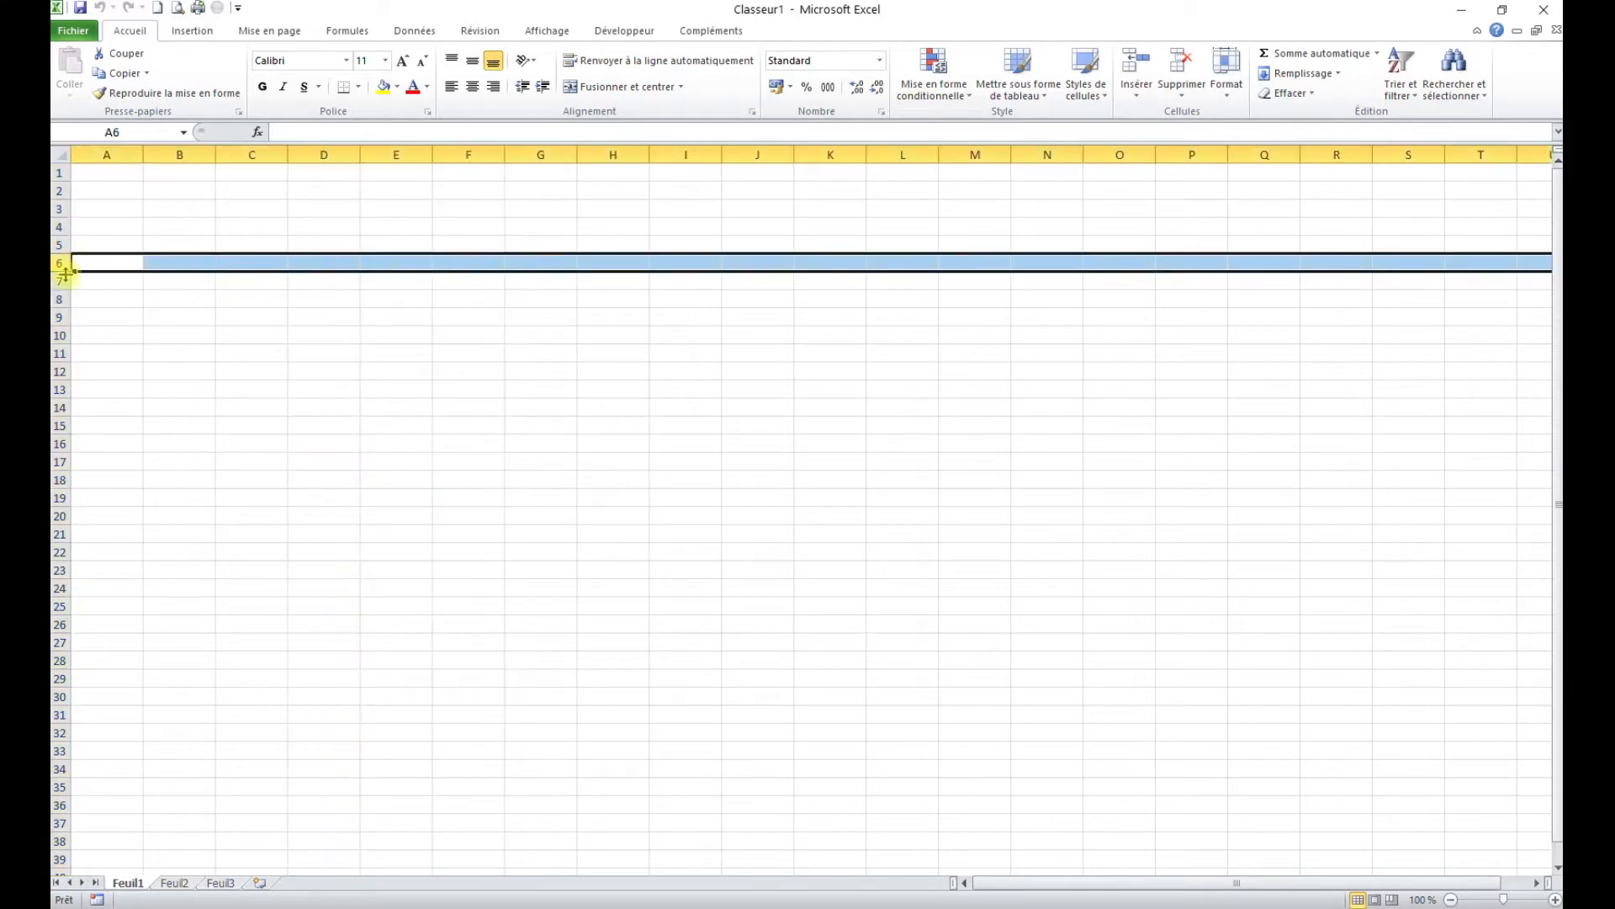
{"action": "left_click", "coordinate": [64, 352], "text": "ctrl"}
Step: Select a block of cells across columns B and C starting at B2, and deselect it
{"action": "left_click", "coordinate": [191, 226]}
{"action": "left_click_drag", "start_coordinate": [180, 192], "coordinate": [274, 365]}
{"action": "left_click", "coordinate": [317, 245]}
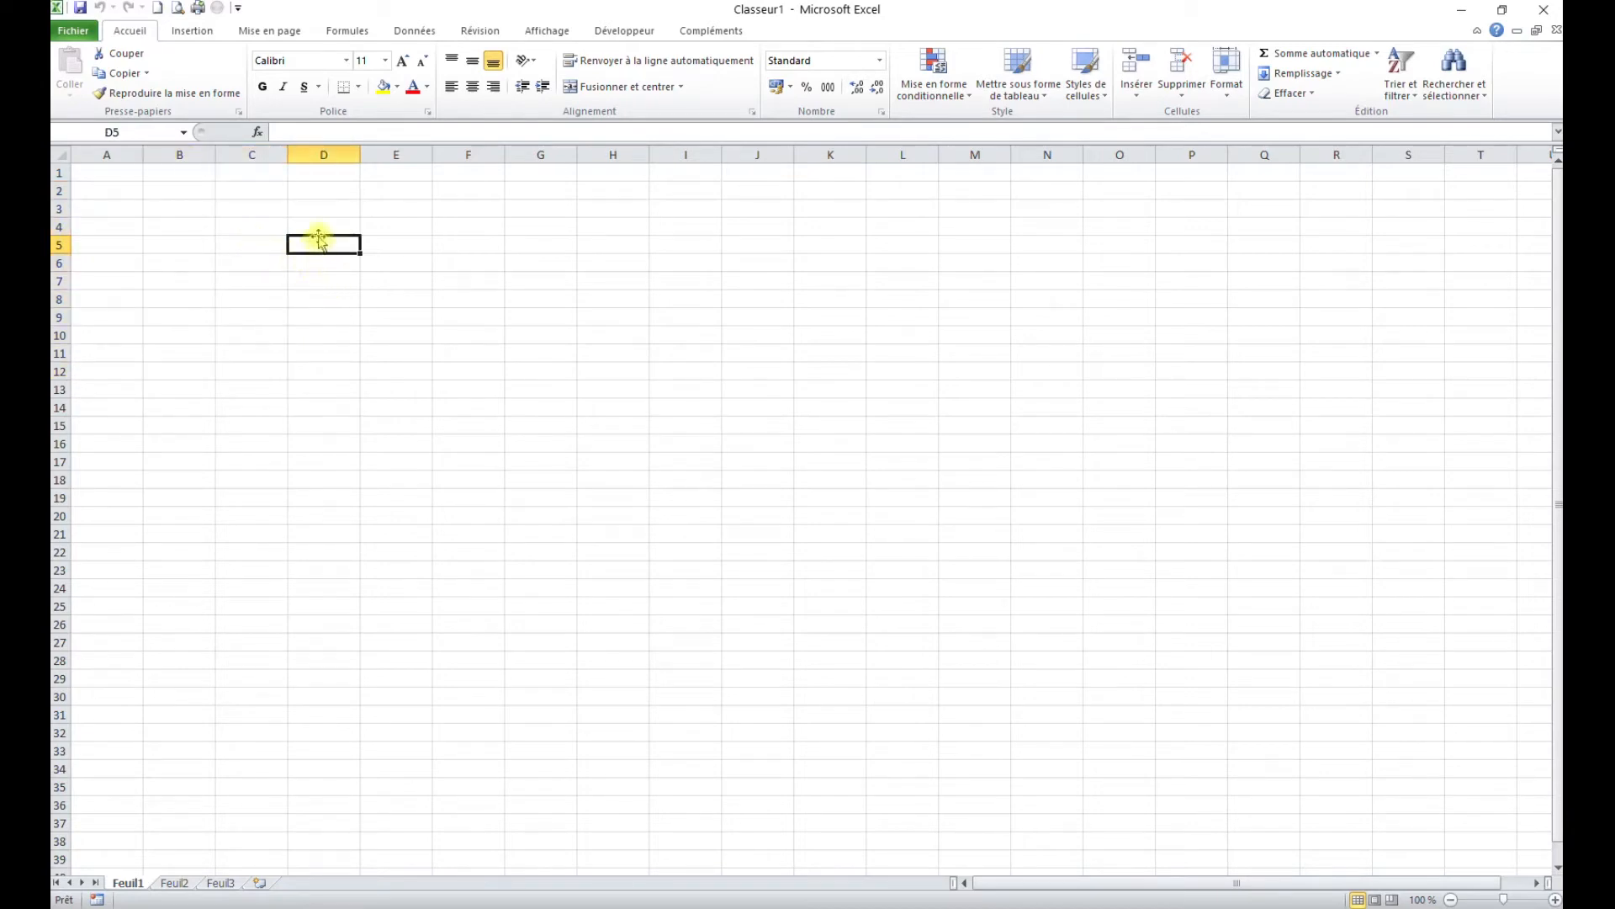
Step: Enter the number 123 in cell D4 and the text Toto in cell D5
{"action": "left_click", "coordinate": [332, 228]}
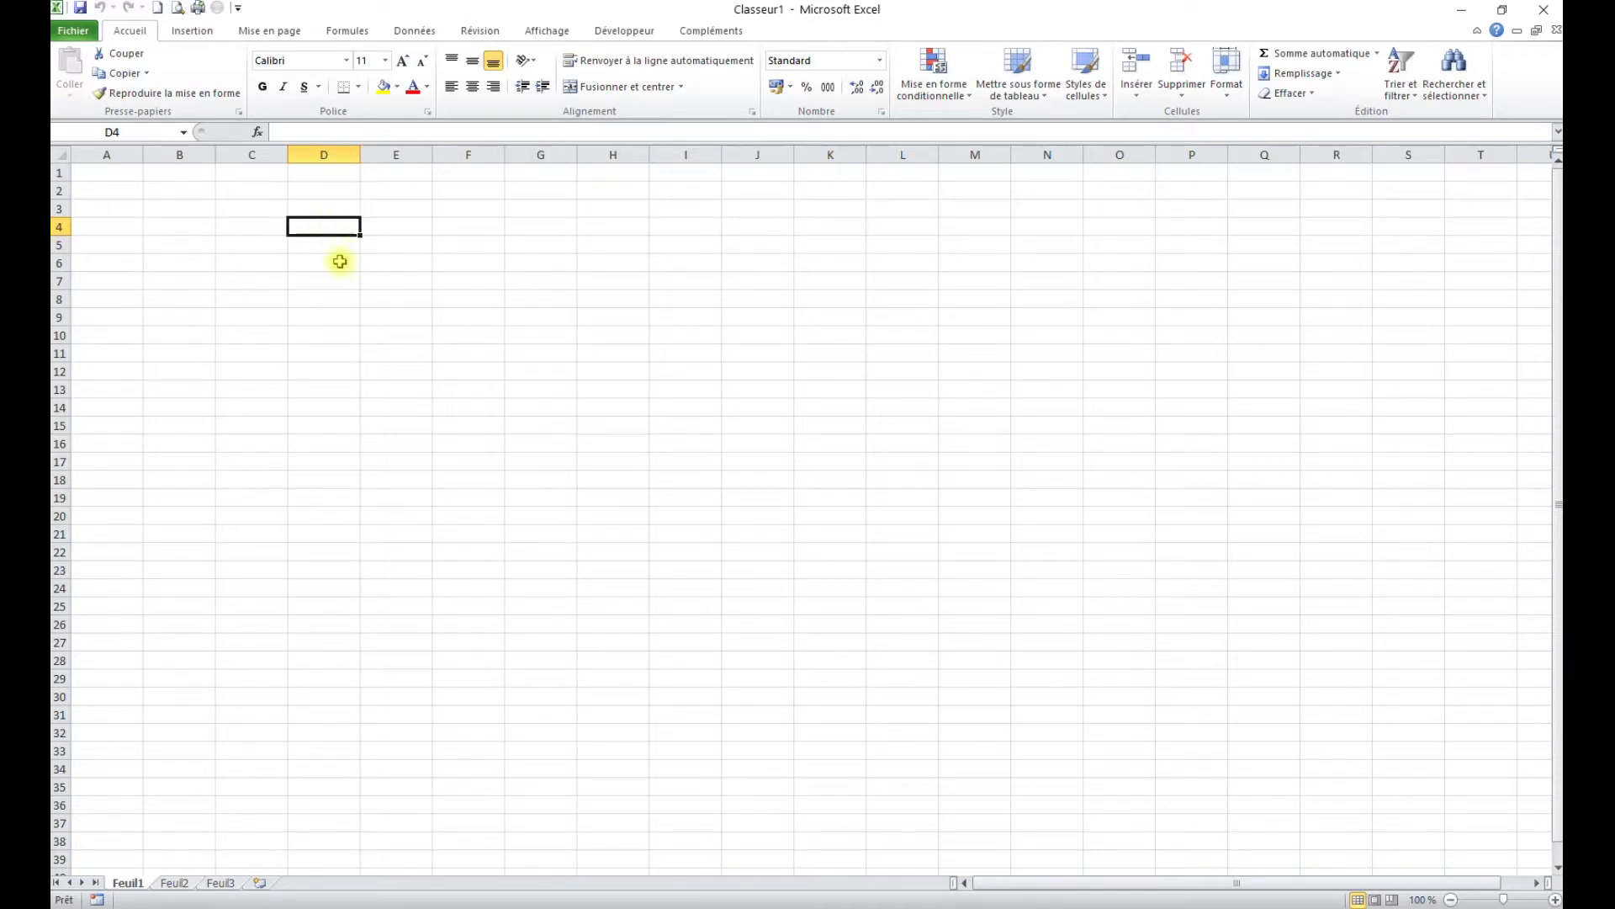
{"action": "type", "text": "123"}
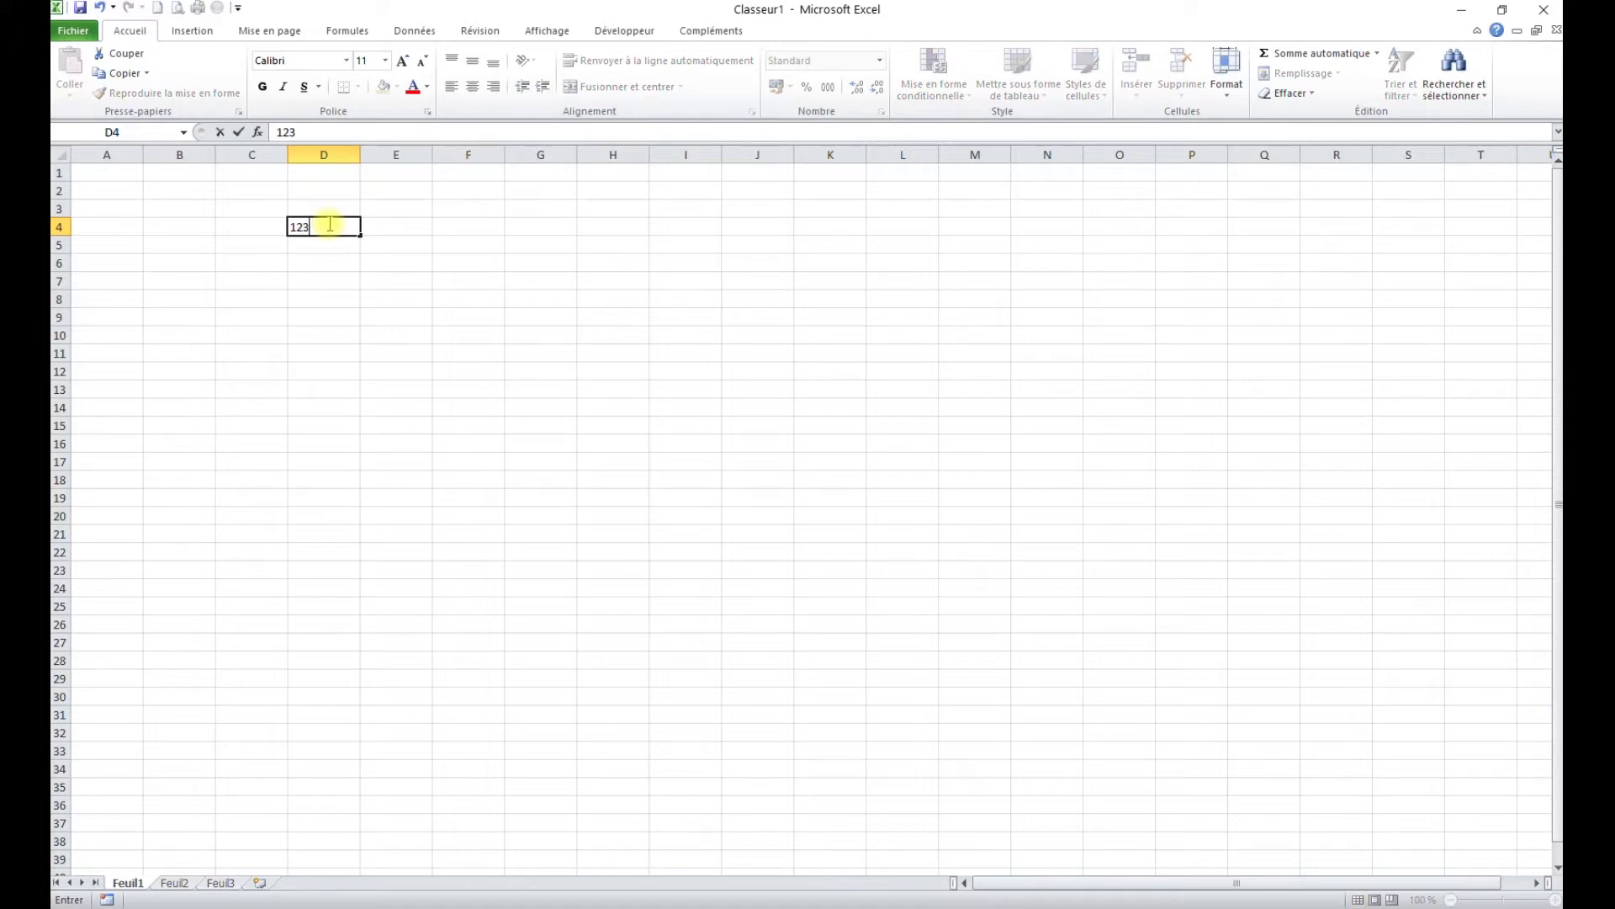
{"action": "key", "text": "Return"}
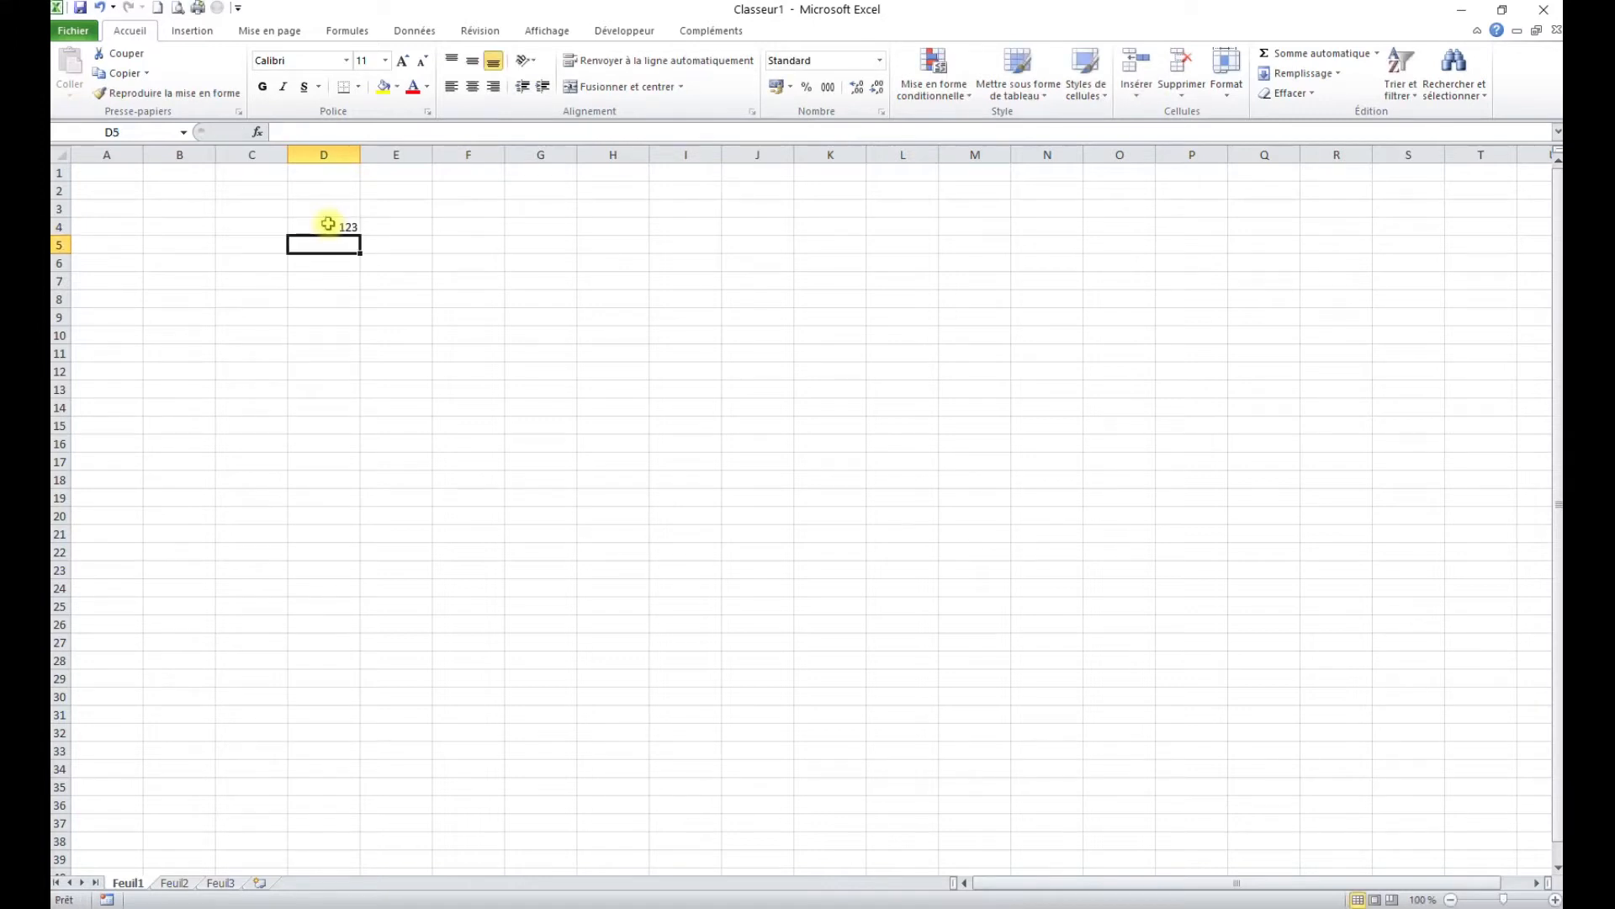
{"action": "type", "text": "Toto"}
{"action": "key", "text": "Return"}
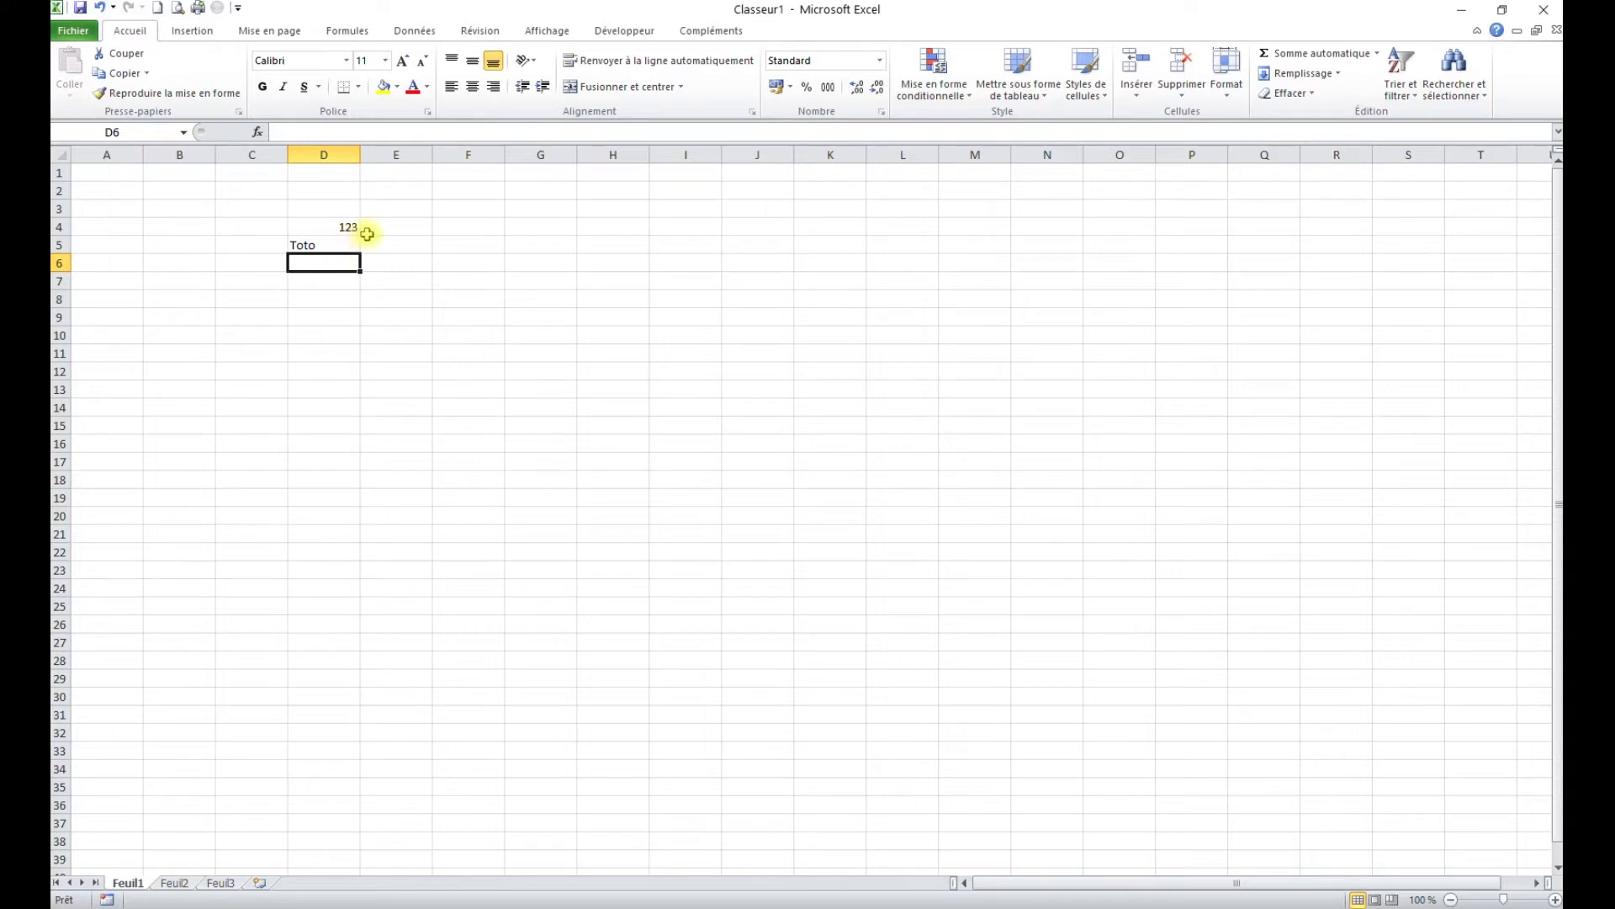
Step: Clear the contents of cells D4 and D5
{"action": "left_click_drag", "start_coordinate": [336, 225], "coordinate": [330, 249]}
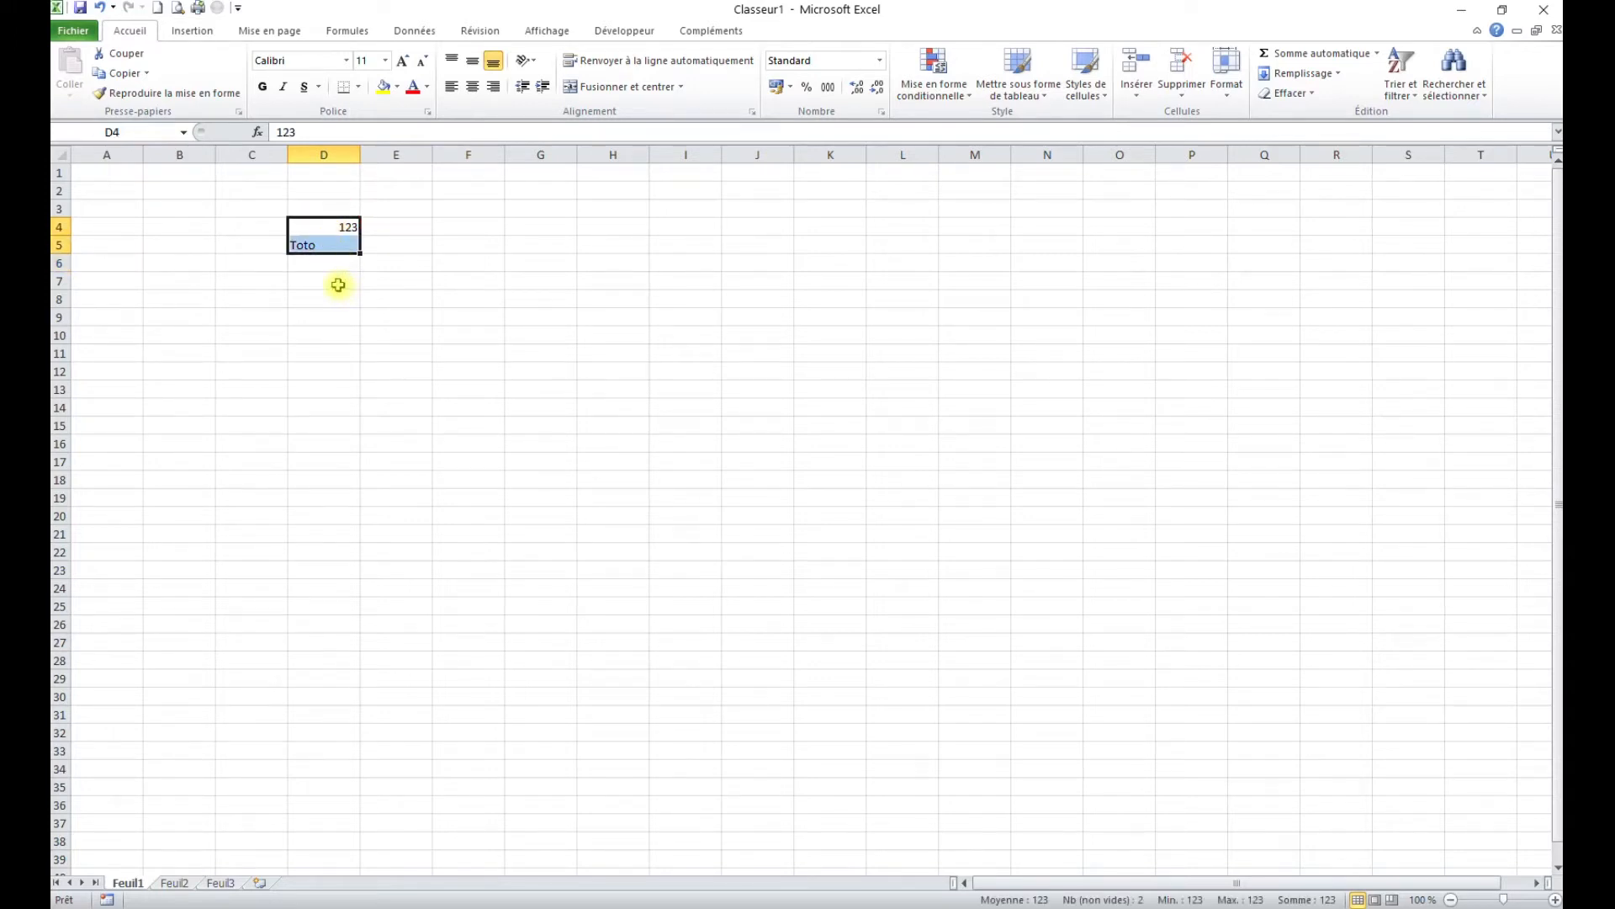
{"action": "key", "text": "Delete"}
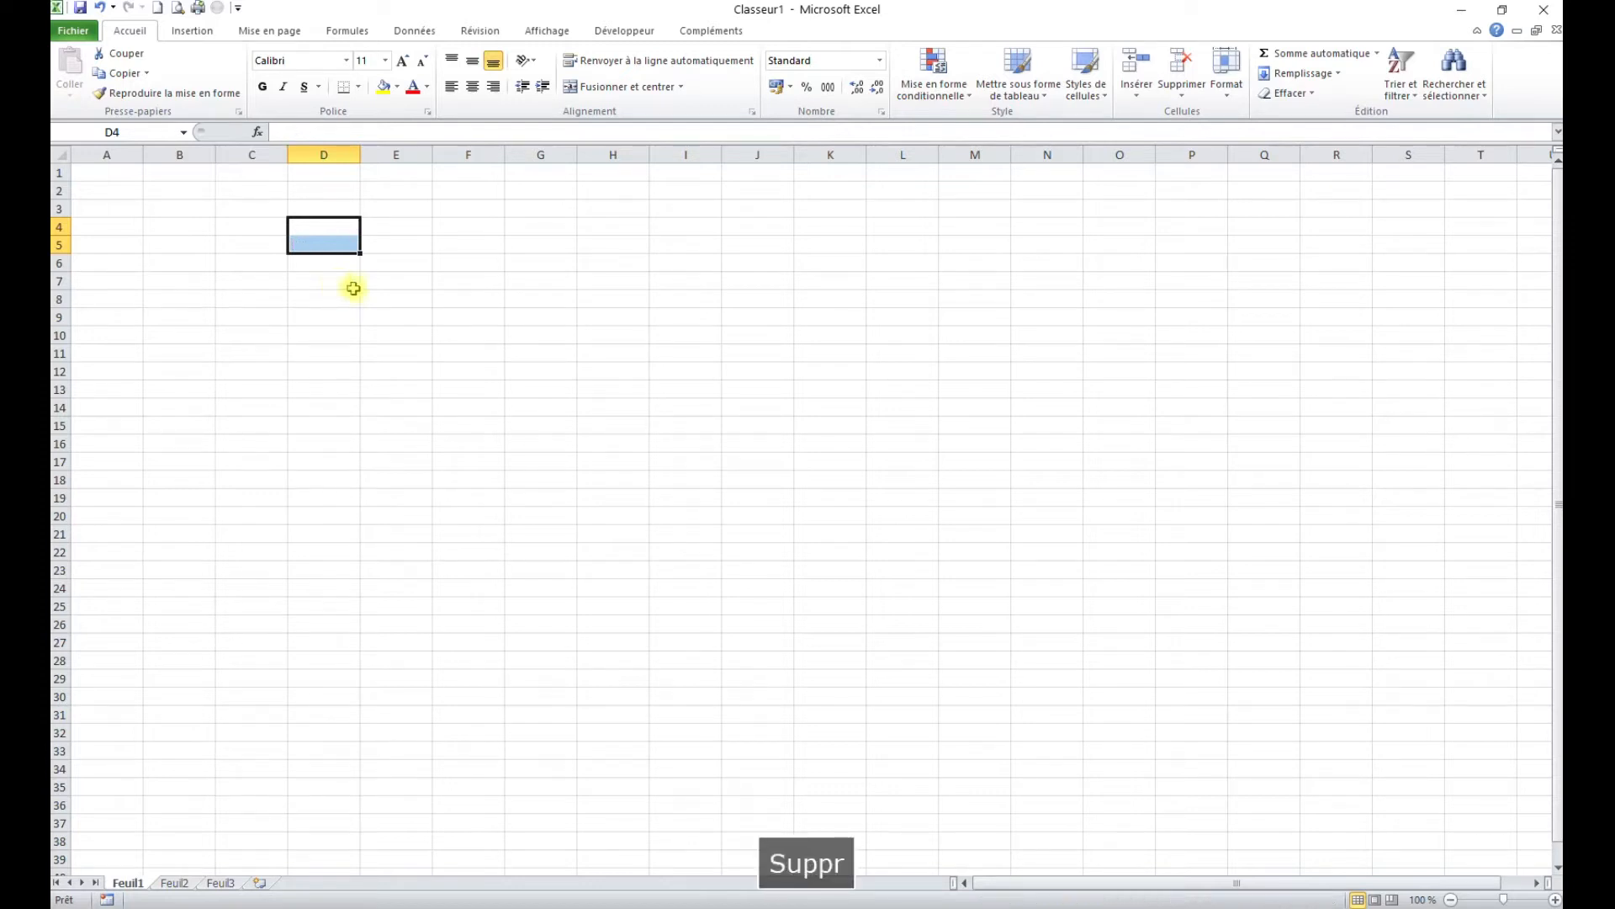
{"action": "left_click", "coordinate": [263, 229]}
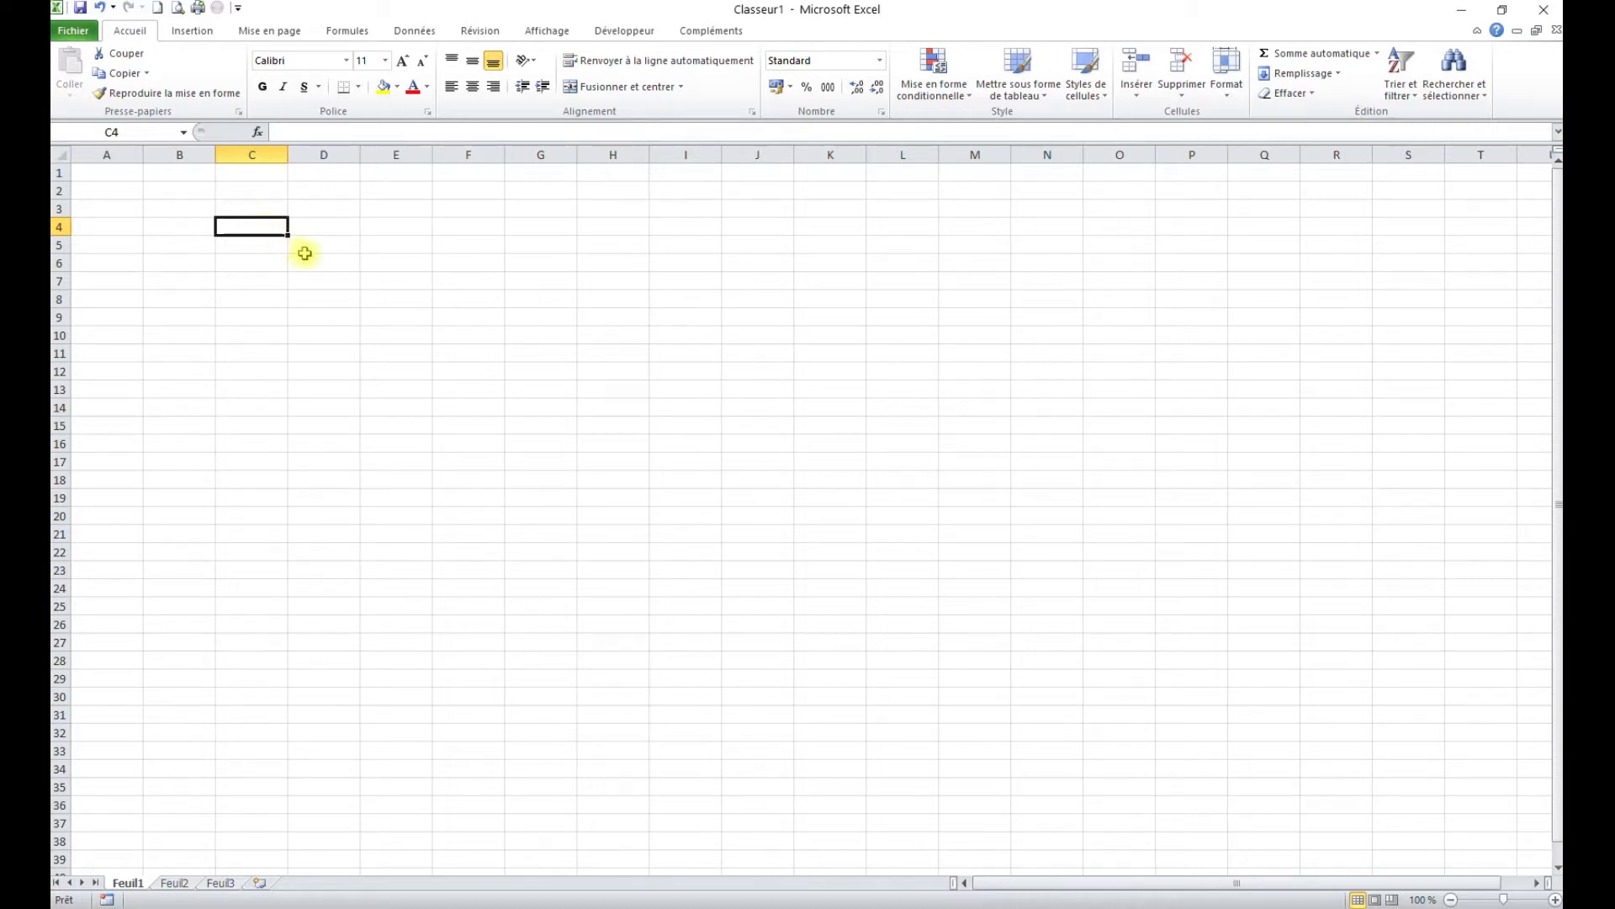
Step: Enter 1 in cell D3, fill it down to D10 and switch the fill to an incrementing series
{"action": "left_click", "coordinate": [332, 207]}
{"action": "type", "text": "1"}
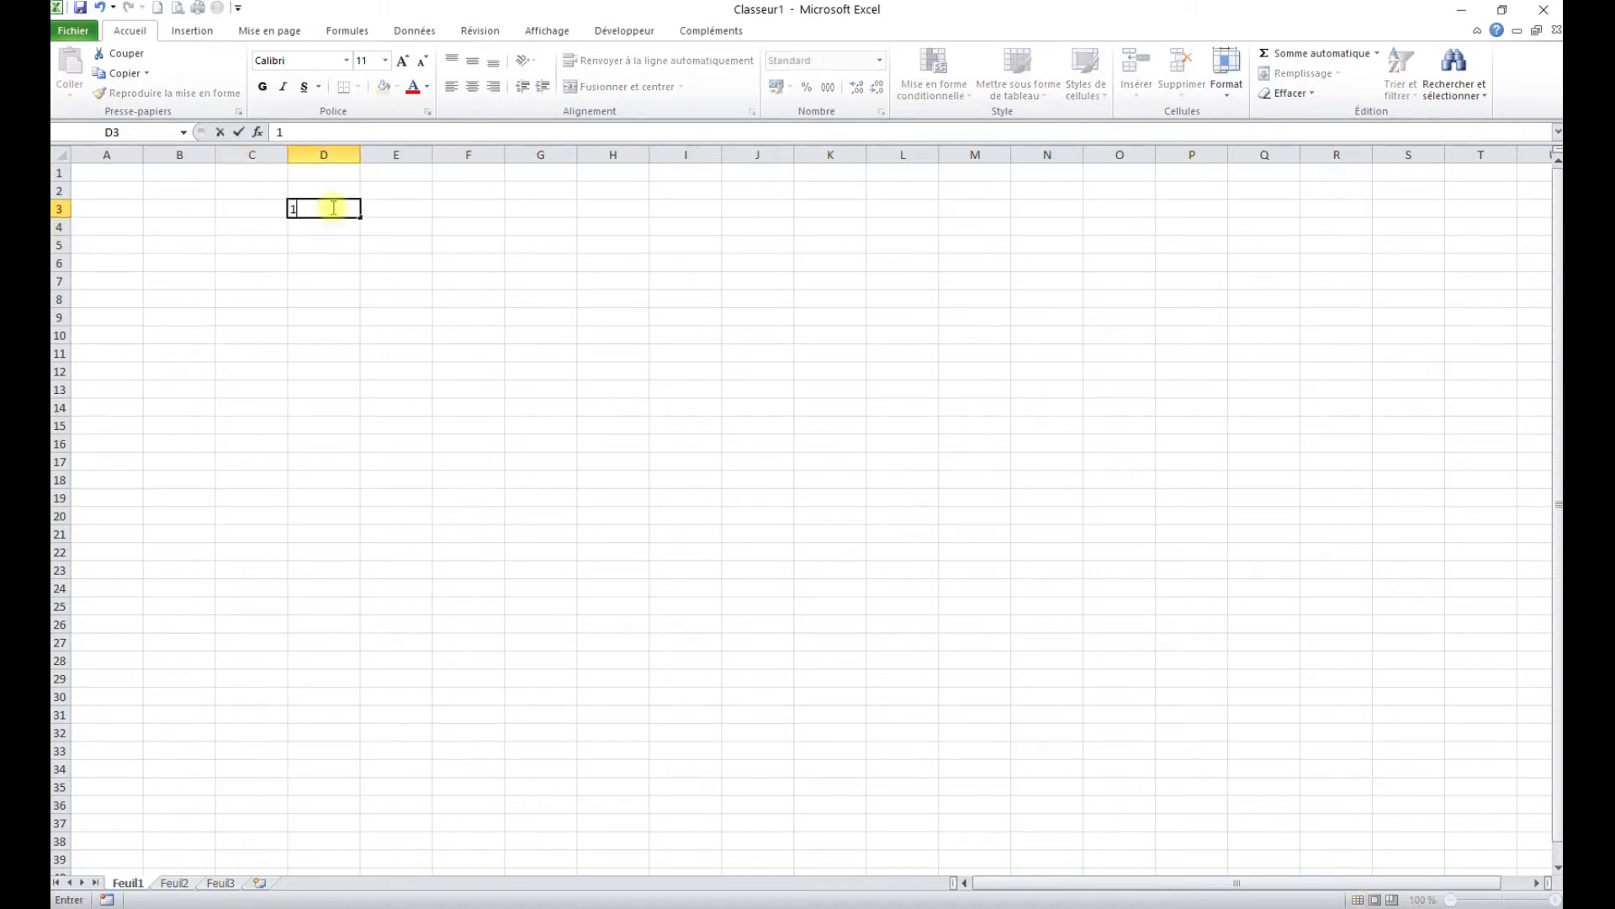
{"action": "left_click", "coordinate": [331, 231]}
{"action": "left_click", "coordinate": [345, 209]}
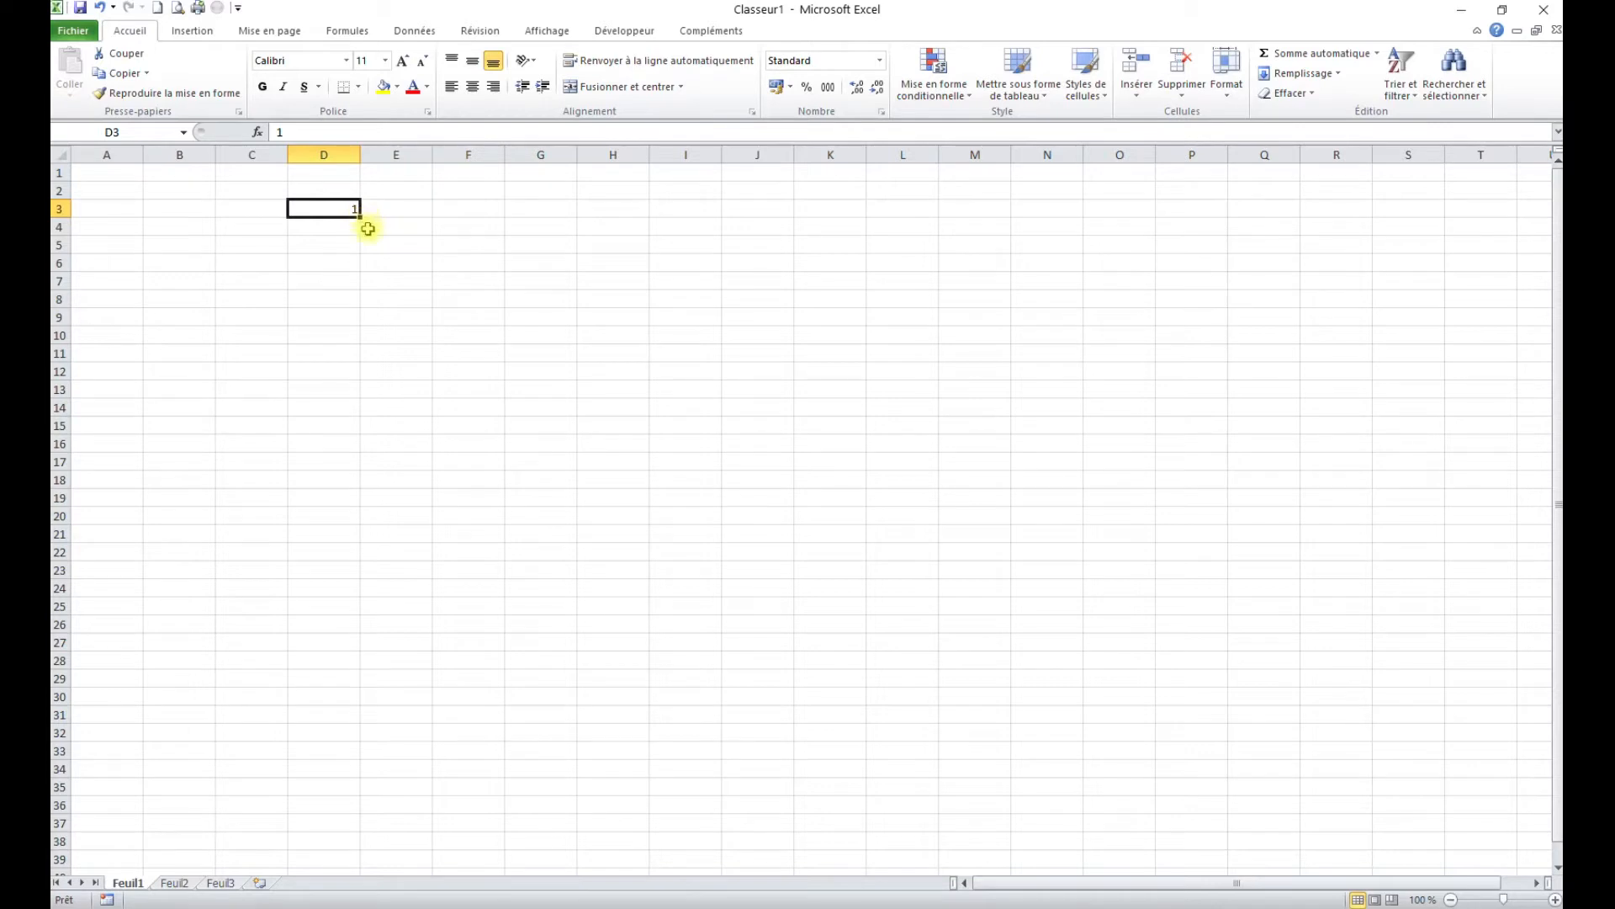
{"action": "left_click_drag", "start_coordinate": [360, 216], "coordinate": [364, 341]}
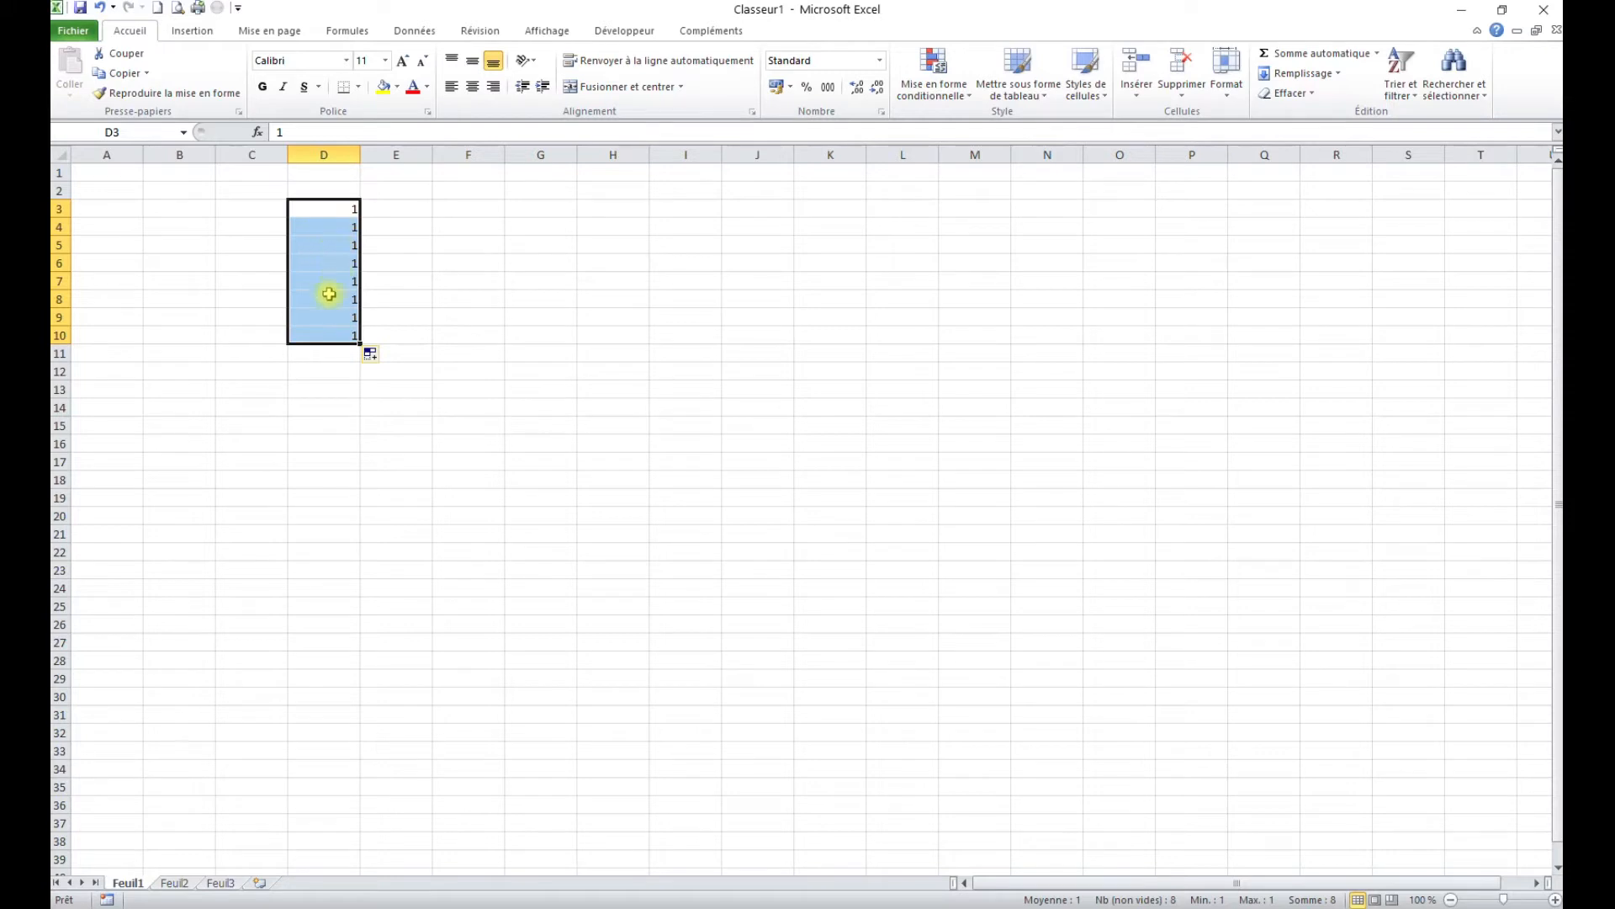
{"action": "left_click", "coordinate": [373, 357]}
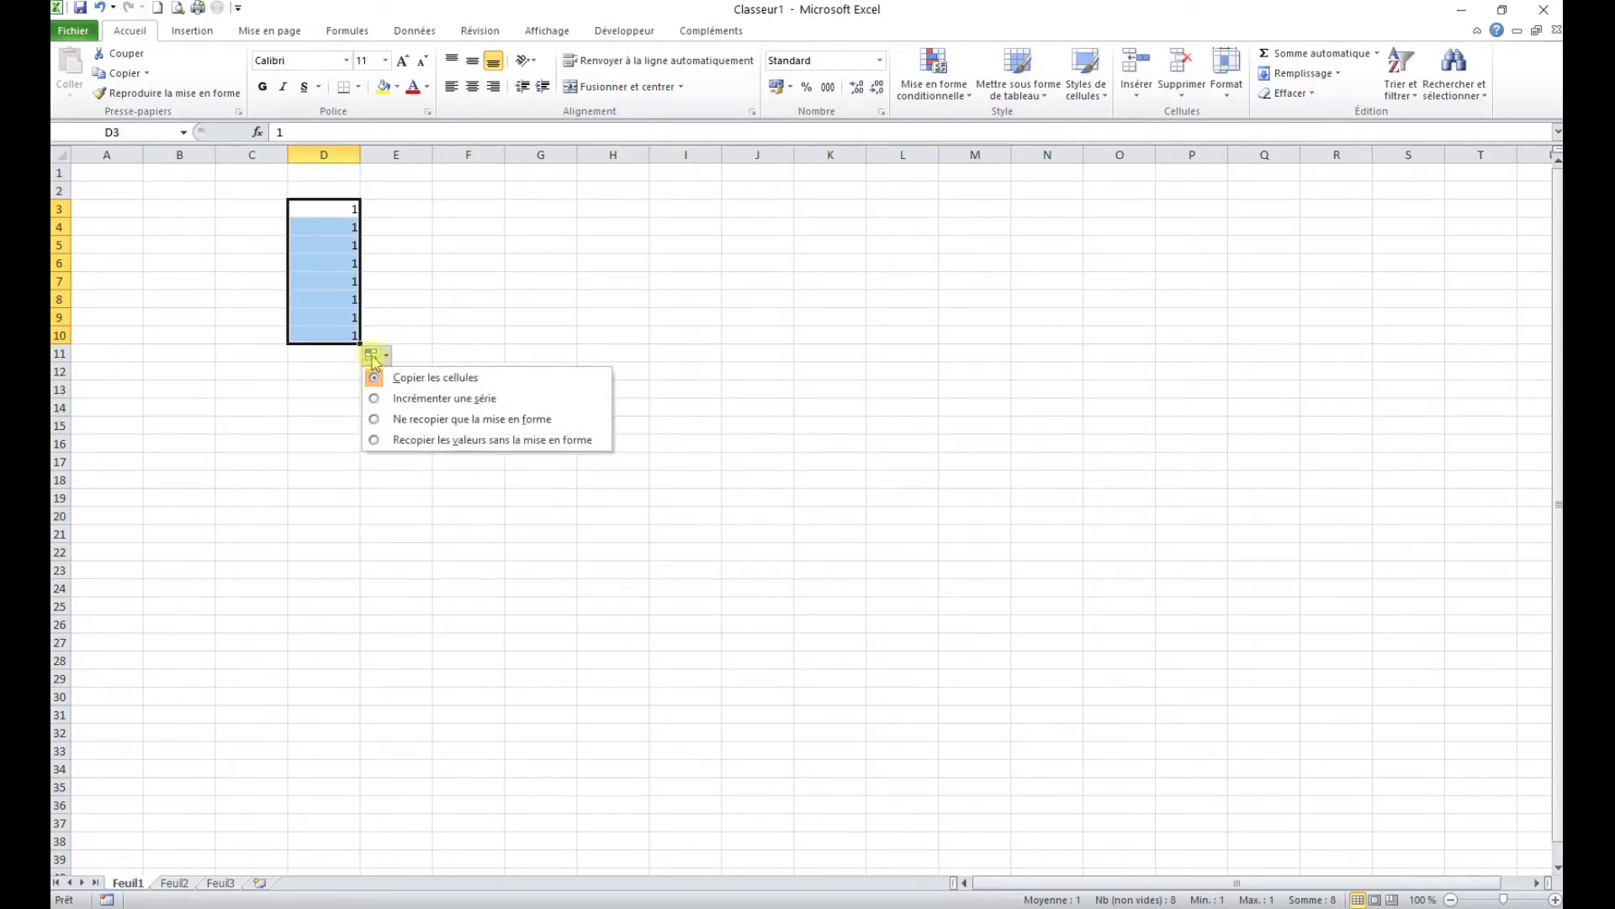
{"action": "left_click", "coordinate": [382, 400]}
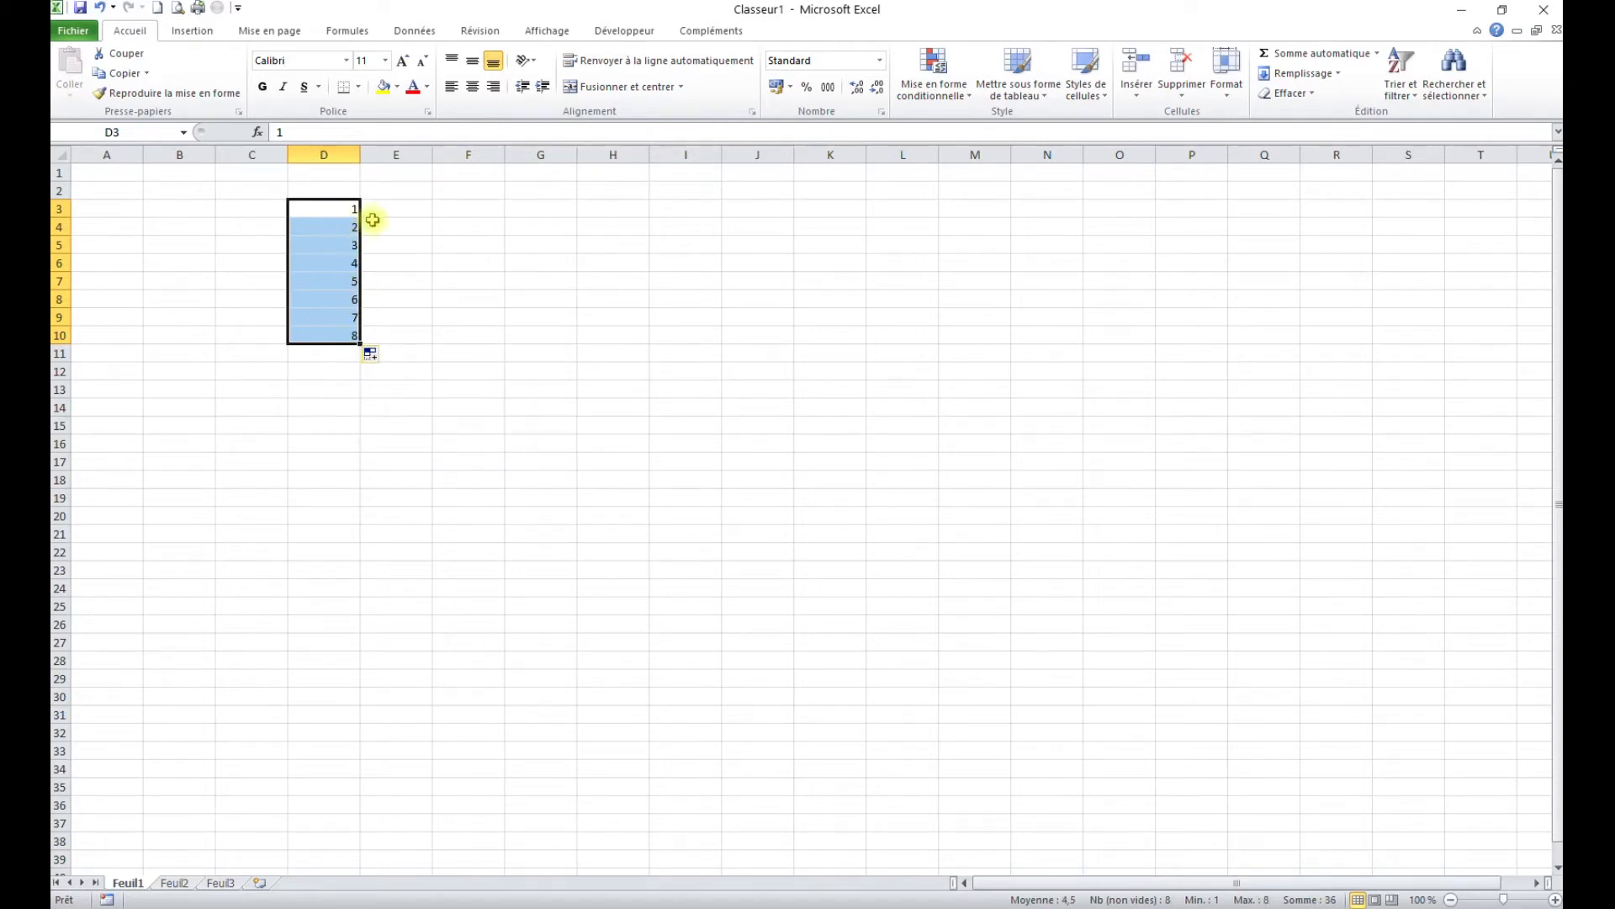
Step: Enter 1 in cell E3 and fill it down to E10 directly as an incrementing series
{"action": "left_click", "coordinate": [396, 207]}
{"action": "type", "text": "1"}
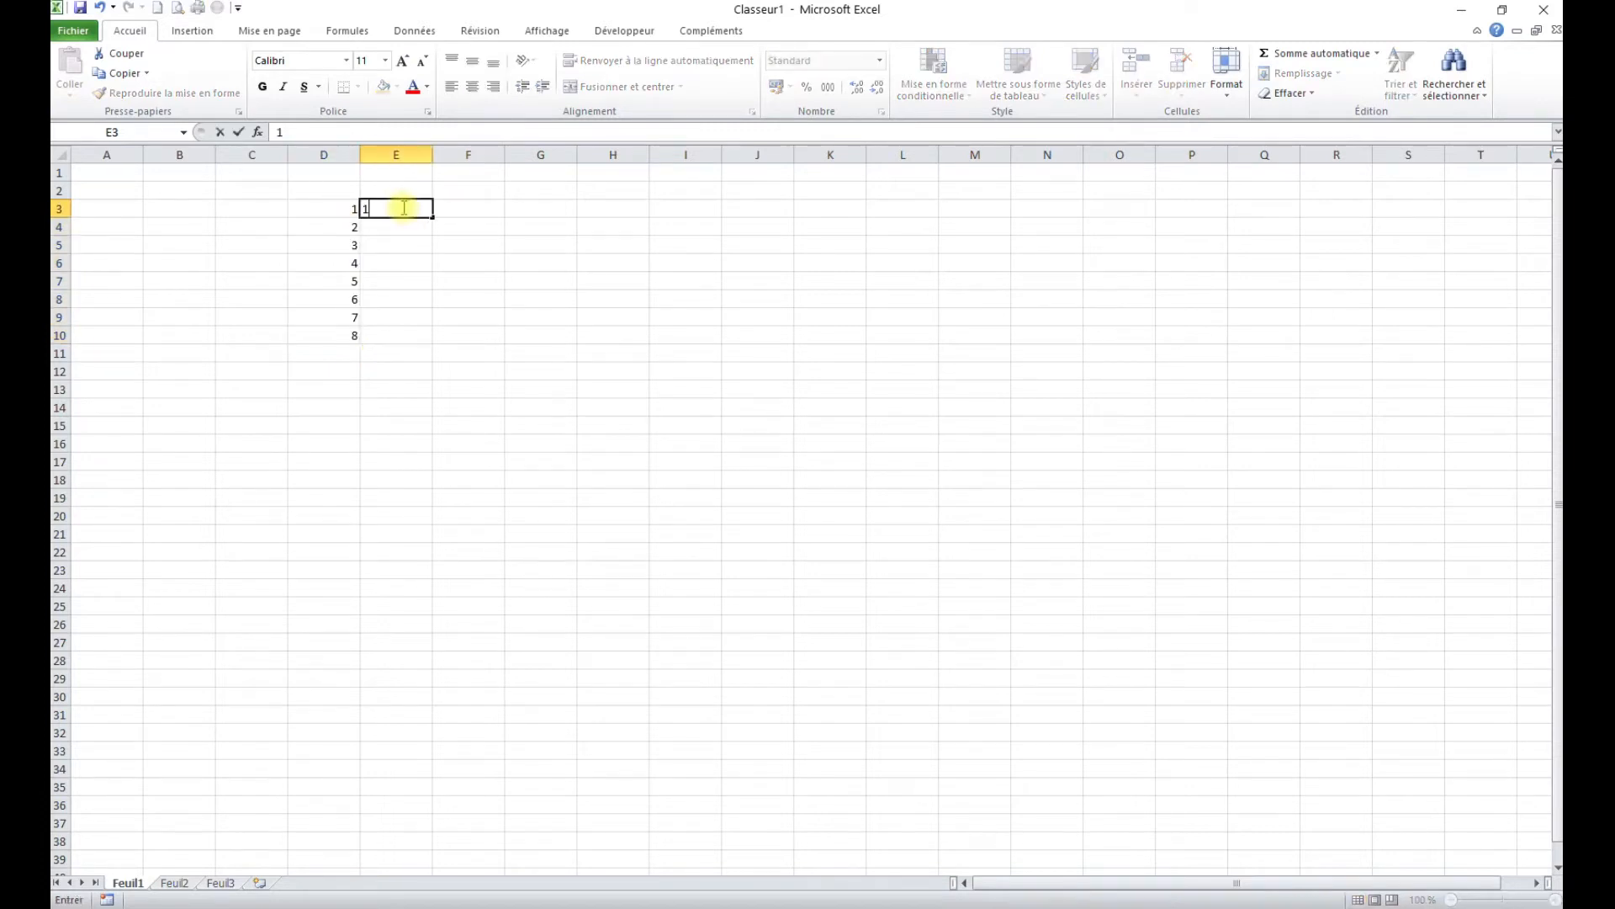
{"action": "left_click_drag", "start_coordinate": [435, 217], "coordinate": [423, 349]}
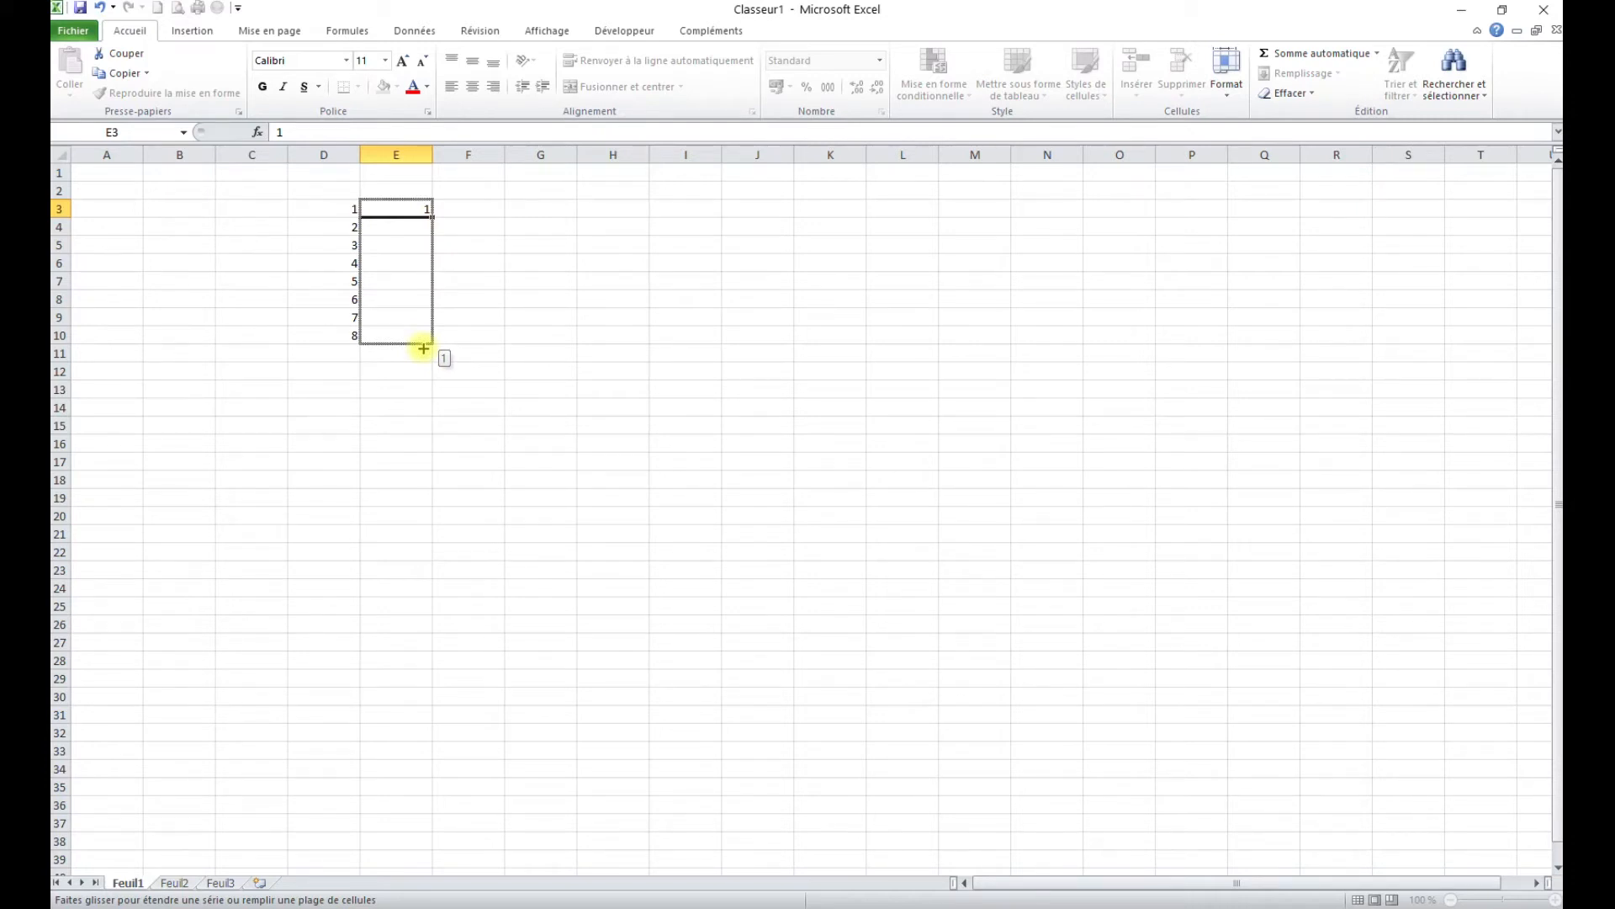
{"action": "left_click_drag", "start_coordinate": [423, 349], "coordinate": [424, 349]}
{"action": "key", "text": "ctrl"}
{"action": "left_click_drag", "start_coordinate": [423, 348], "coordinate": [424, 348]}
{"action": "left_click", "coordinate": [427, 459]}
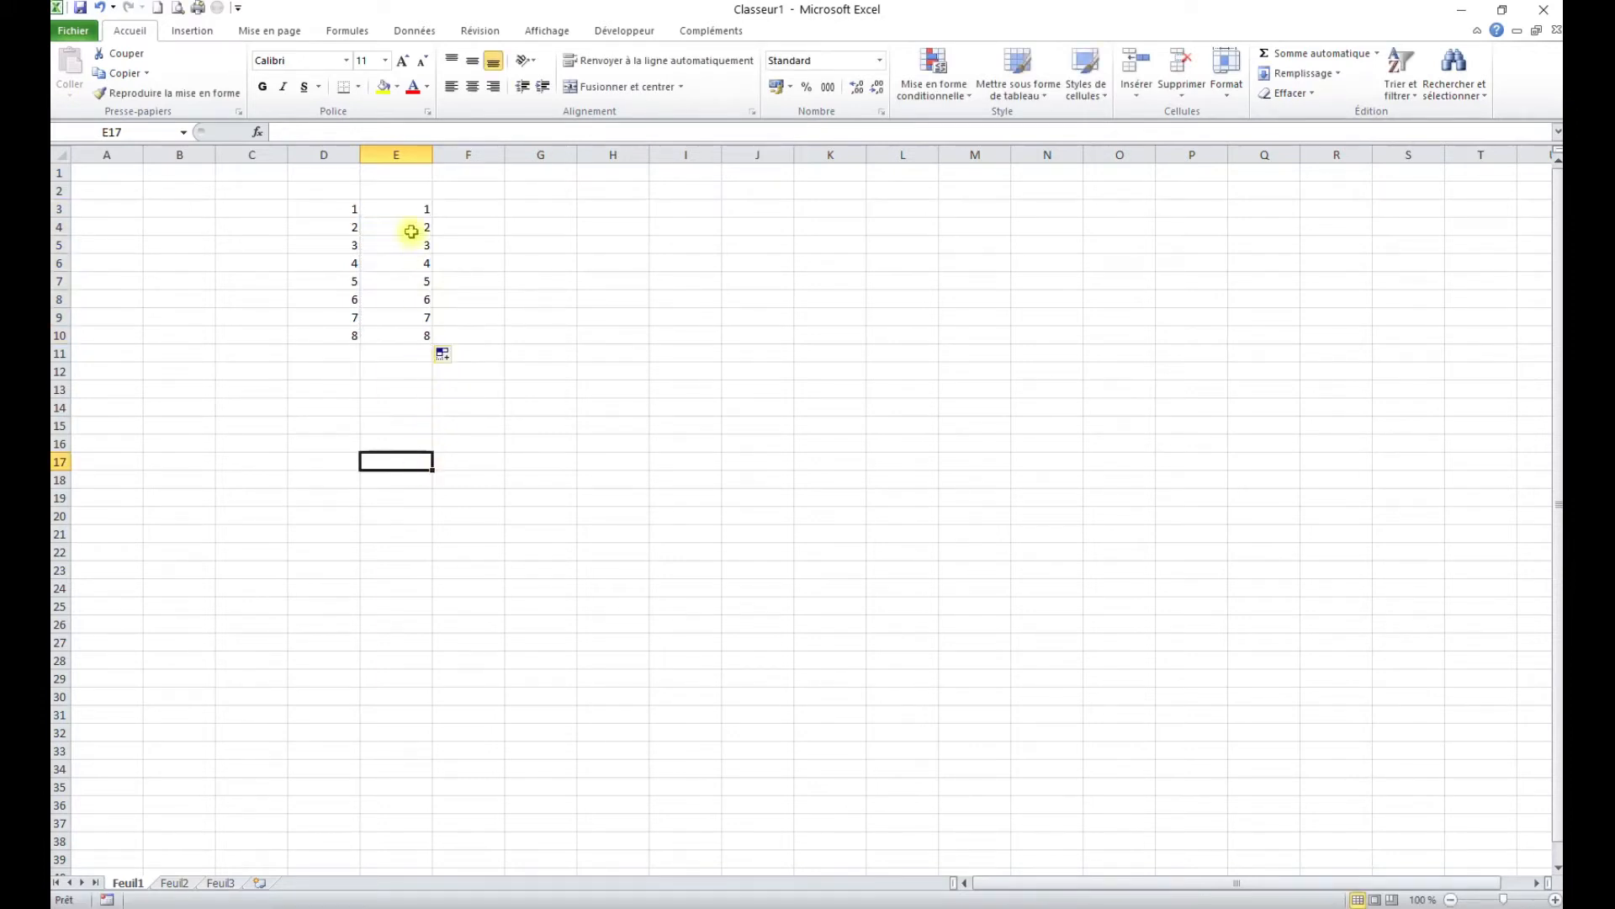
Step: Enter 0 in F3 and 0,5 in F4, and extend both cells down to F10 as a series in steps of 0,5
{"action": "left_click", "coordinate": [484, 211]}
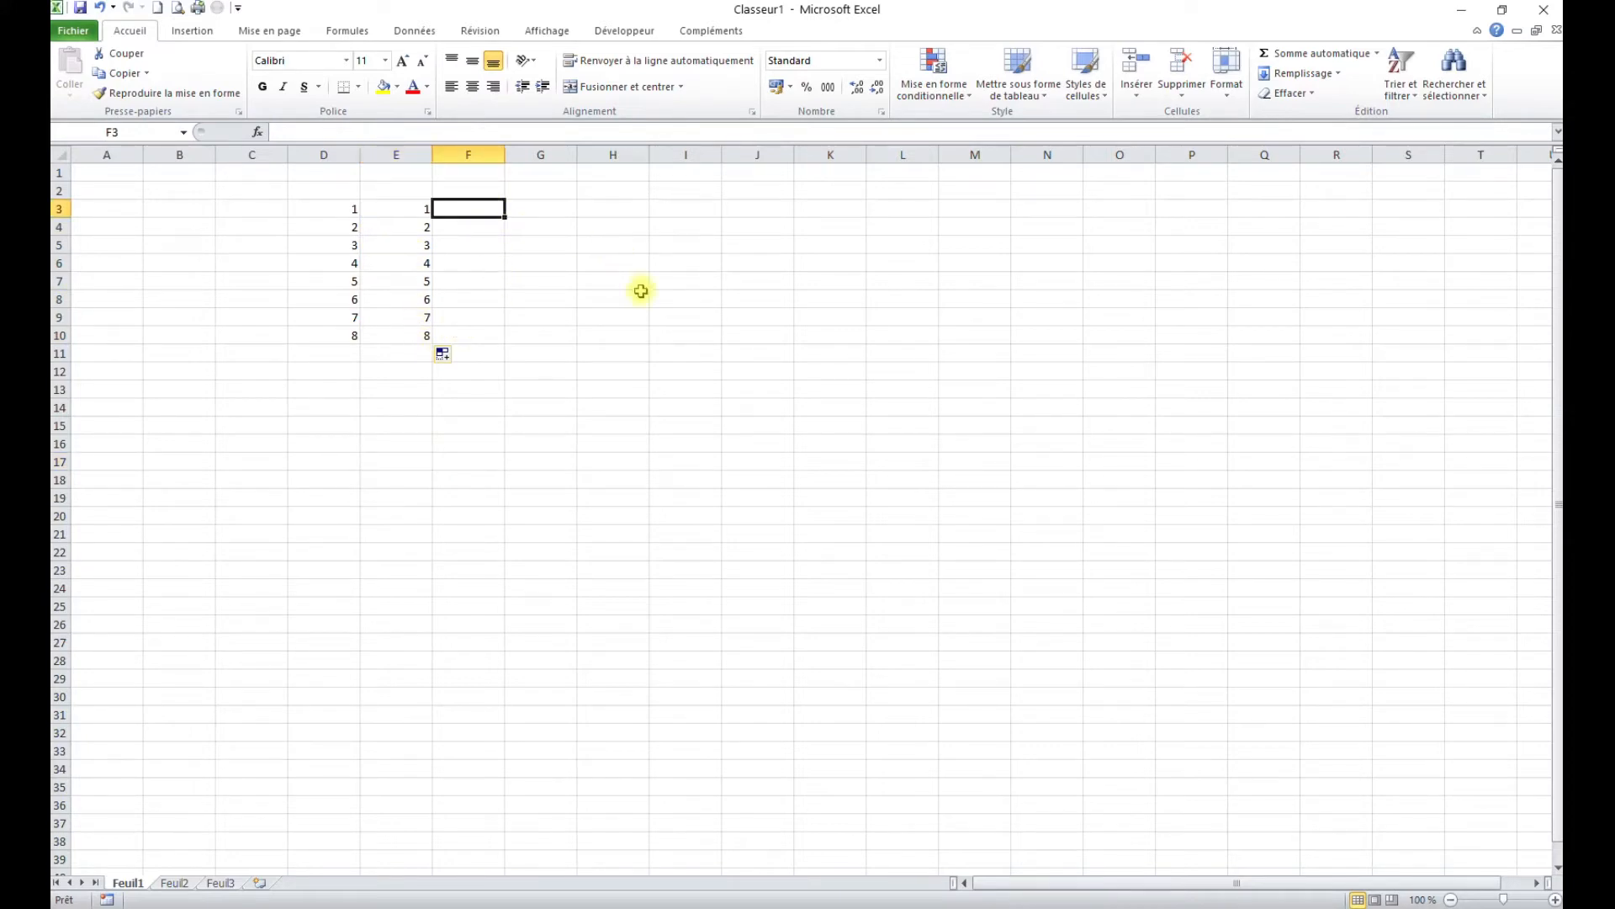
{"action": "type", "text": "0"}
{"action": "key", "text": "Return"}
{"action": "type", "text": "0,5"}
{"action": "key", "text": "Return"}
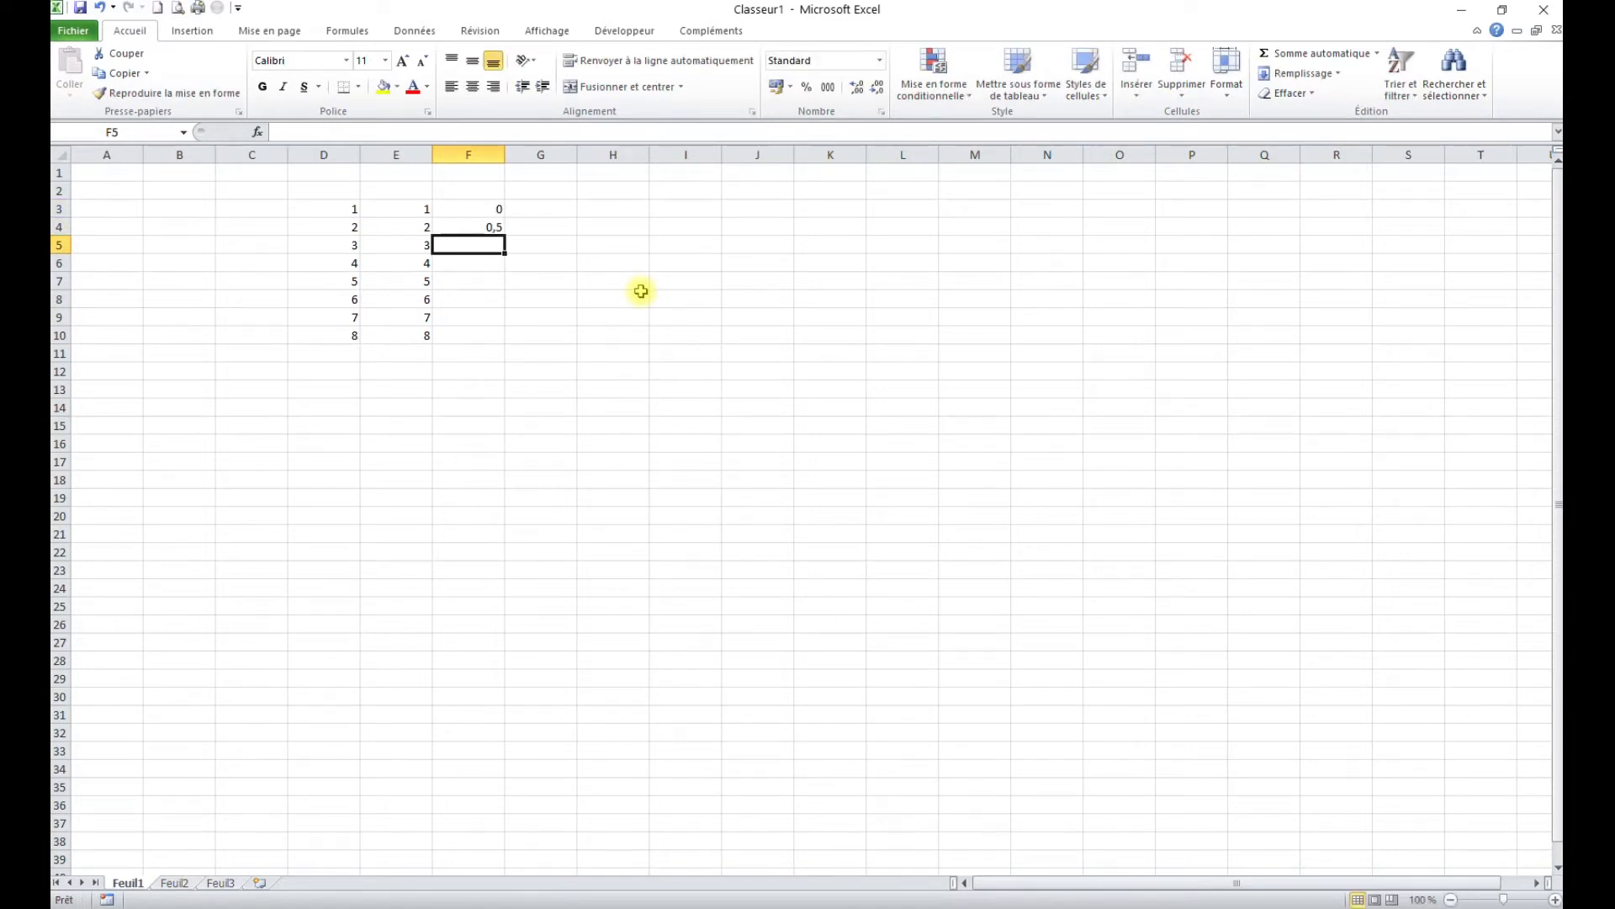
{"action": "left_click_drag", "start_coordinate": [468, 209], "coordinate": [471, 224]}
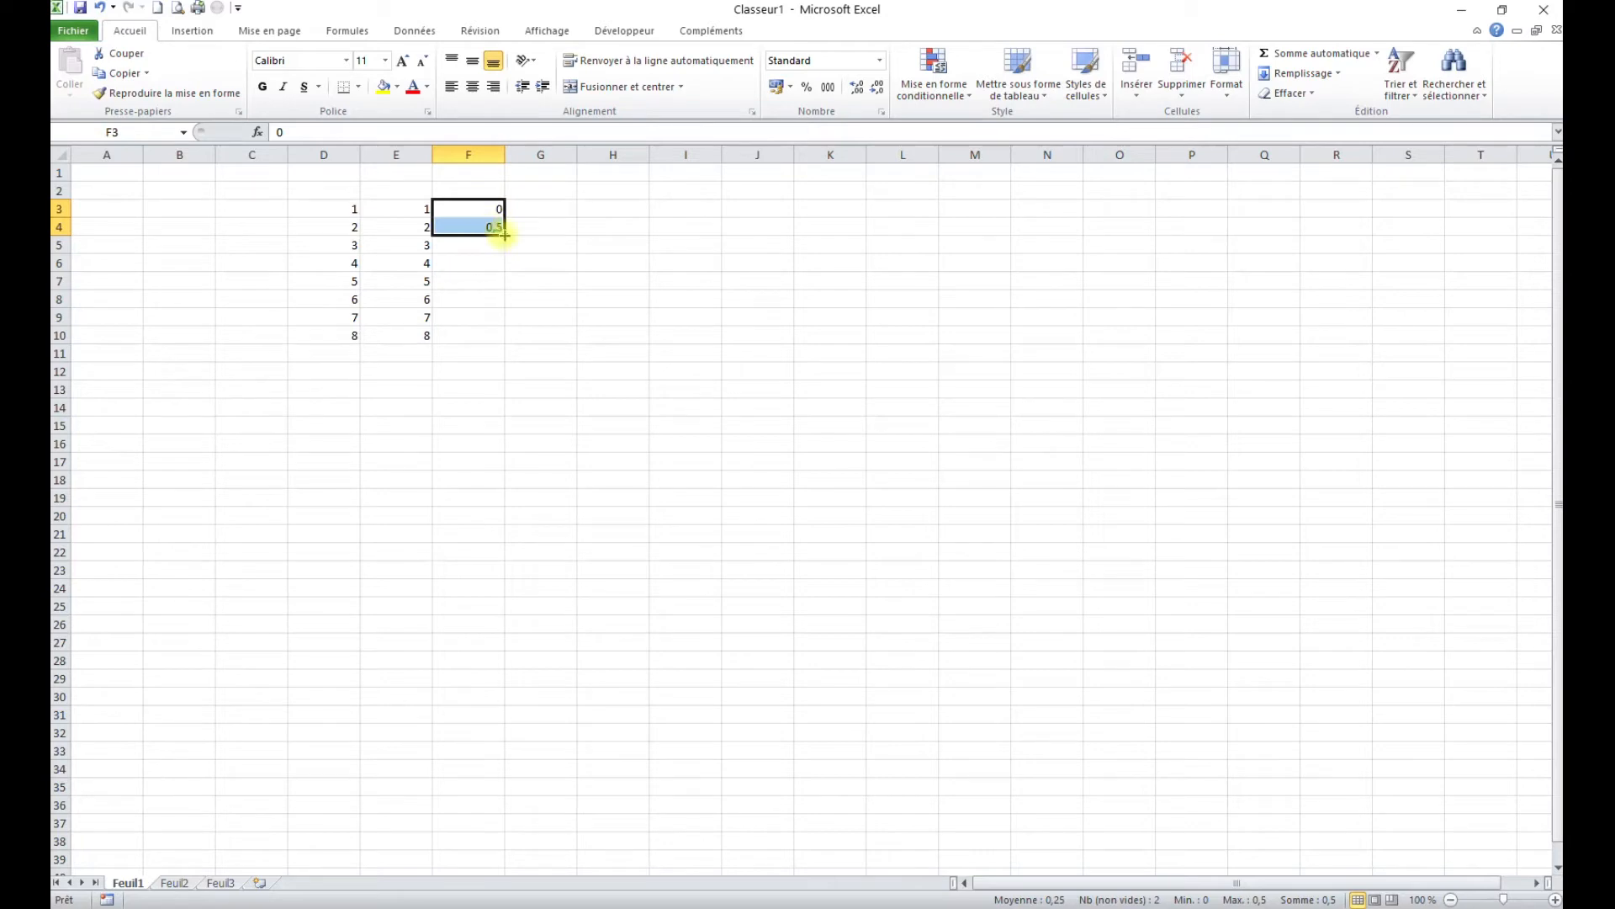
{"action": "left_click_drag", "start_coordinate": [504, 235], "coordinate": [505, 344]}
{"action": "left_click", "coordinate": [476, 436]}
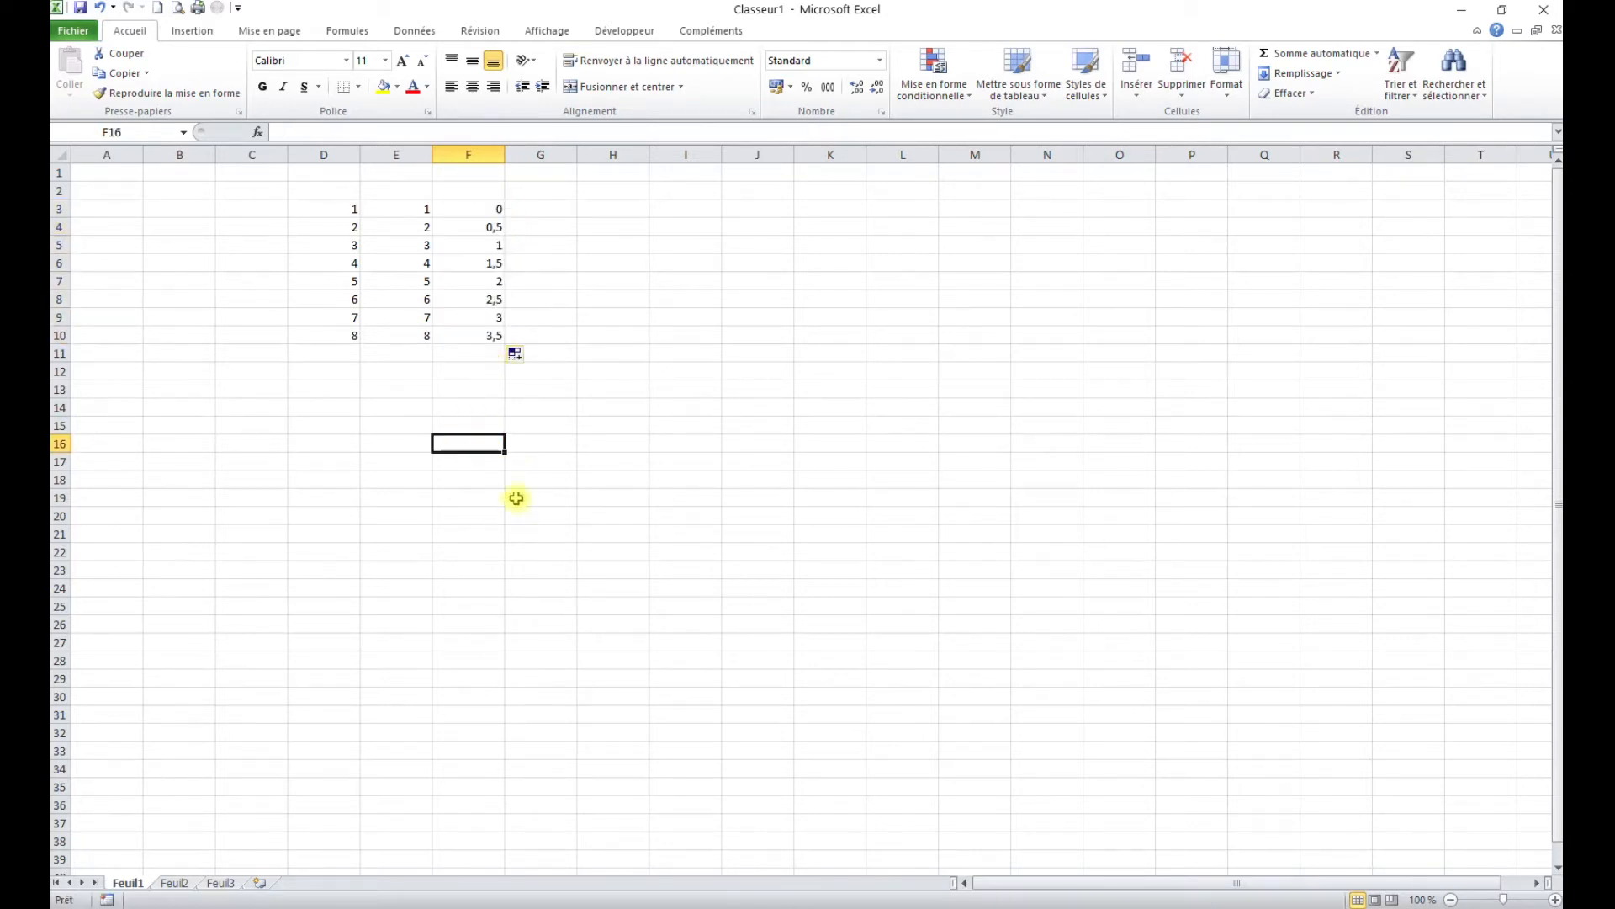
{"action": "left_click_drag", "start_coordinate": [480, 210], "coordinate": [483, 228]}
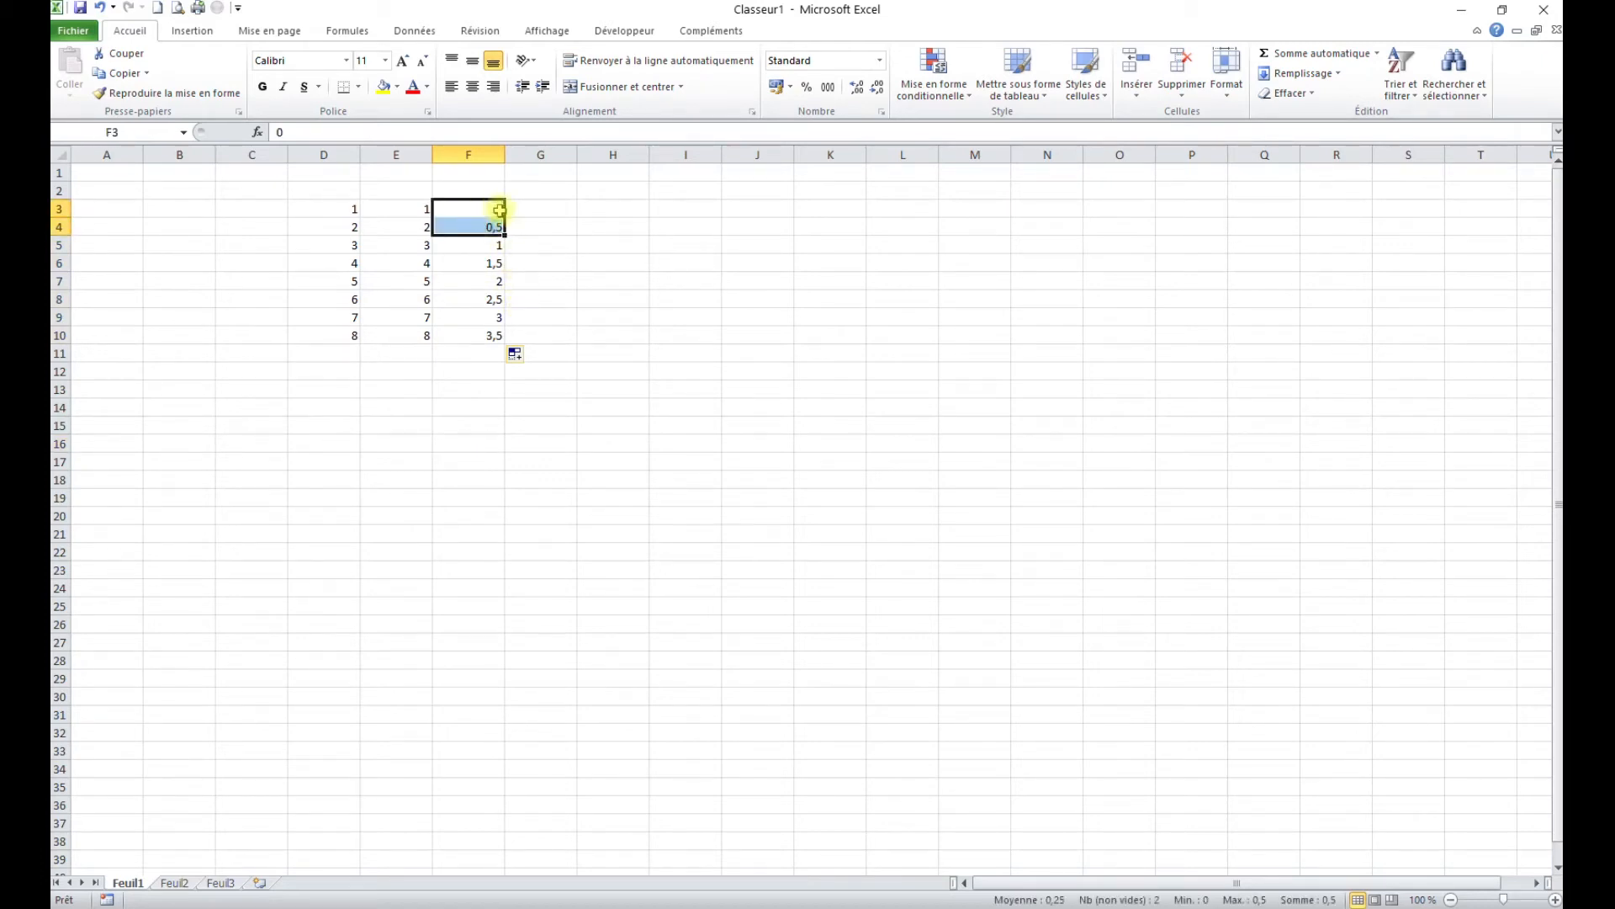
Step: Enter the date 1/03/20 in cell H3 and fill consecutive daily dates down to H10
{"action": "left_click", "coordinate": [608, 207]}
{"action": "type", "text": "1"}
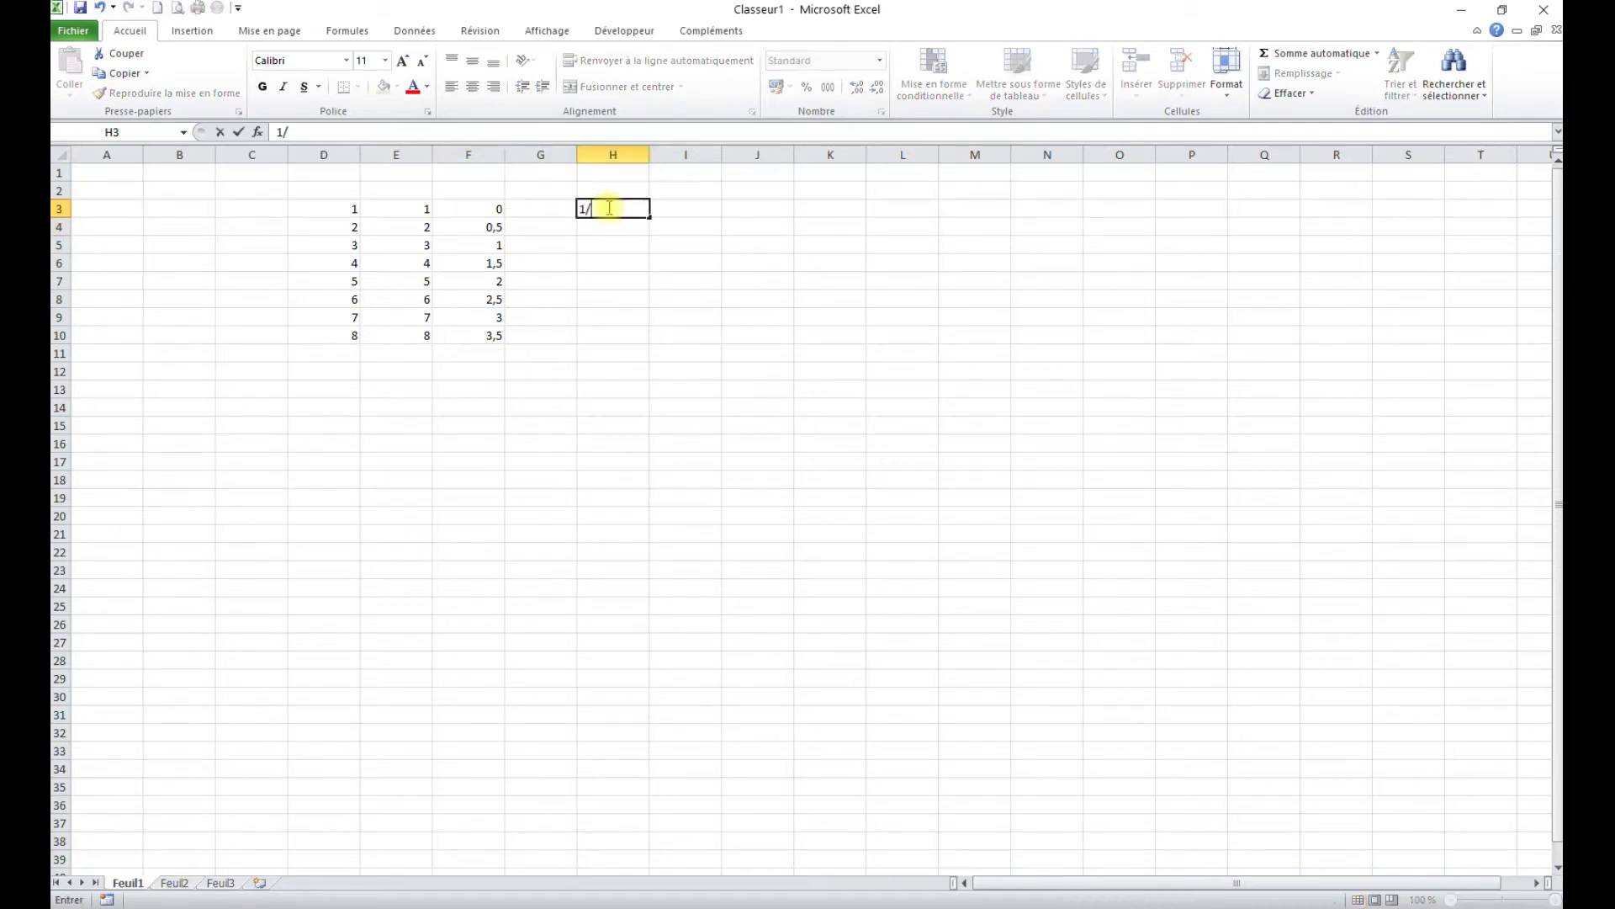
{"action": "type", "text": "/03/20"}
{"action": "key", "text": "ctrl+Return"}
{"action": "left_click_drag", "start_coordinate": [650, 217], "coordinate": [644, 352]}
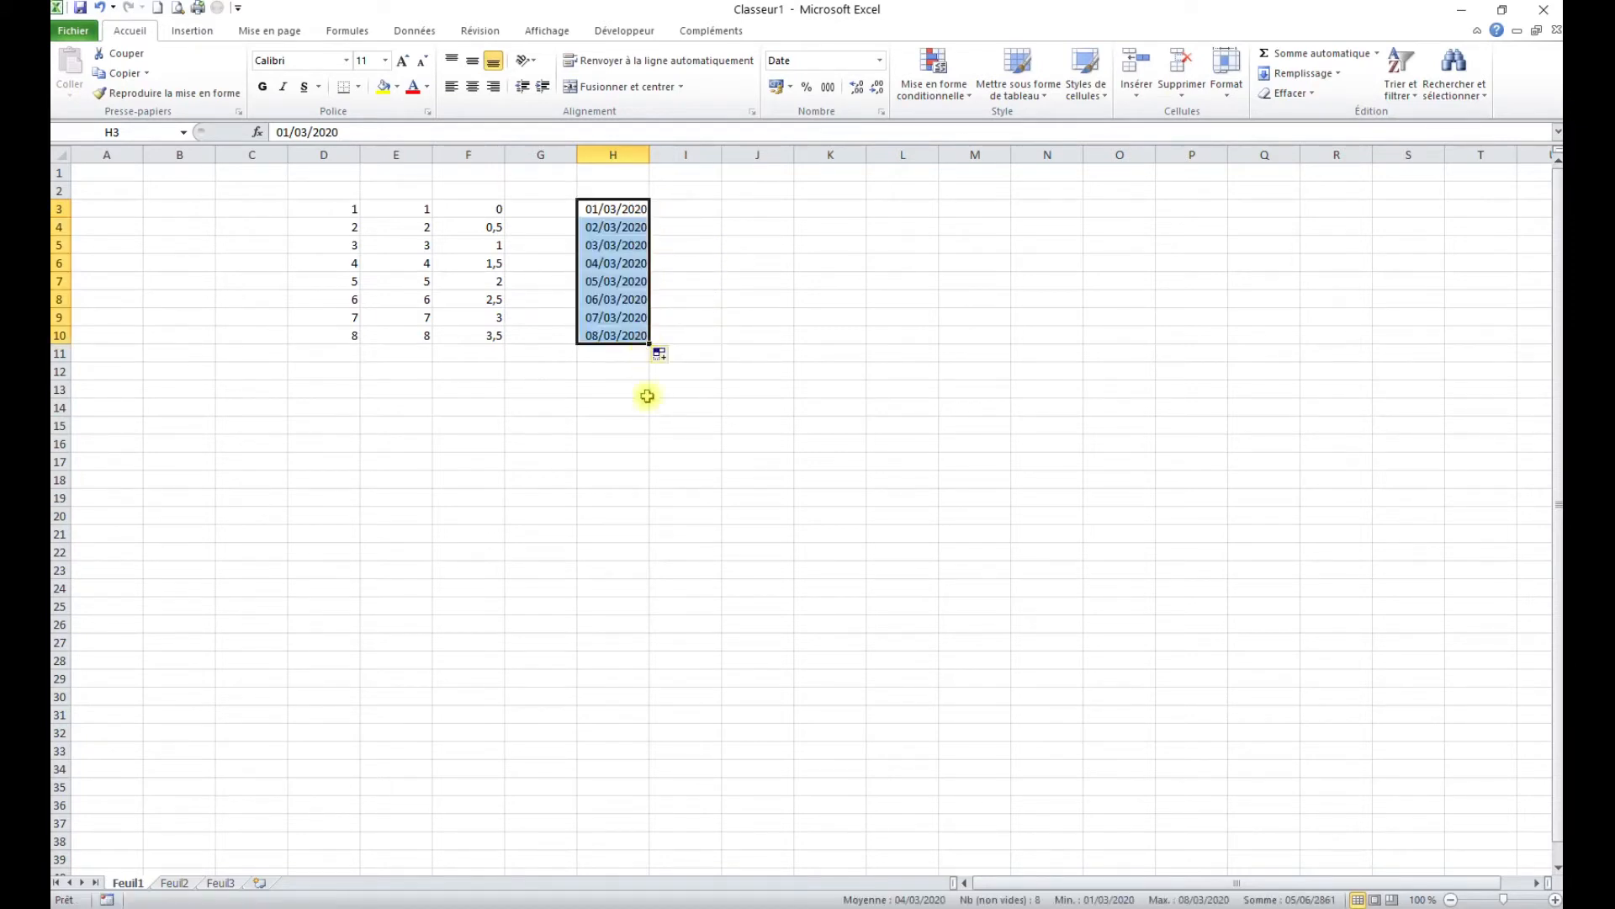
Step: Enter the date 1/03/20 in cell I3 and copy the identical date down to I10
{"action": "left_click", "coordinate": [697, 208]}
{"action": "type", "text": "1"}
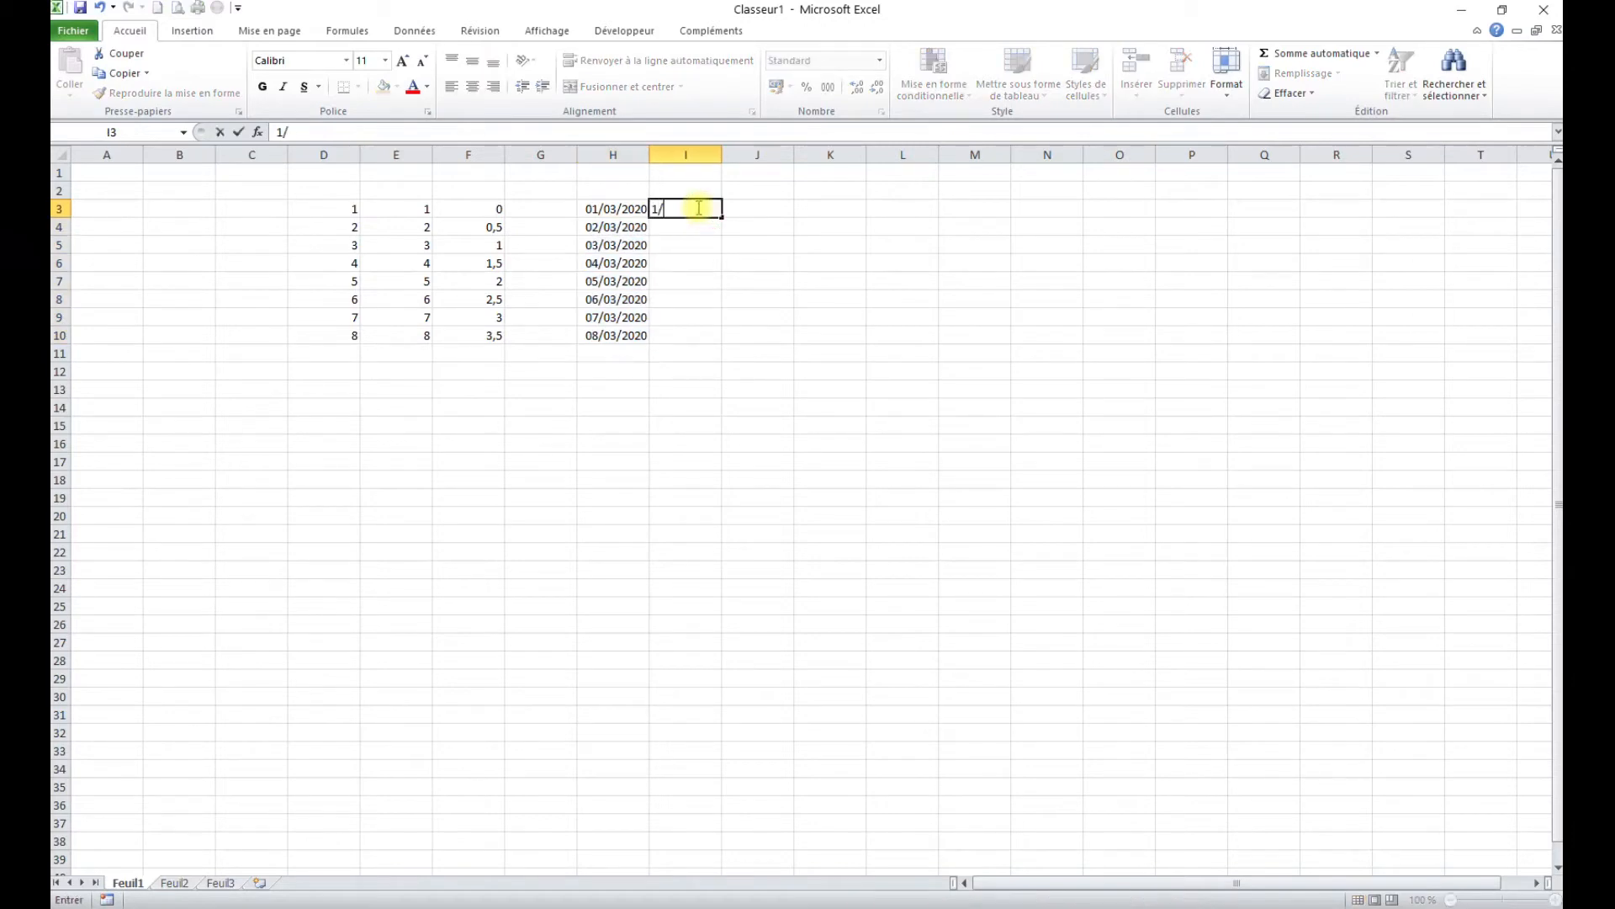
{"action": "type", "text": "/03/20"}
{"action": "left_click_drag", "start_coordinate": [721, 217], "coordinate": [721, 350]}
{"action": "key", "text": "ctrl"}
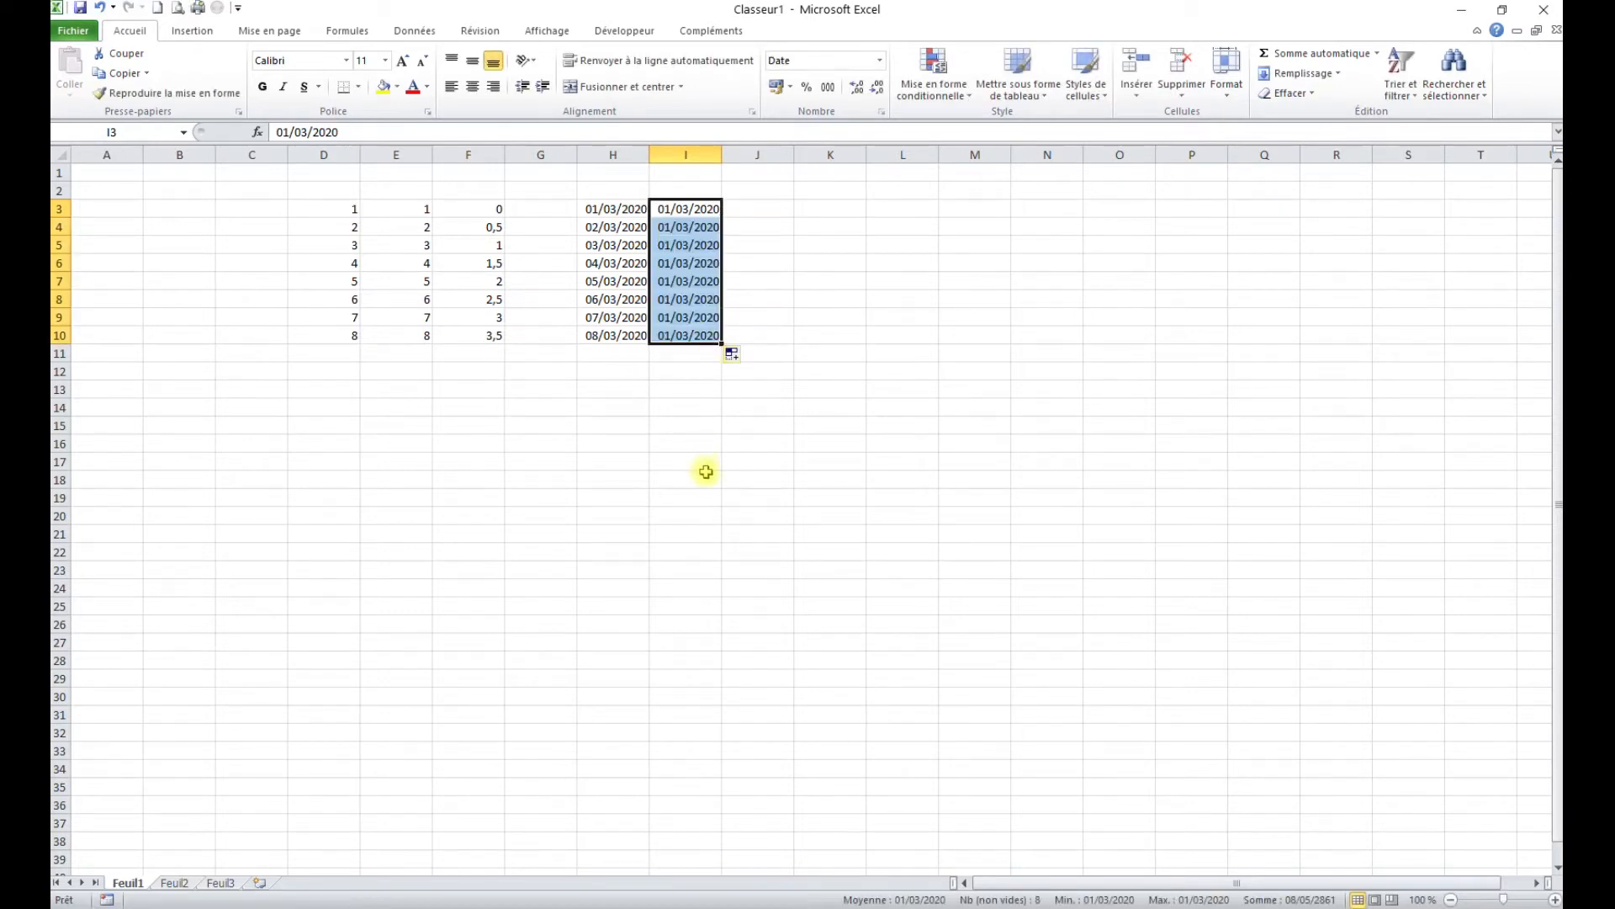
Step: Insert the current date 23/03/2020 in cell C3 and the current time 16:21 in cell C4
{"action": "left_click", "coordinate": [707, 472]}
{"action": "left_click_drag", "start_coordinate": [688, 210], "coordinate": [687, 335]}
{"action": "left_click", "coordinate": [245, 210]}
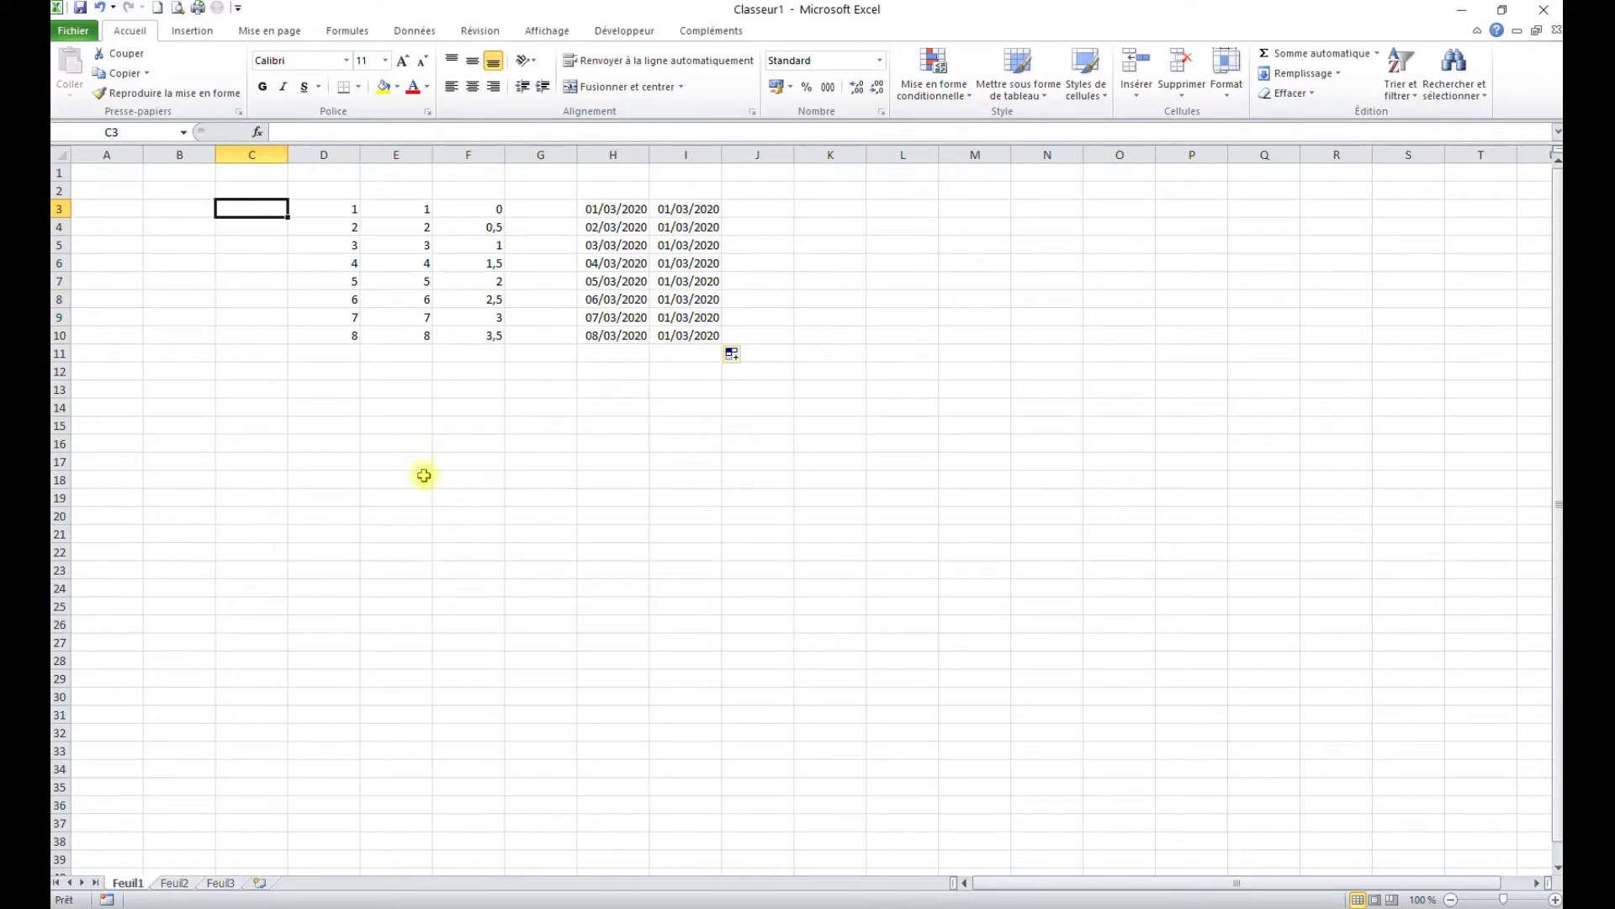
{"action": "key", "text": "ctrl+semicolon"}
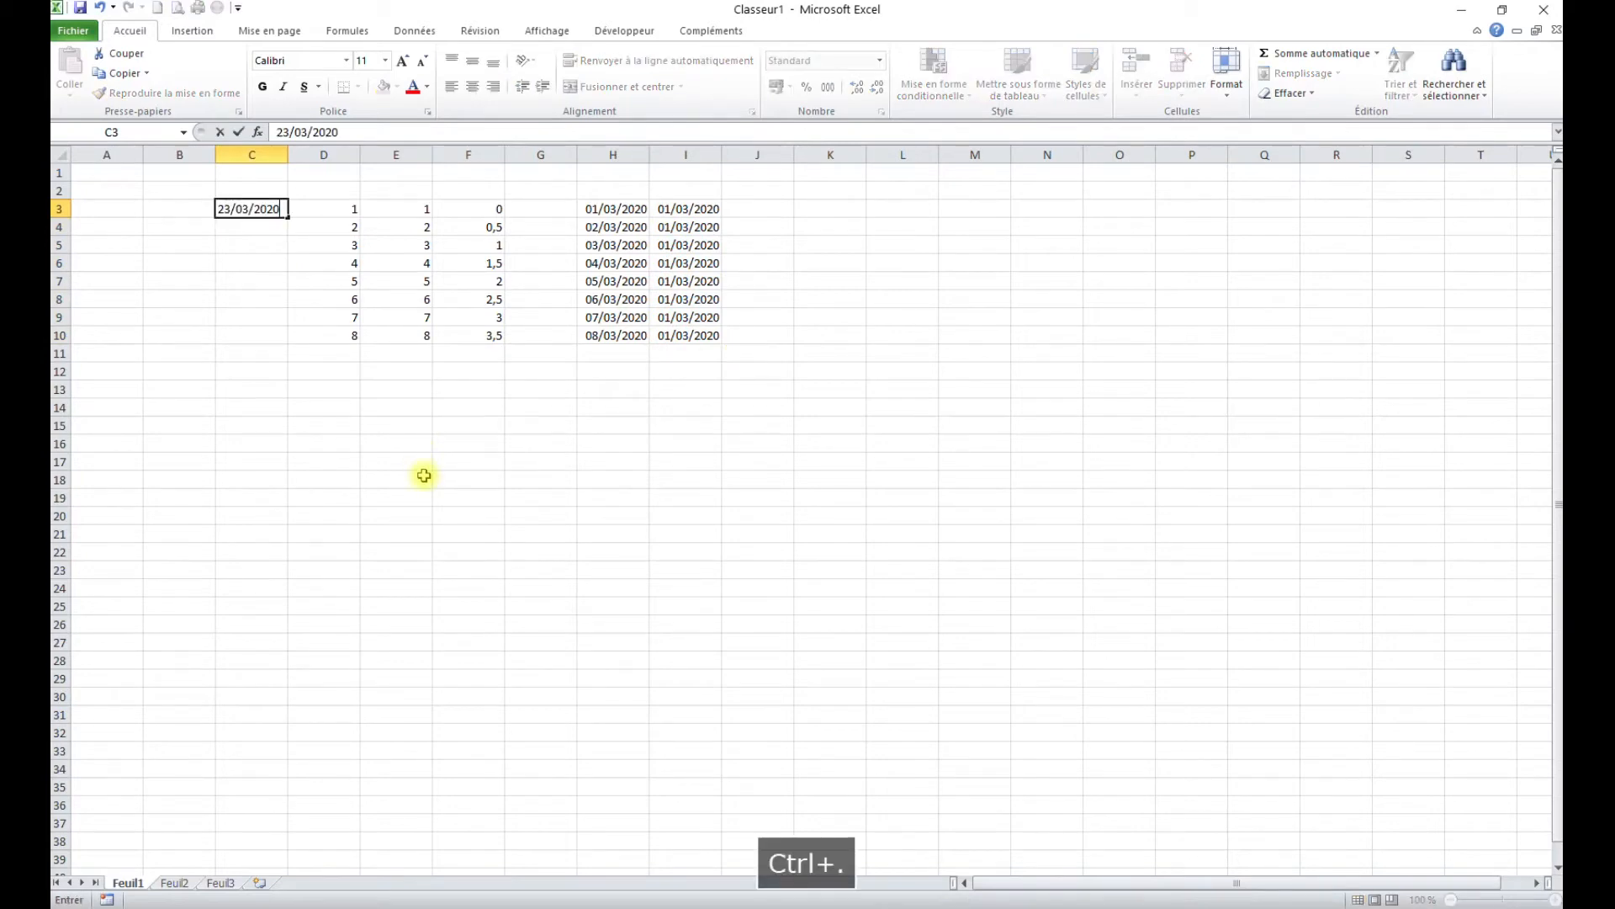
{"action": "key", "text": "Return"}
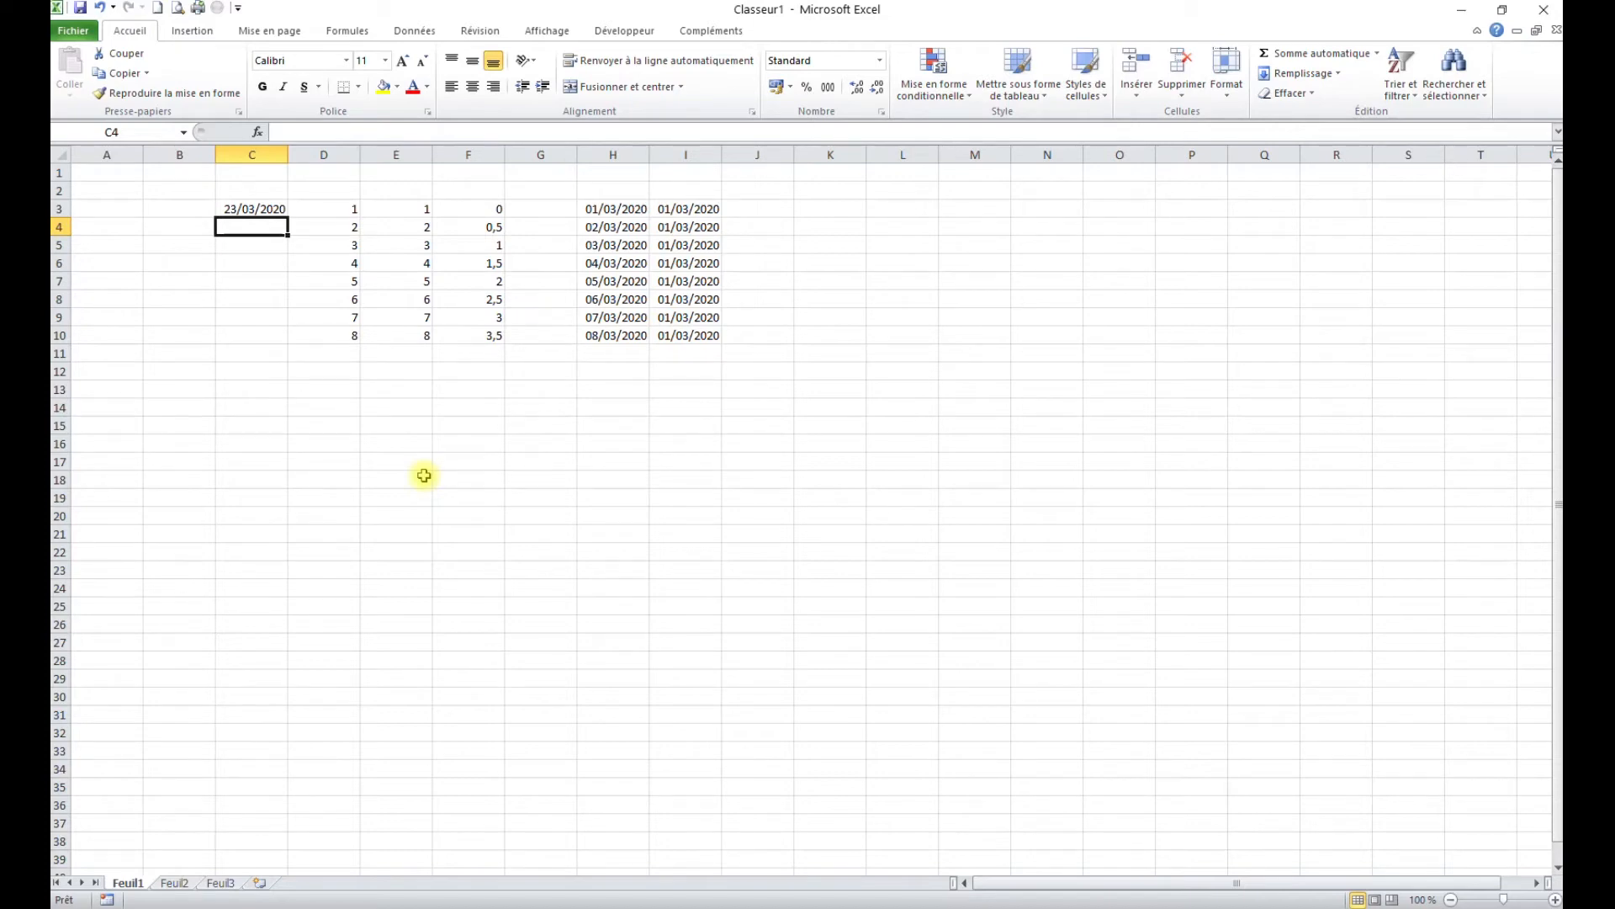
{"action": "key", "text": "ctrl+shift+colon"}
{"action": "key", "text": "Return"}
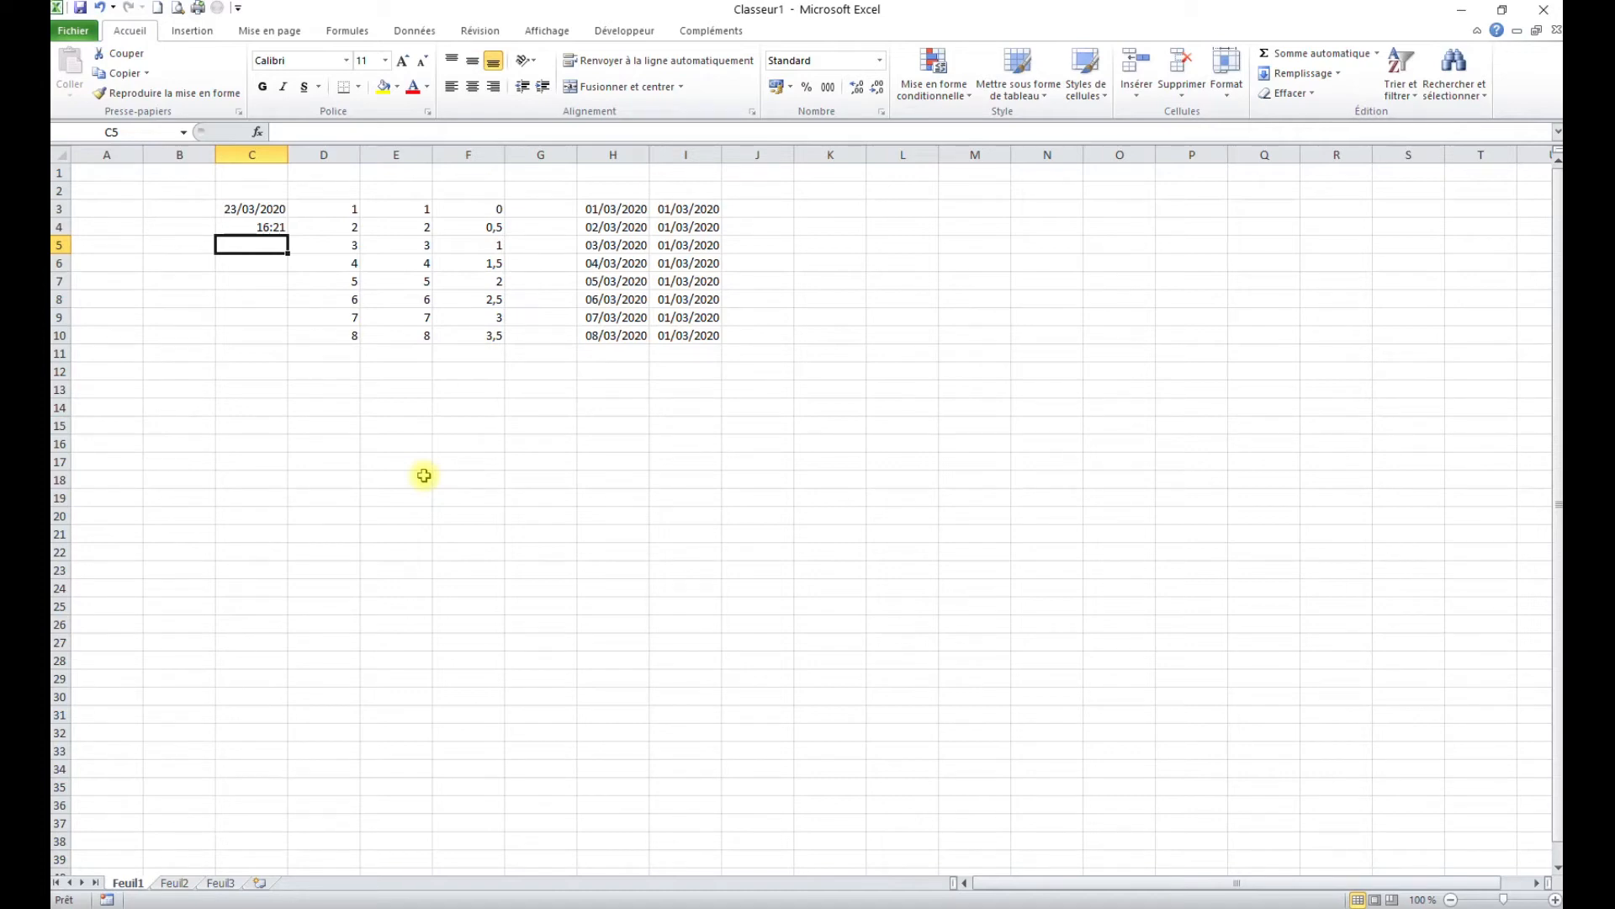
Step: Fill the time in C4 down to C11 as an hourly series and view the available fill options
{"action": "left_click", "coordinate": [262, 229]}
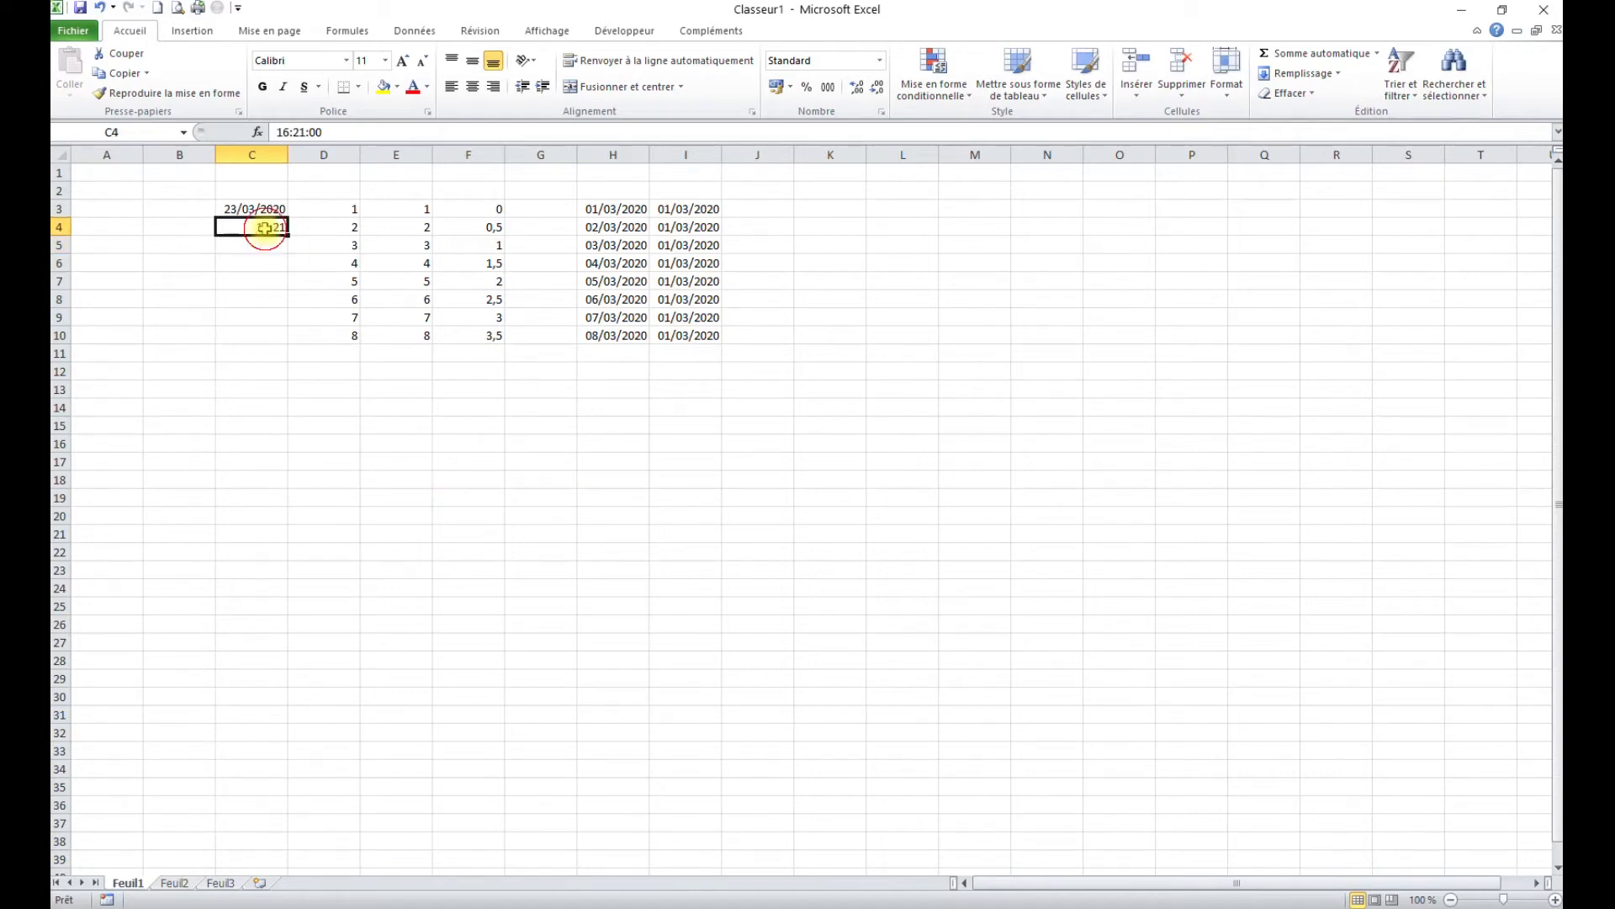
{"action": "left_click_drag", "start_coordinate": [287, 238], "coordinate": [297, 356]}
{"action": "left_click", "coordinate": [336, 462]}
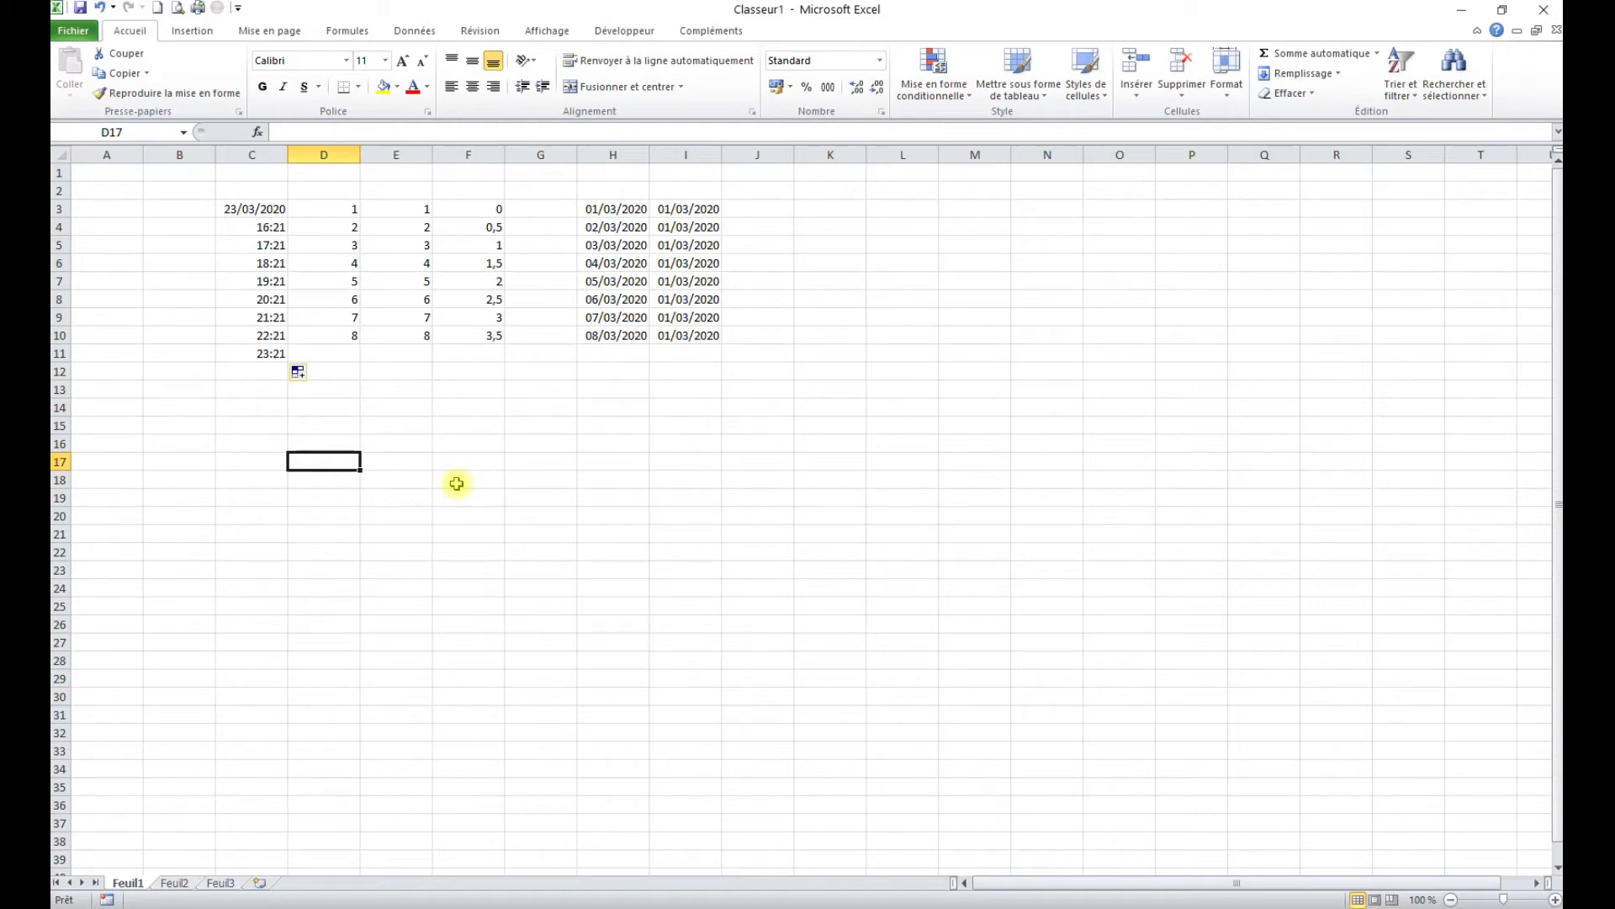
{"action": "left_click", "coordinate": [300, 372]}
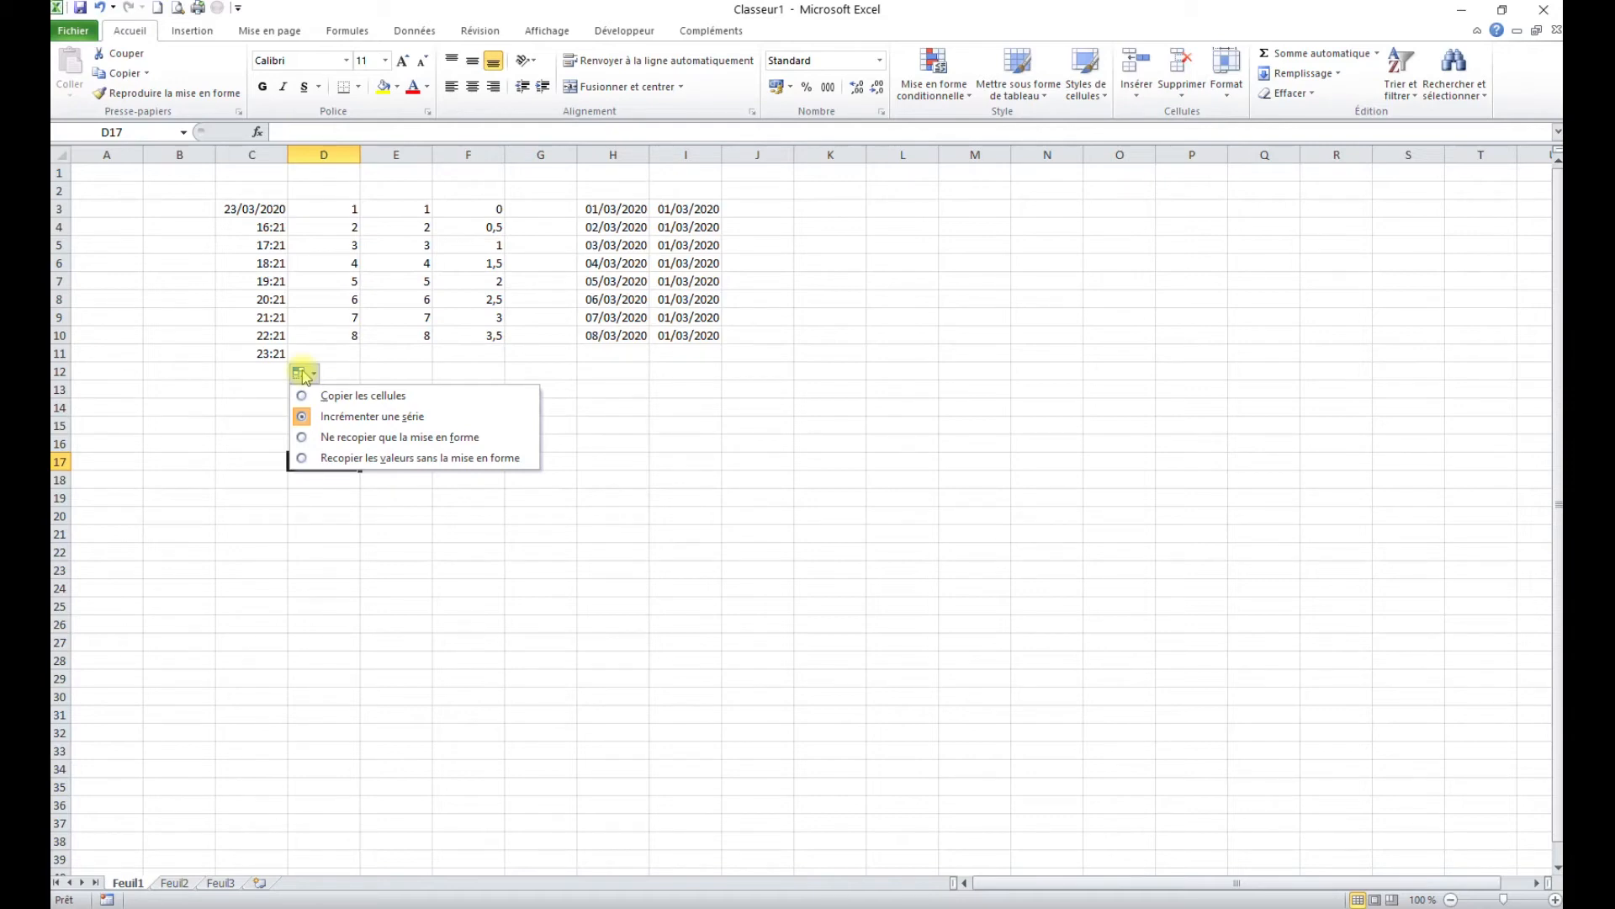
{"action": "left_click", "coordinate": [338, 374]}
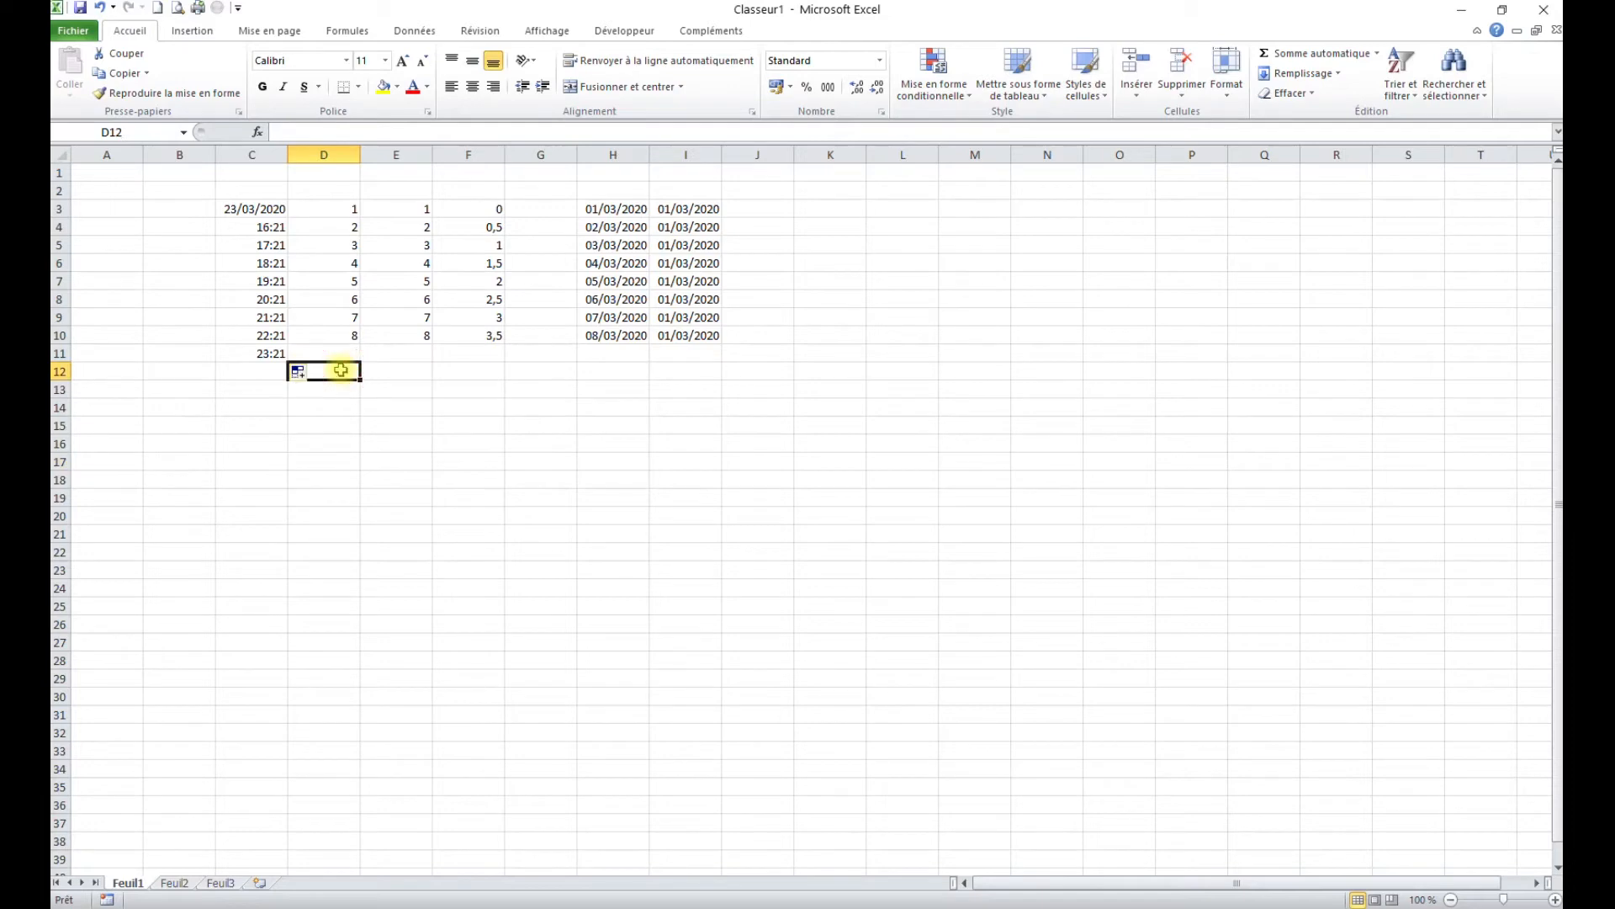
Step: Fill the date in C3 down to C11 as consecutive days and view the date fill options
{"action": "left_click", "coordinate": [277, 205]}
{"action": "left_click_drag", "start_coordinate": [287, 217], "coordinate": [276, 364]}
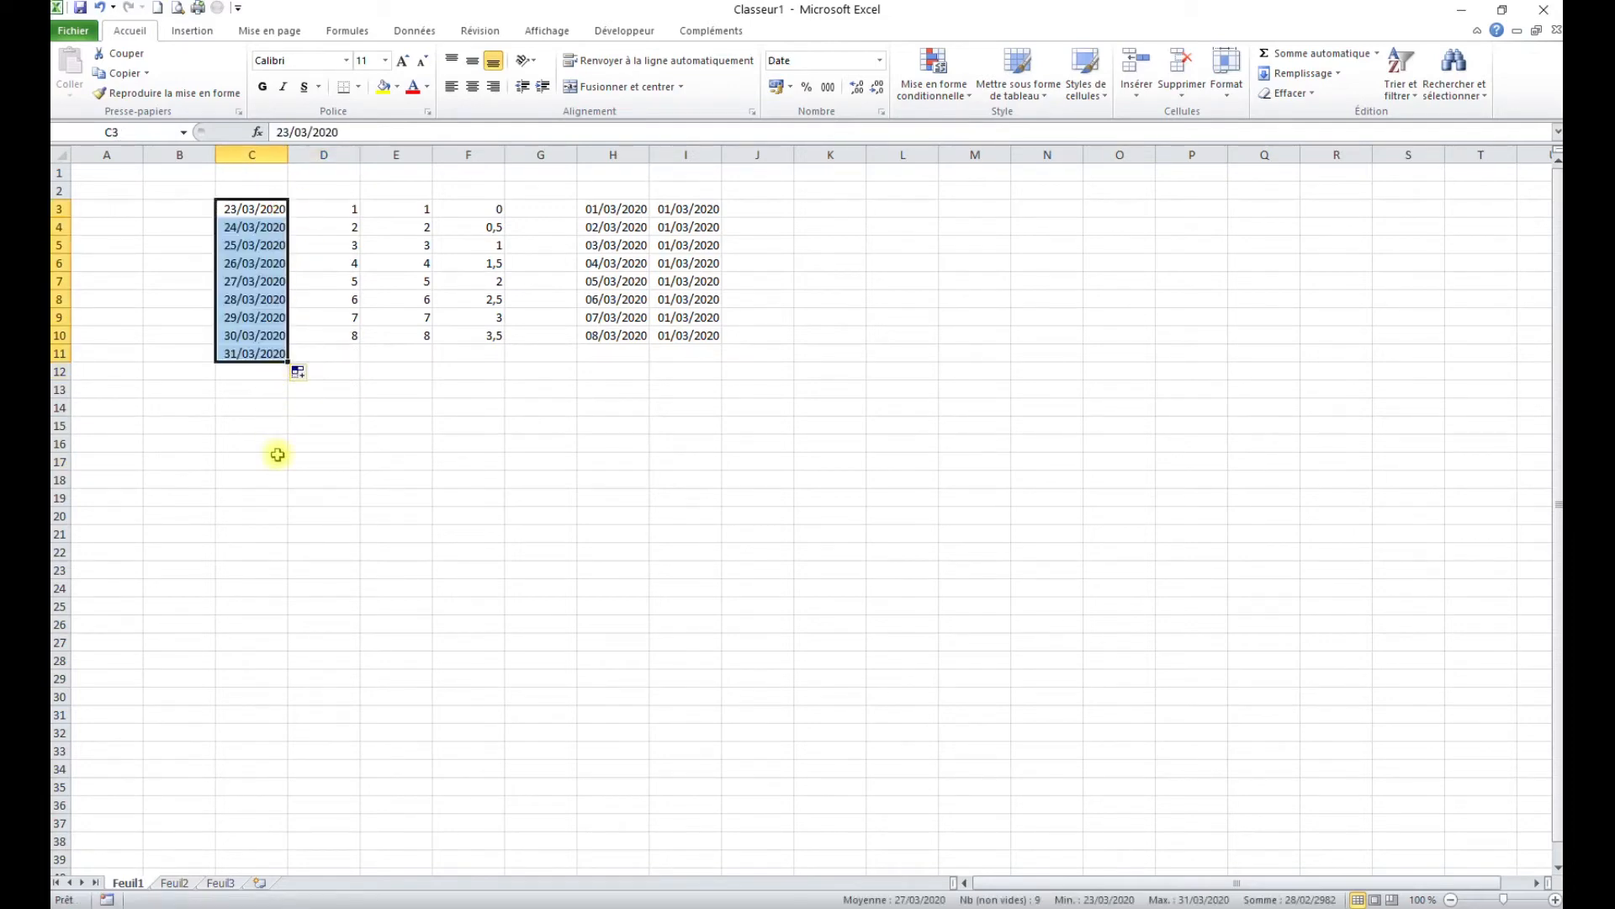
{"action": "left_click", "coordinate": [300, 376]}
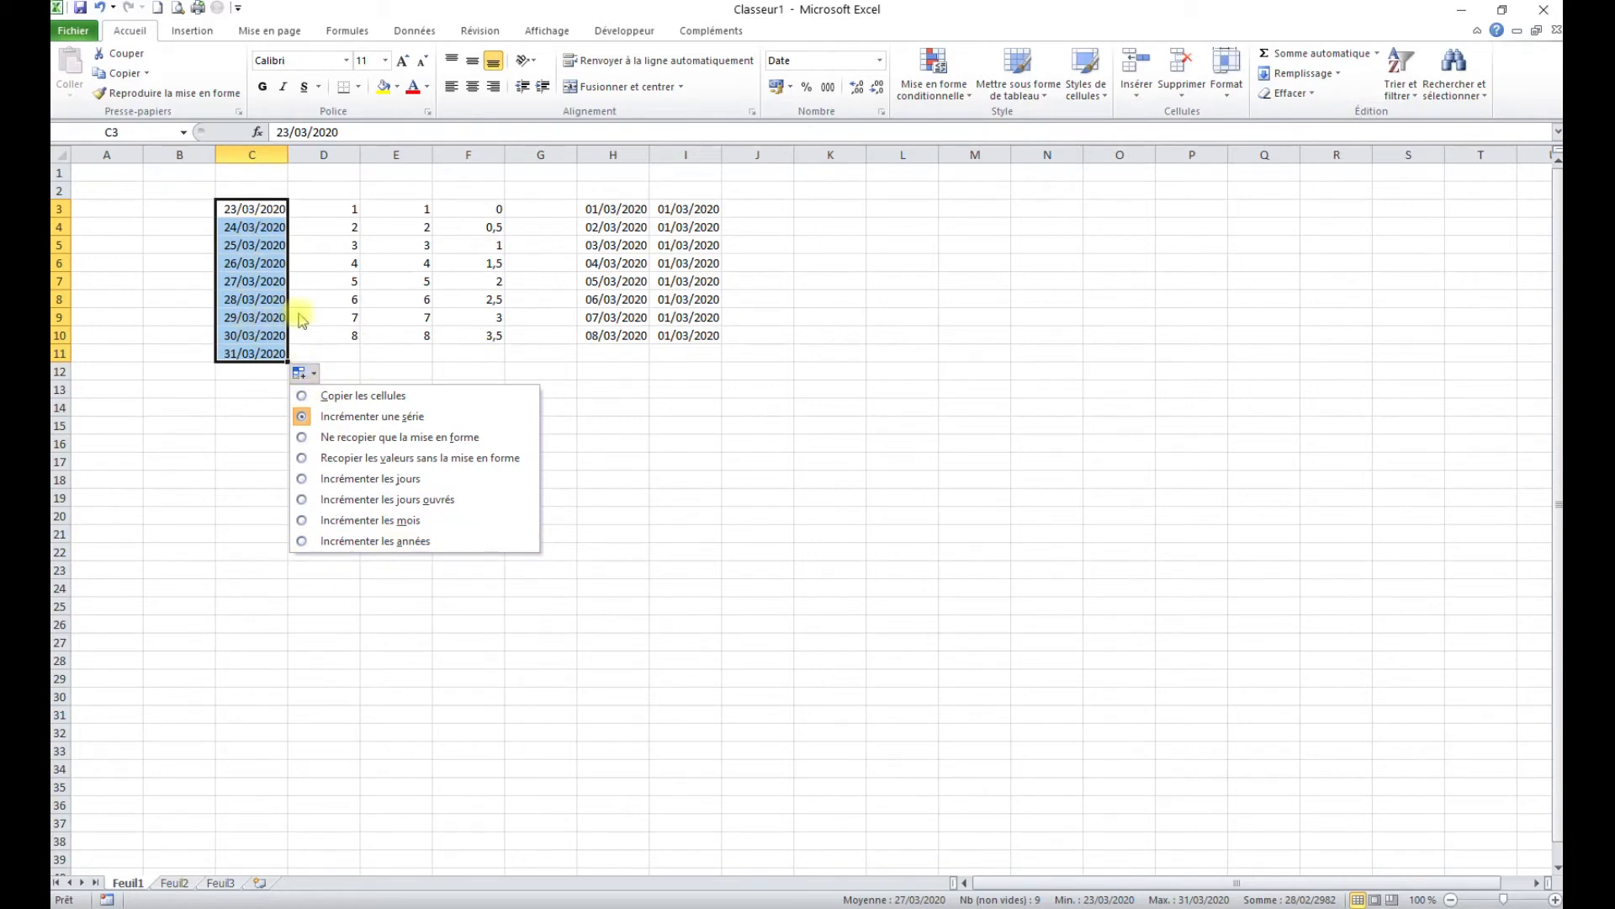
{"action": "left_click", "coordinate": [322, 334]}
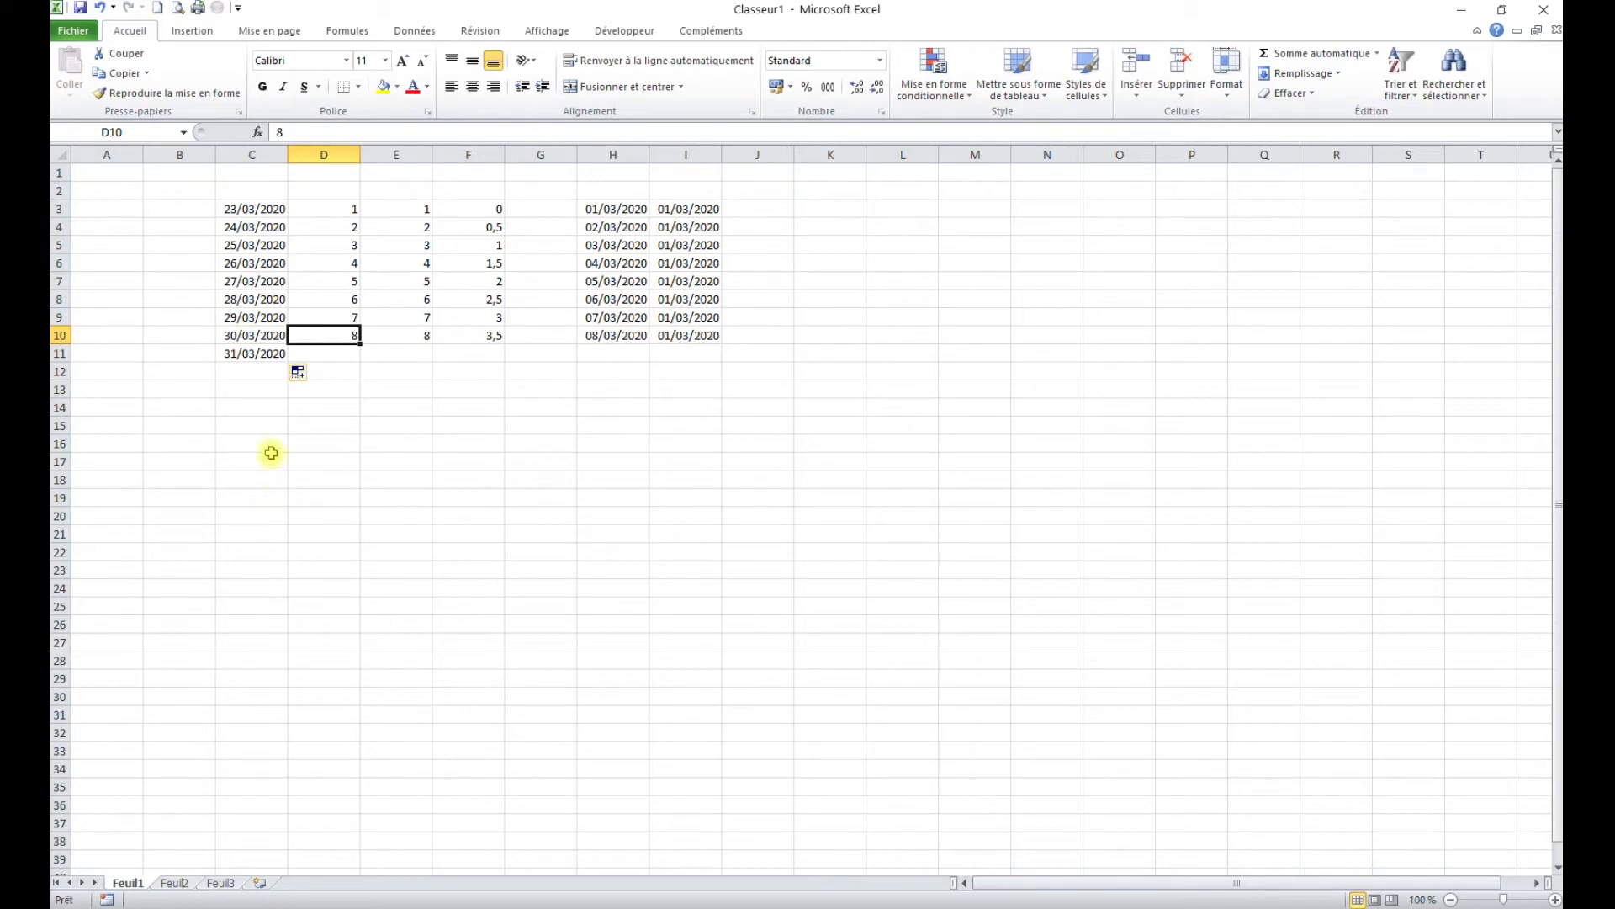
Step: Move the dates in C3:C11 to J3:J11, and copy them back to C3:C11
{"action": "left_click_drag", "start_coordinate": [252, 208], "coordinate": [244, 351]}
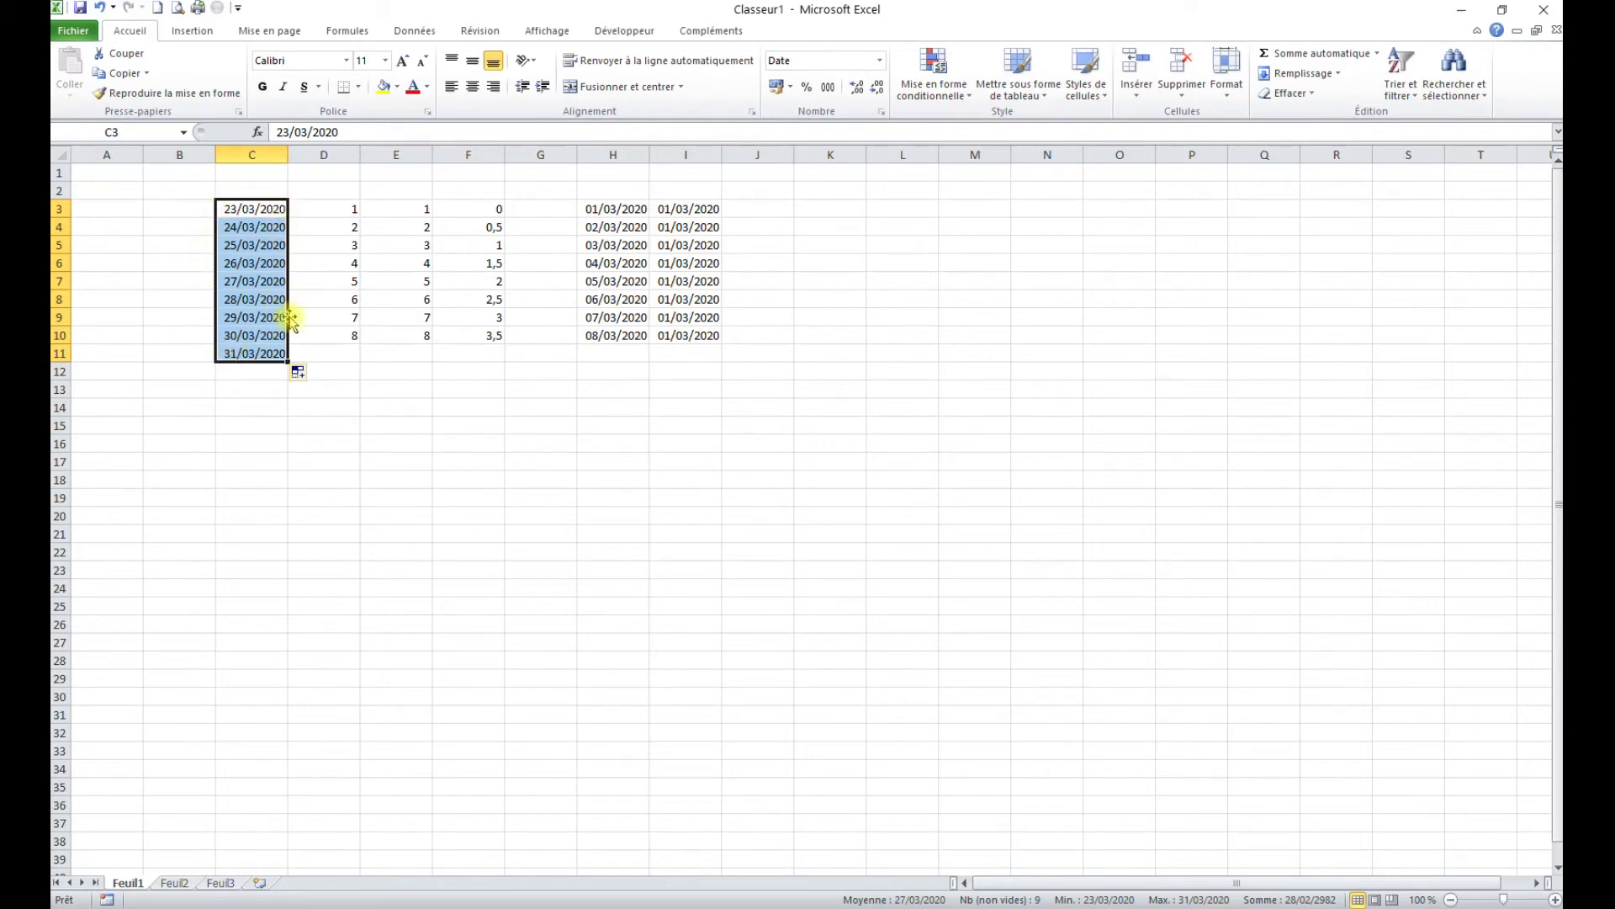
{"action": "left_click_drag", "start_coordinate": [286, 251], "coordinate": [762, 253]}
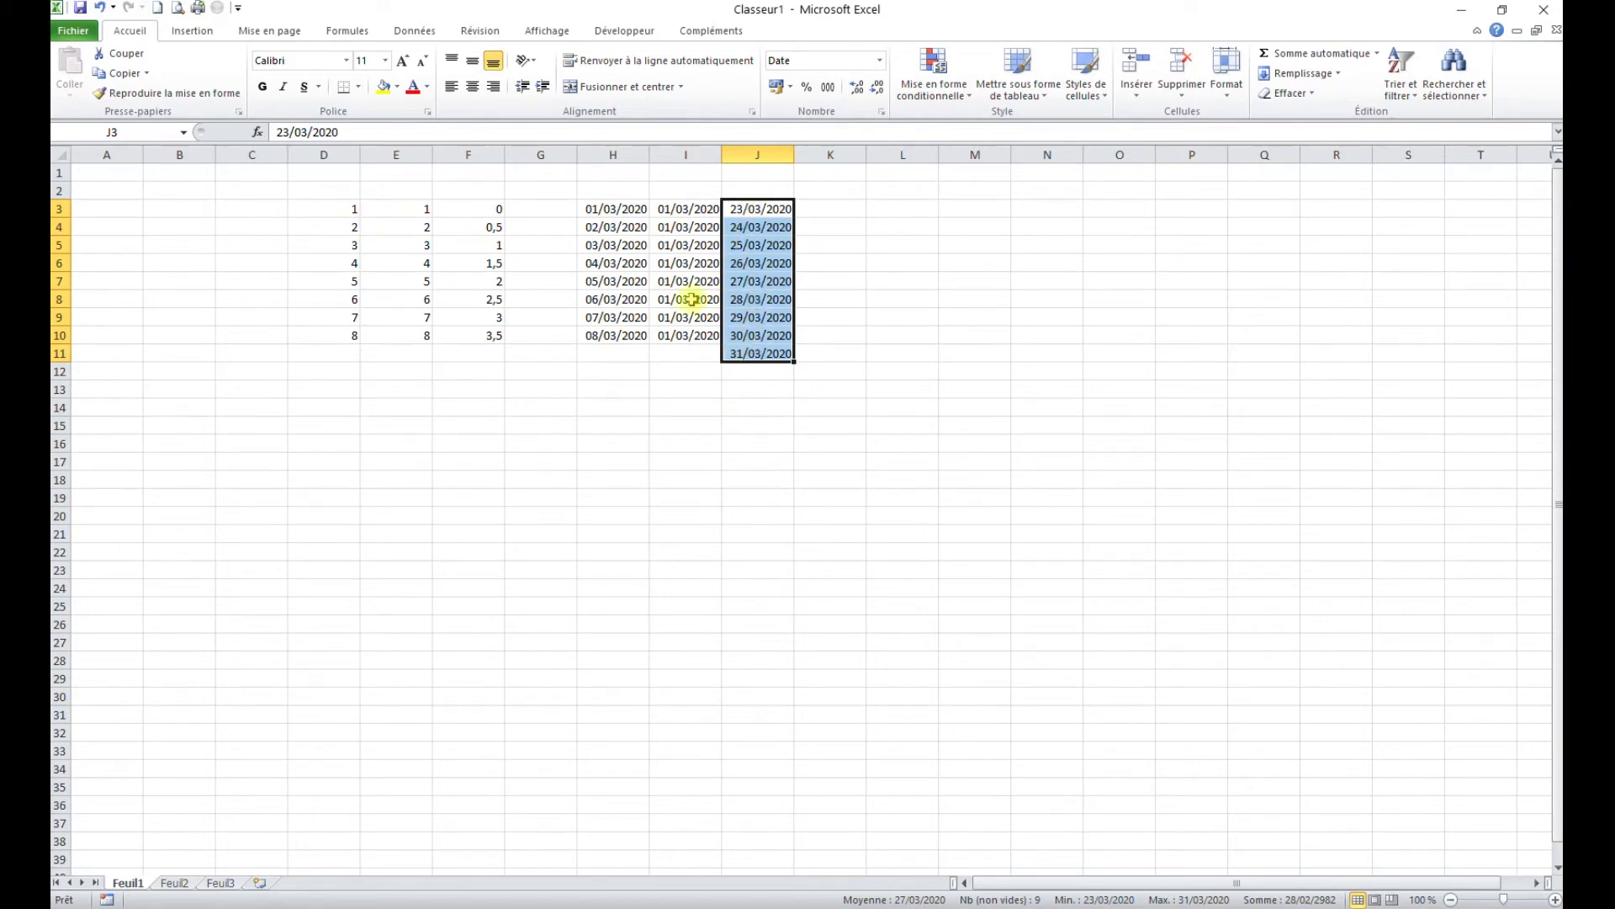
{"action": "left_click_drag", "start_coordinate": [722, 294], "coordinate": [256, 303]}
{"action": "key", "text": "ctrl"}
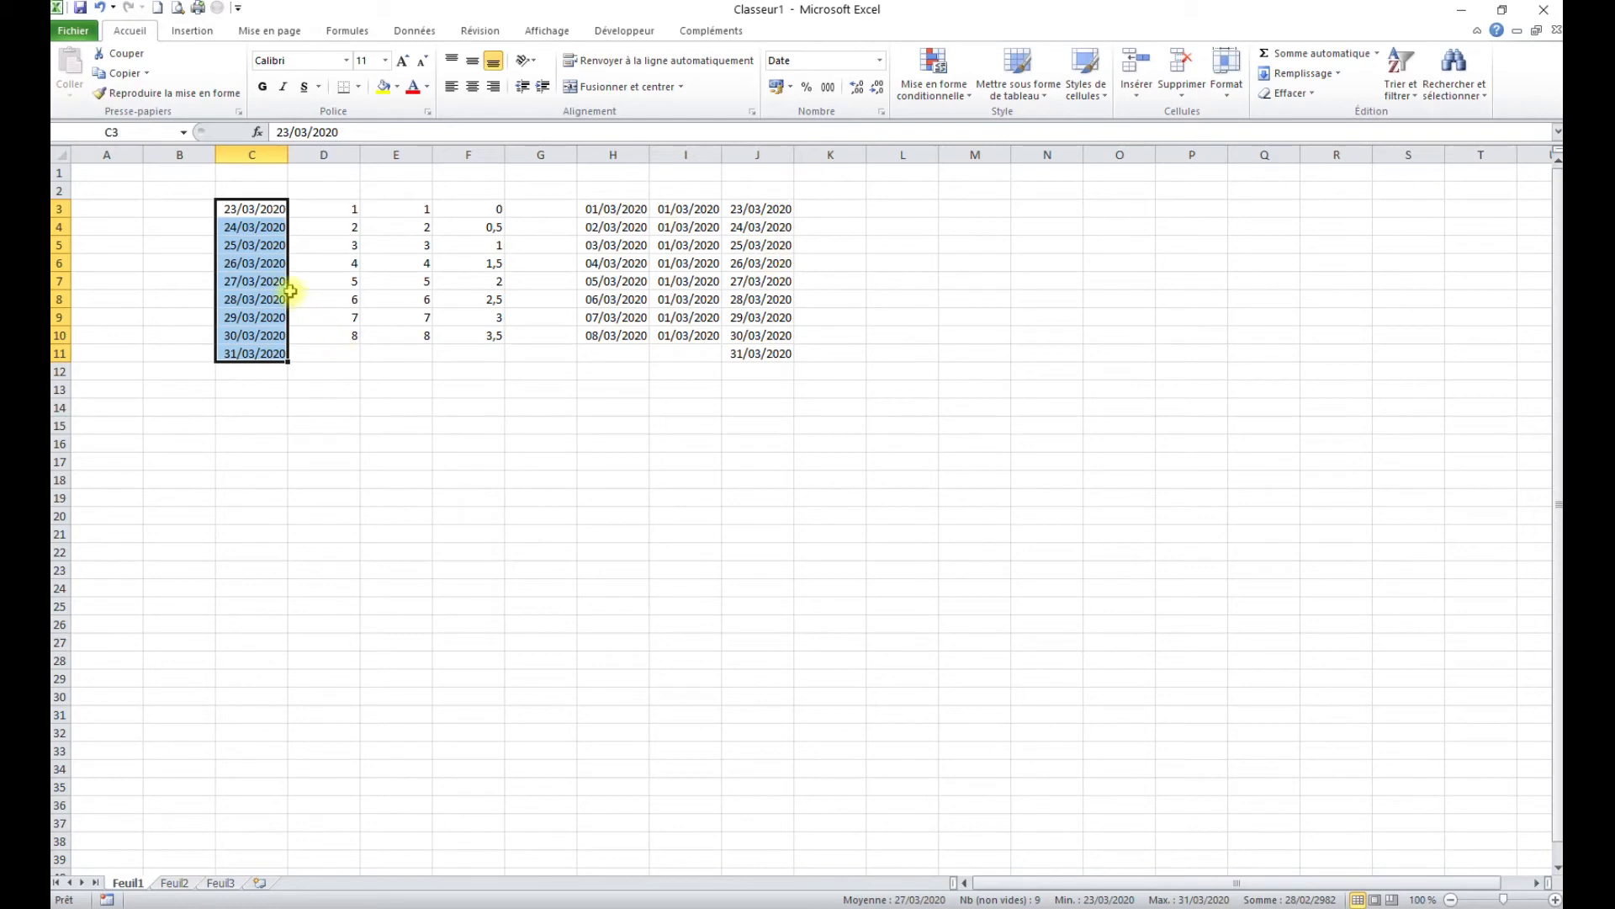
Step: Try to move the dates in C3:C11 onto D3:D11, and decline replacing the destination cells' contents
{"action": "left_click_drag", "start_coordinate": [288, 290], "coordinate": [336, 286]}
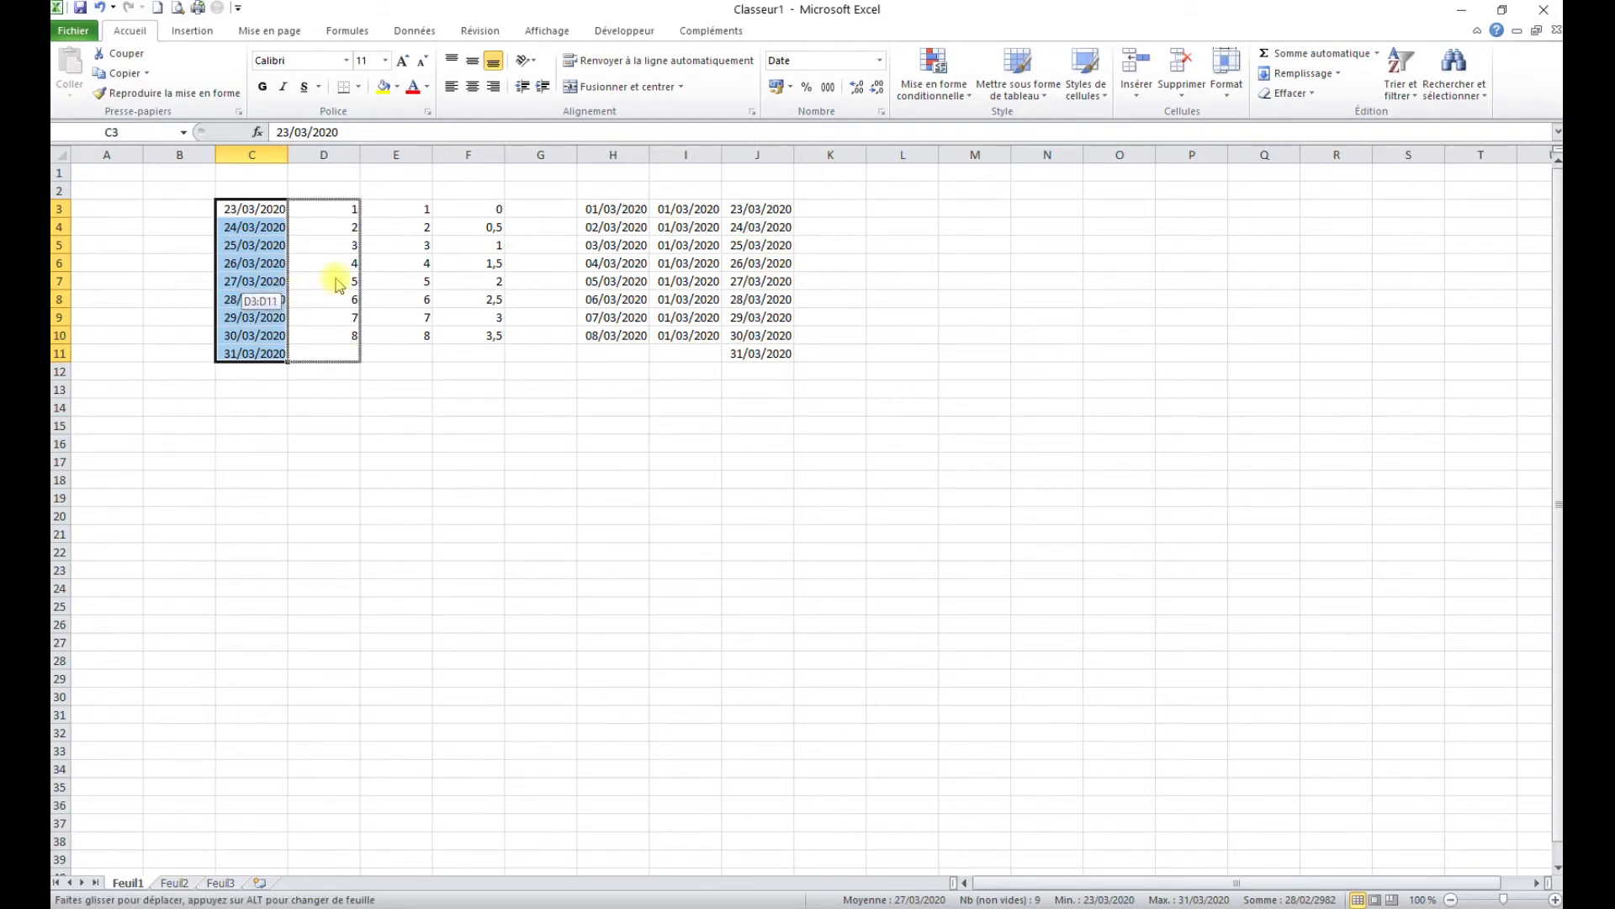
{"action": "left_click_drag", "start_coordinate": [336, 286], "coordinate": [336, 281]}
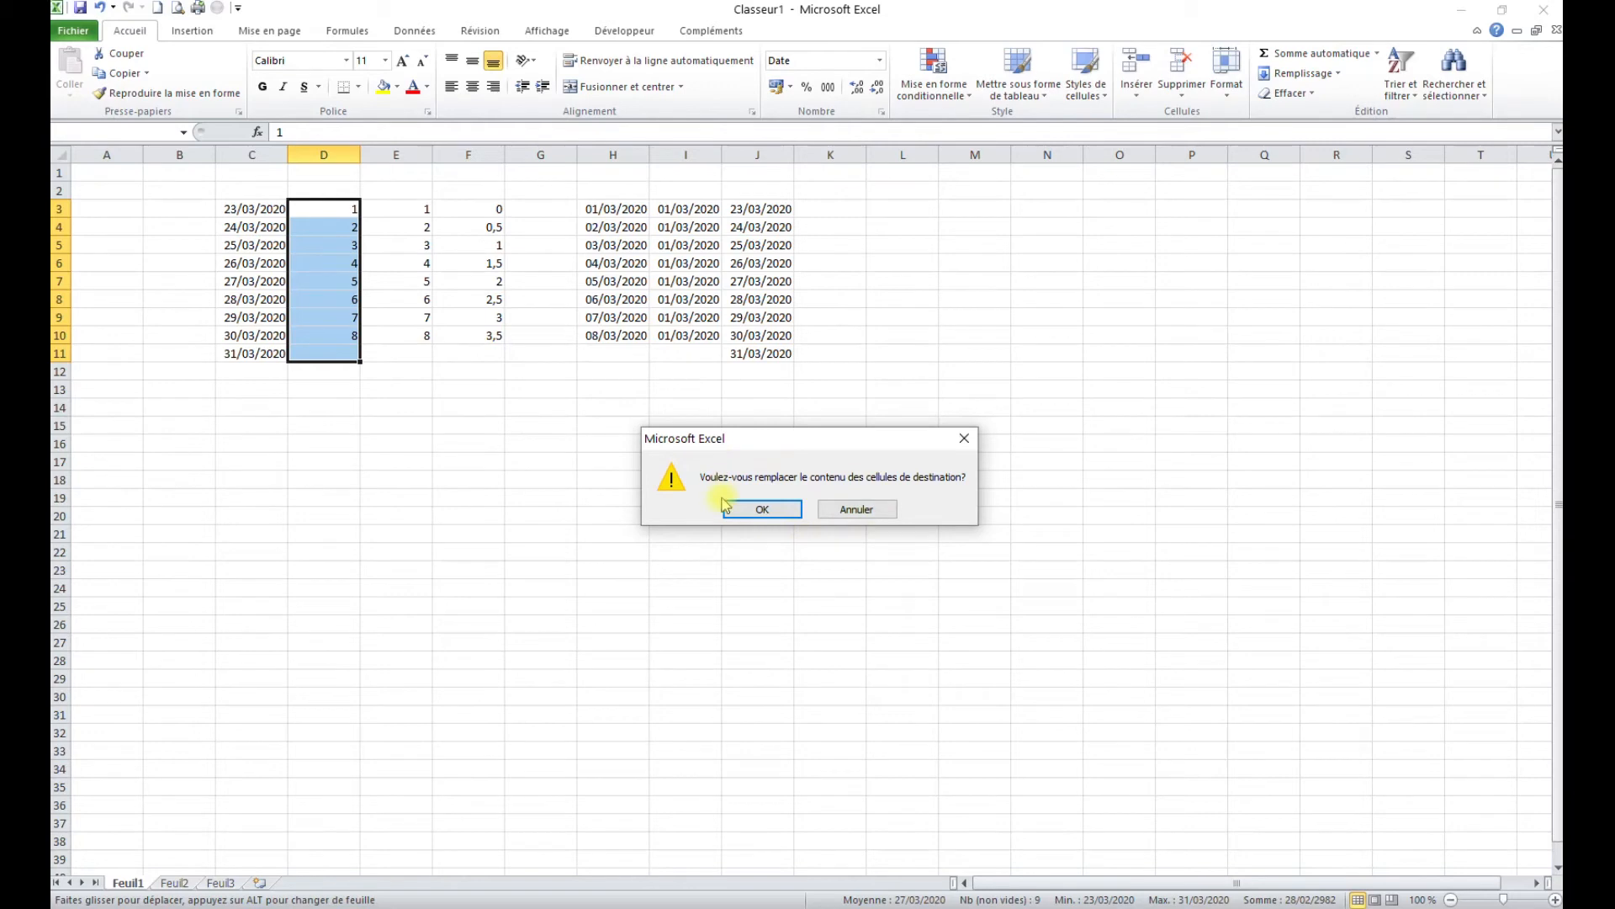
{"action": "left_click", "coordinate": [885, 516]}
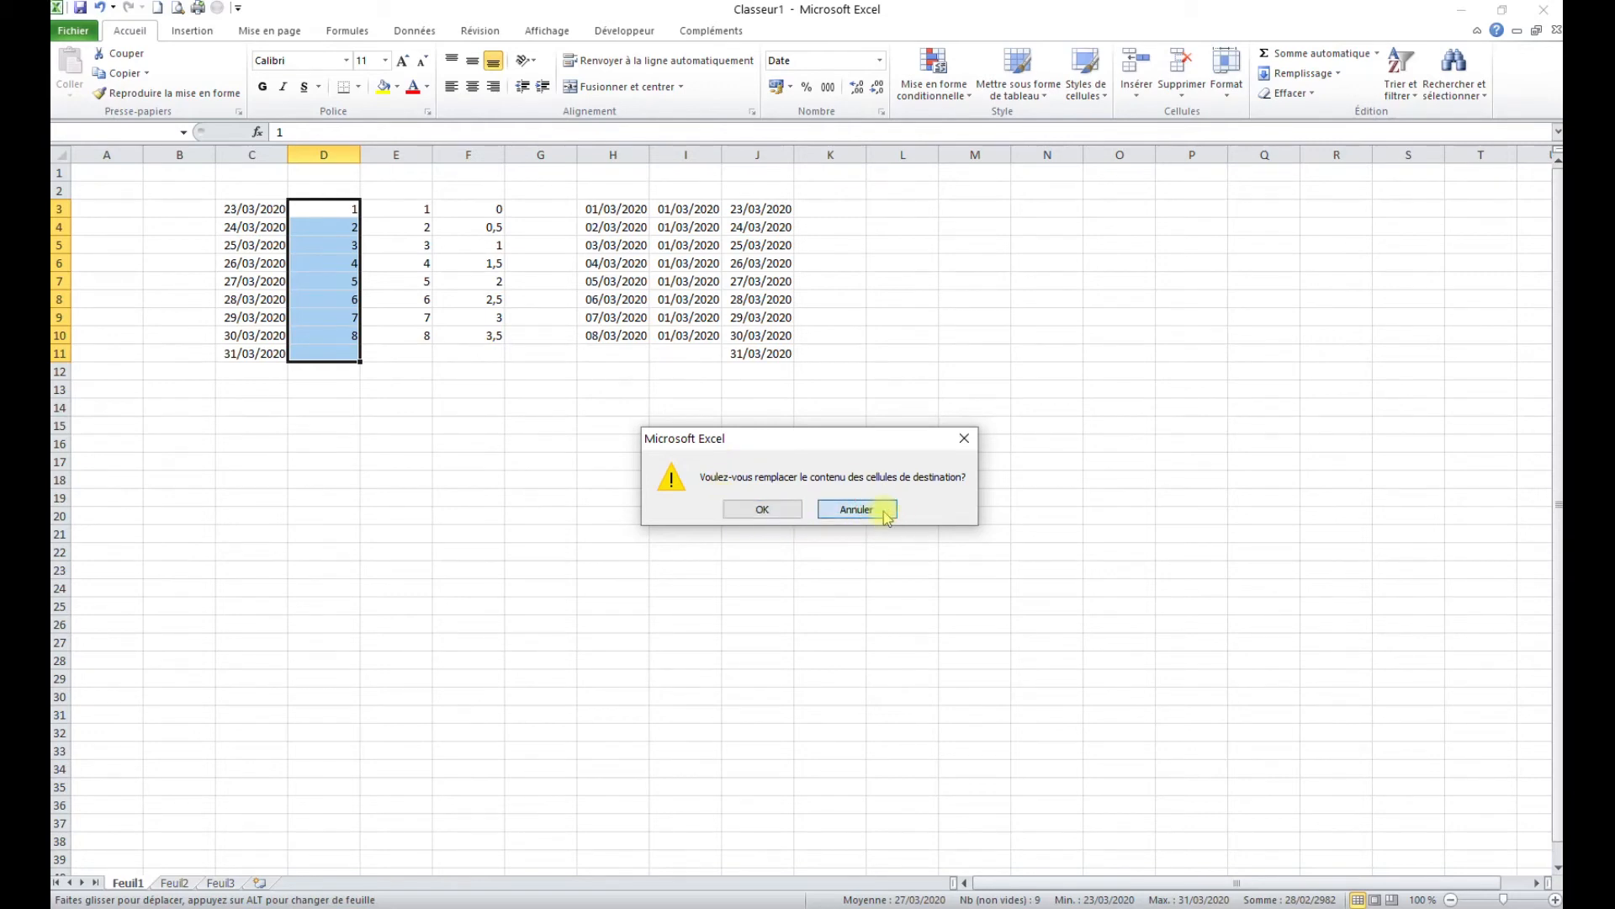
{"action": "left_click", "coordinate": [483, 441]}
{"action": "left_click", "coordinate": [336, 372]}
{"action": "left_click_drag", "start_coordinate": [332, 404], "coordinate": [370, 428]}
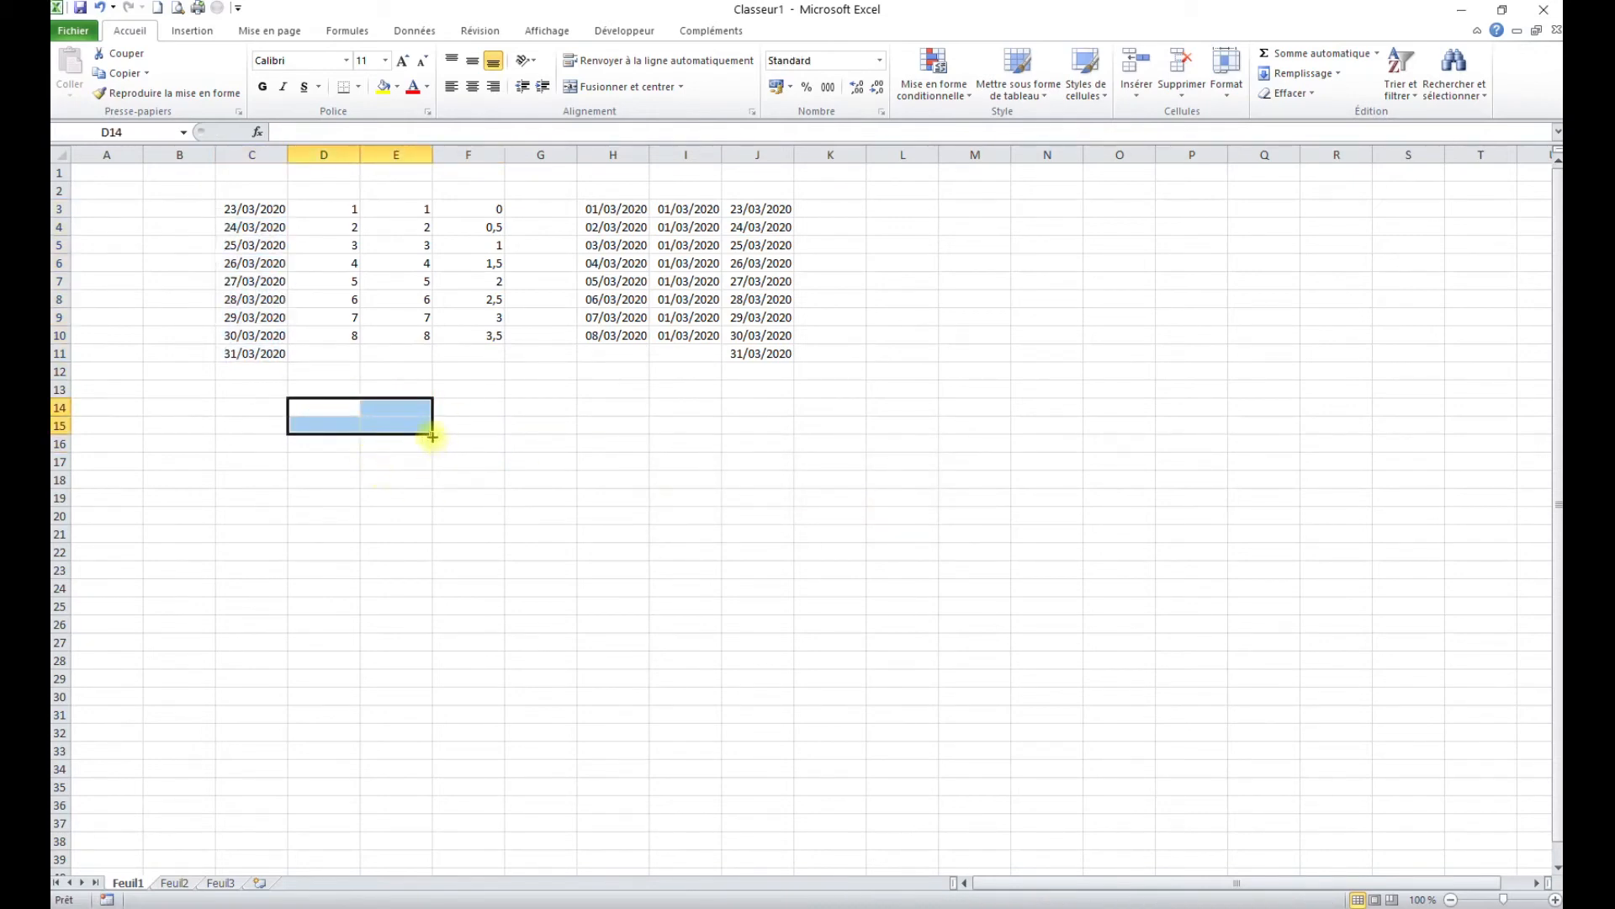
{"action": "mouse_move", "coordinate": [432, 436]}
{"action": "left_mouse_down"}
{"action": "mouse_move", "coordinate": [431, 481]}
{"action": "mouse_move", "coordinate": [433, 439]}
{"action": "left_mouse_up"}
Step: Widen column E and make row 4 slightly taller
{"action": "left_click", "coordinate": [476, 408]}
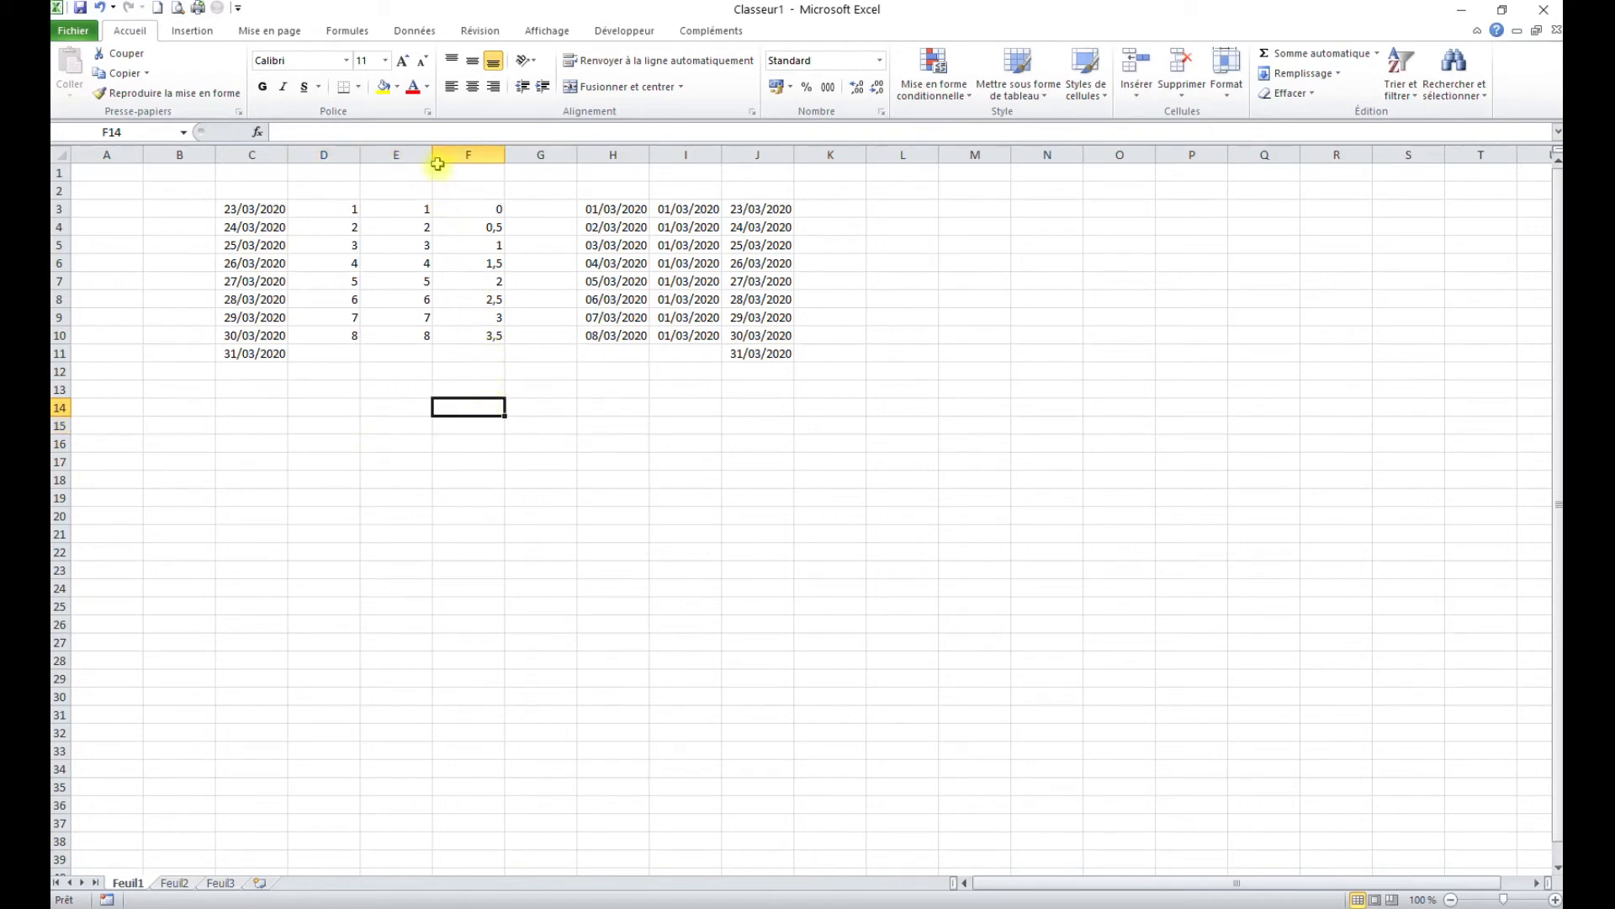
{"action": "left_click_drag", "start_coordinate": [432, 155], "coordinate": [486, 157]}
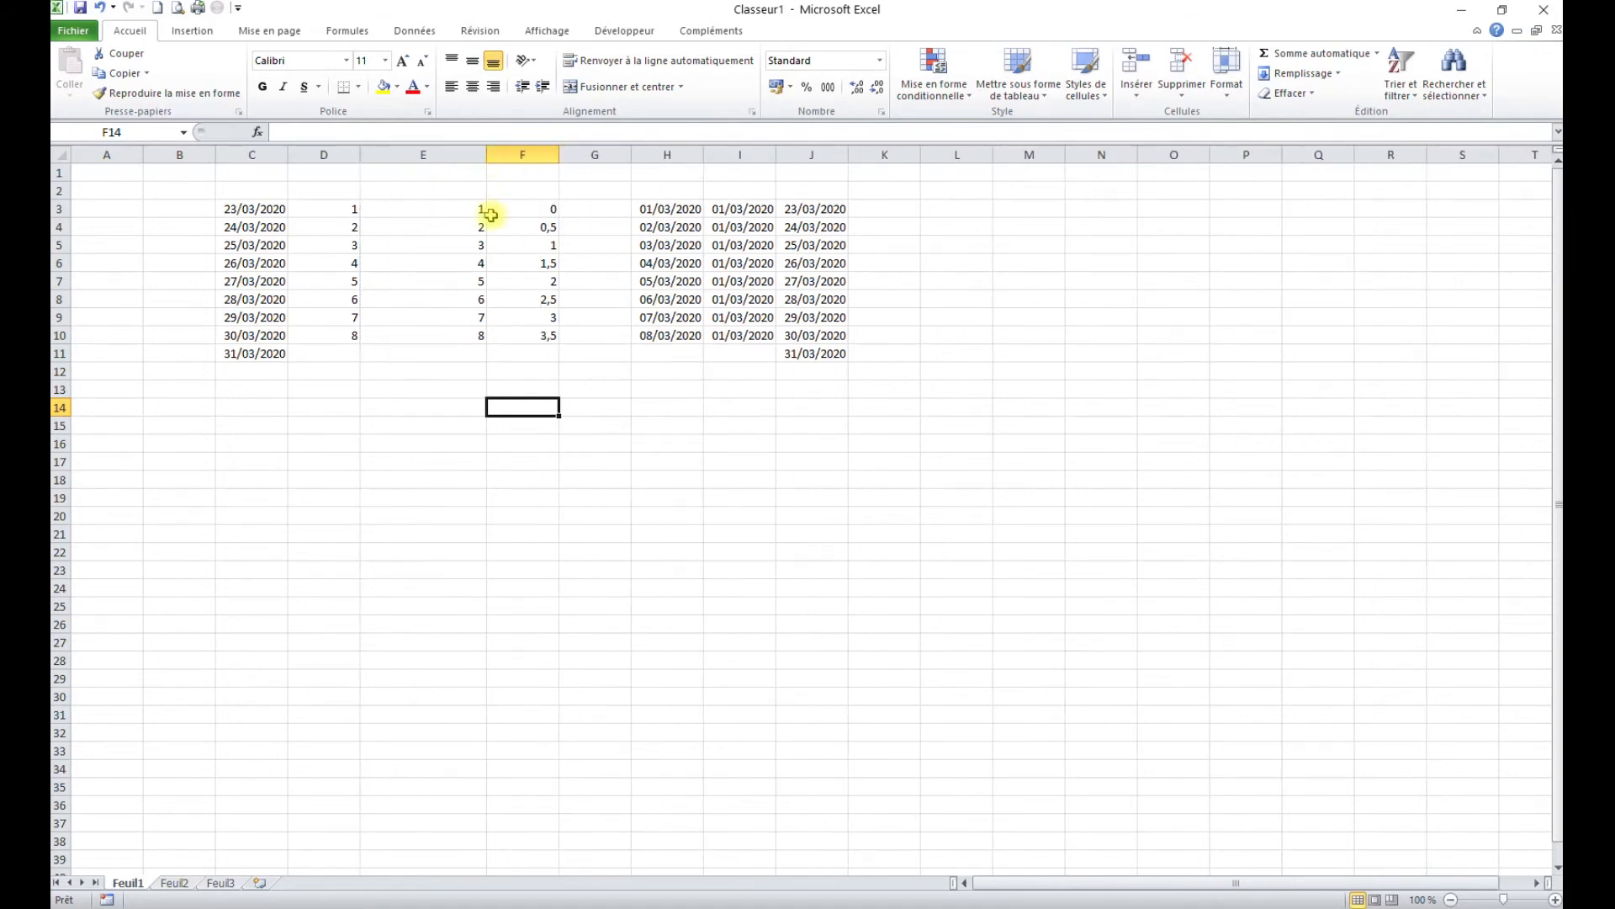
{"action": "left_click_drag", "start_coordinate": [66, 235], "coordinate": [72, 240]}
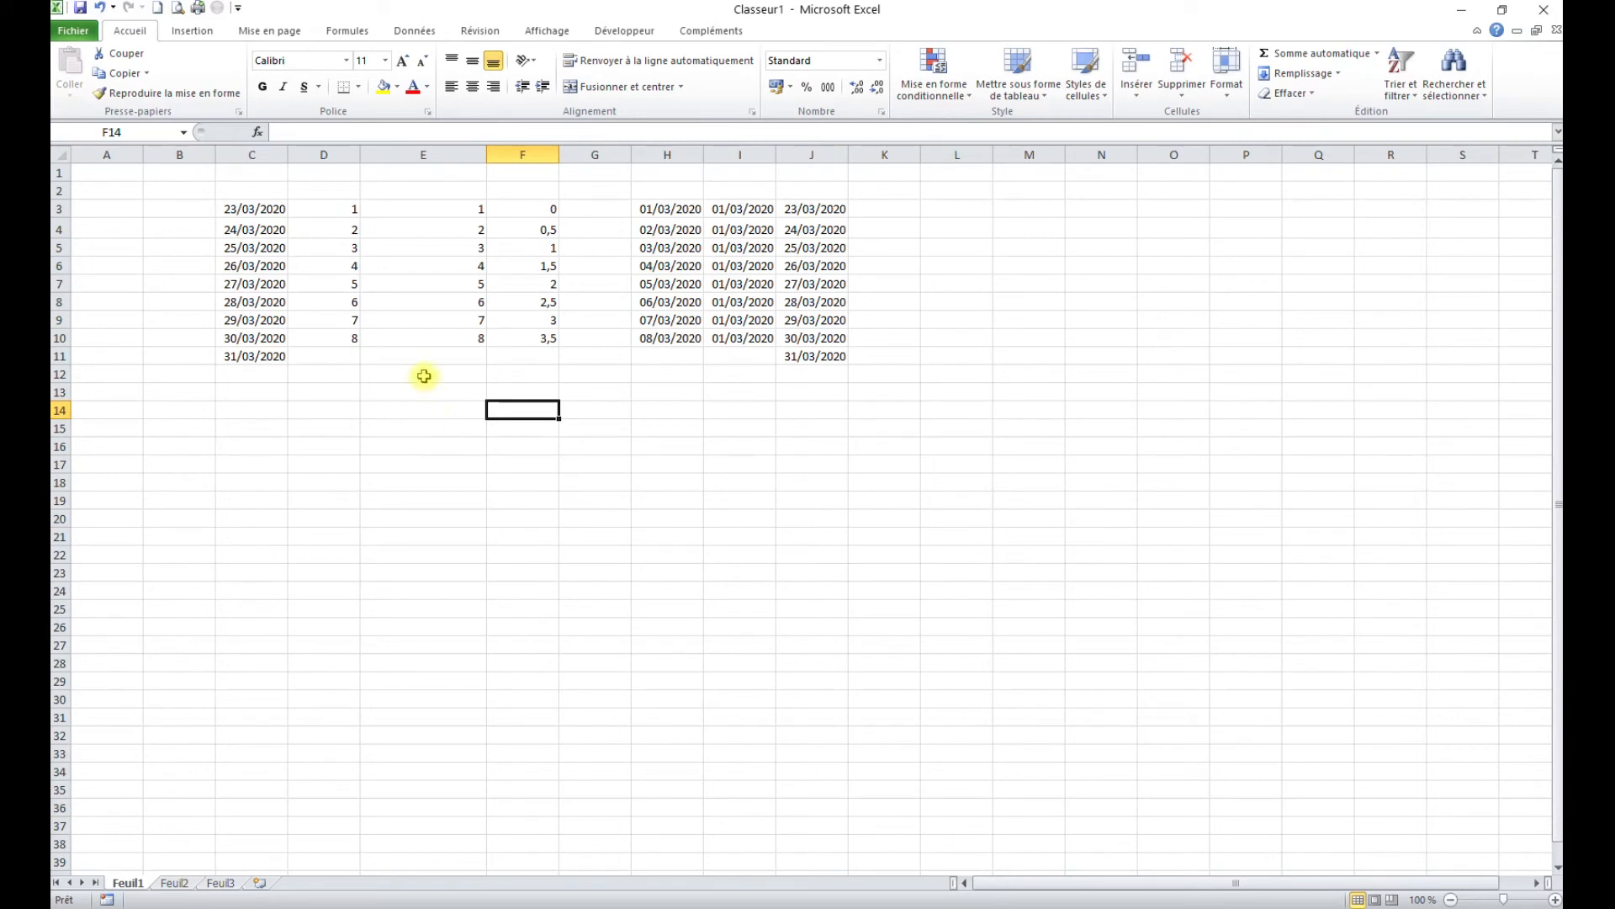
Step: Autofit the widths of columns C through J to their contents and inspect the number columns and empty column G
{"action": "left_click_drag", "start_coordinate": [246, 154], "coordinate": [809, 155]}
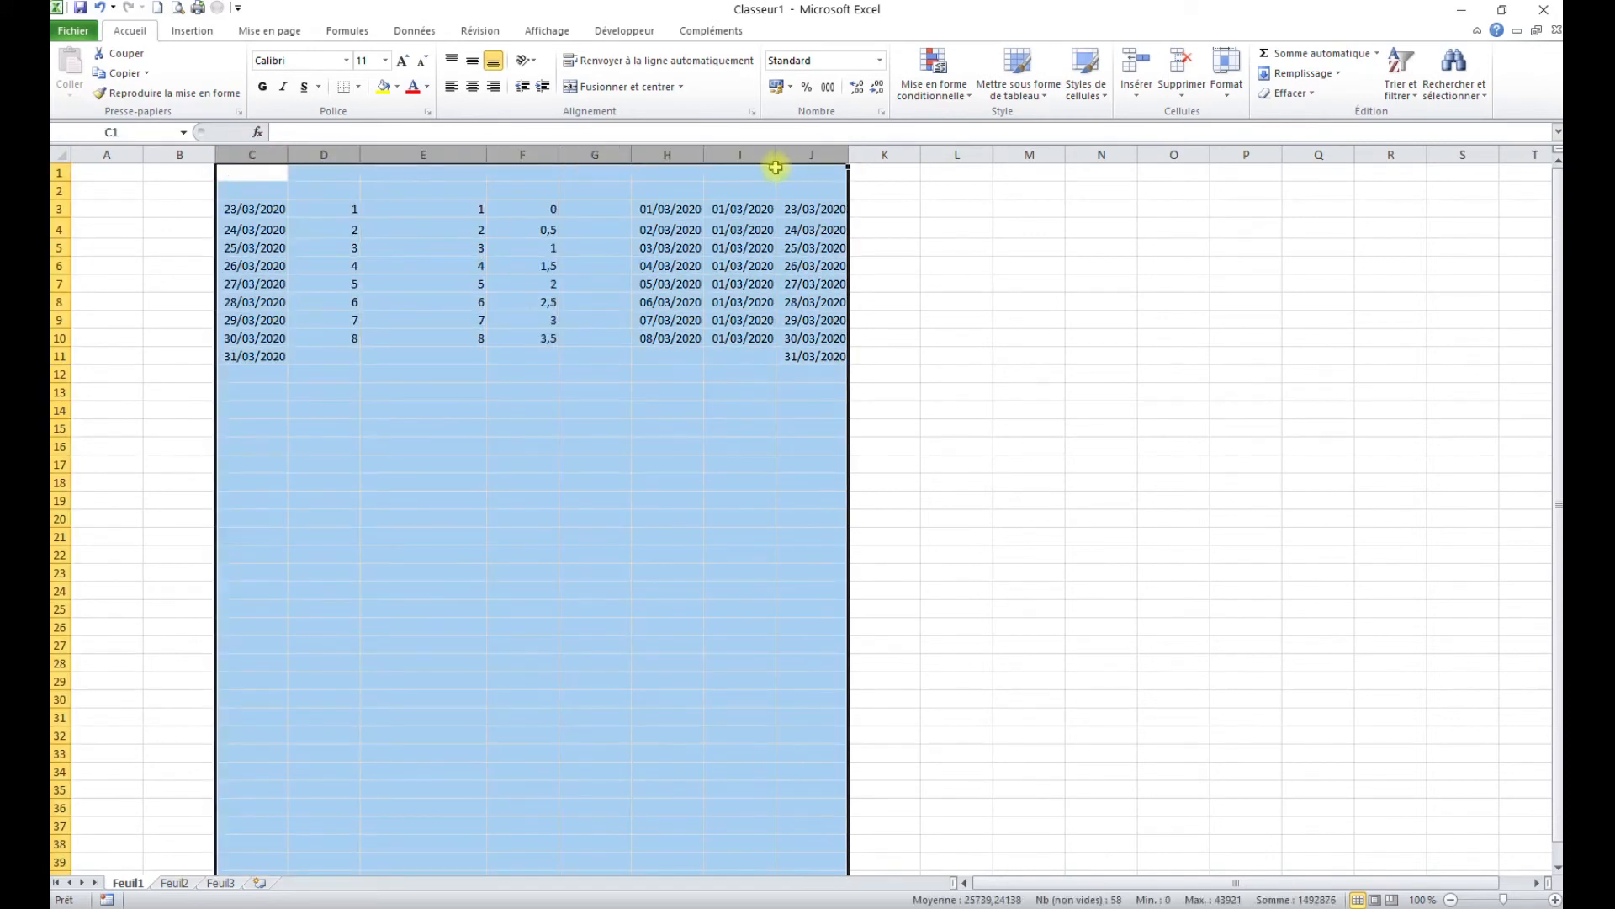
{"action": "double_click", "coordinate": [558, 156]}
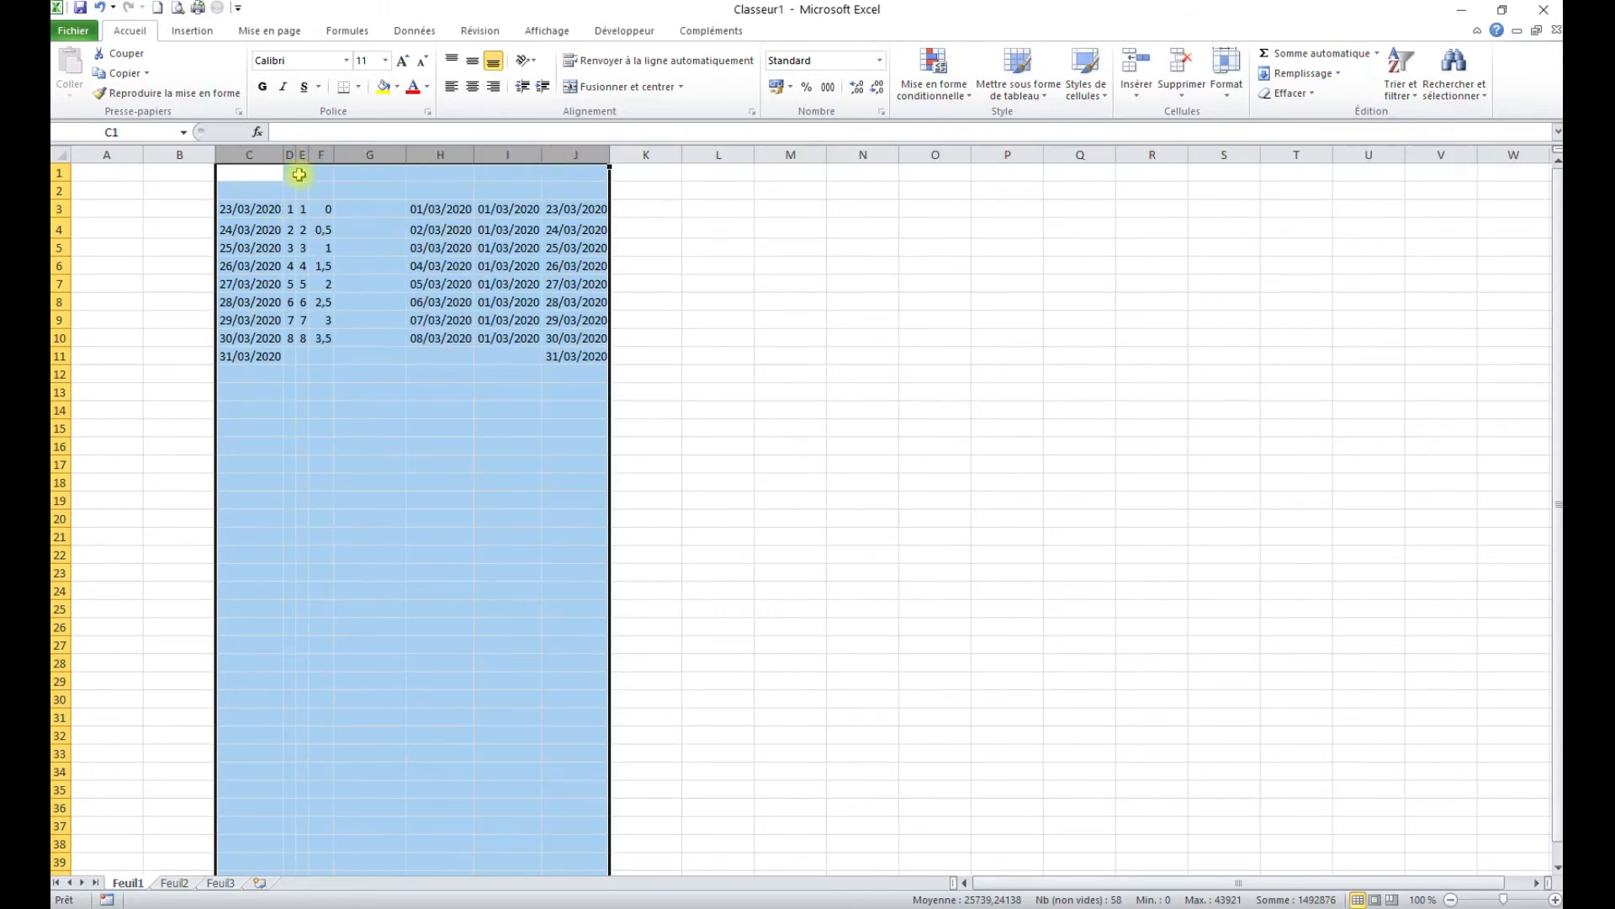
{"action": "left_click", "coordinate": [294, 209]}
{"action": "left_click_drag", "start_coordinate": [297, 210], "coordinate": [323, 356]}
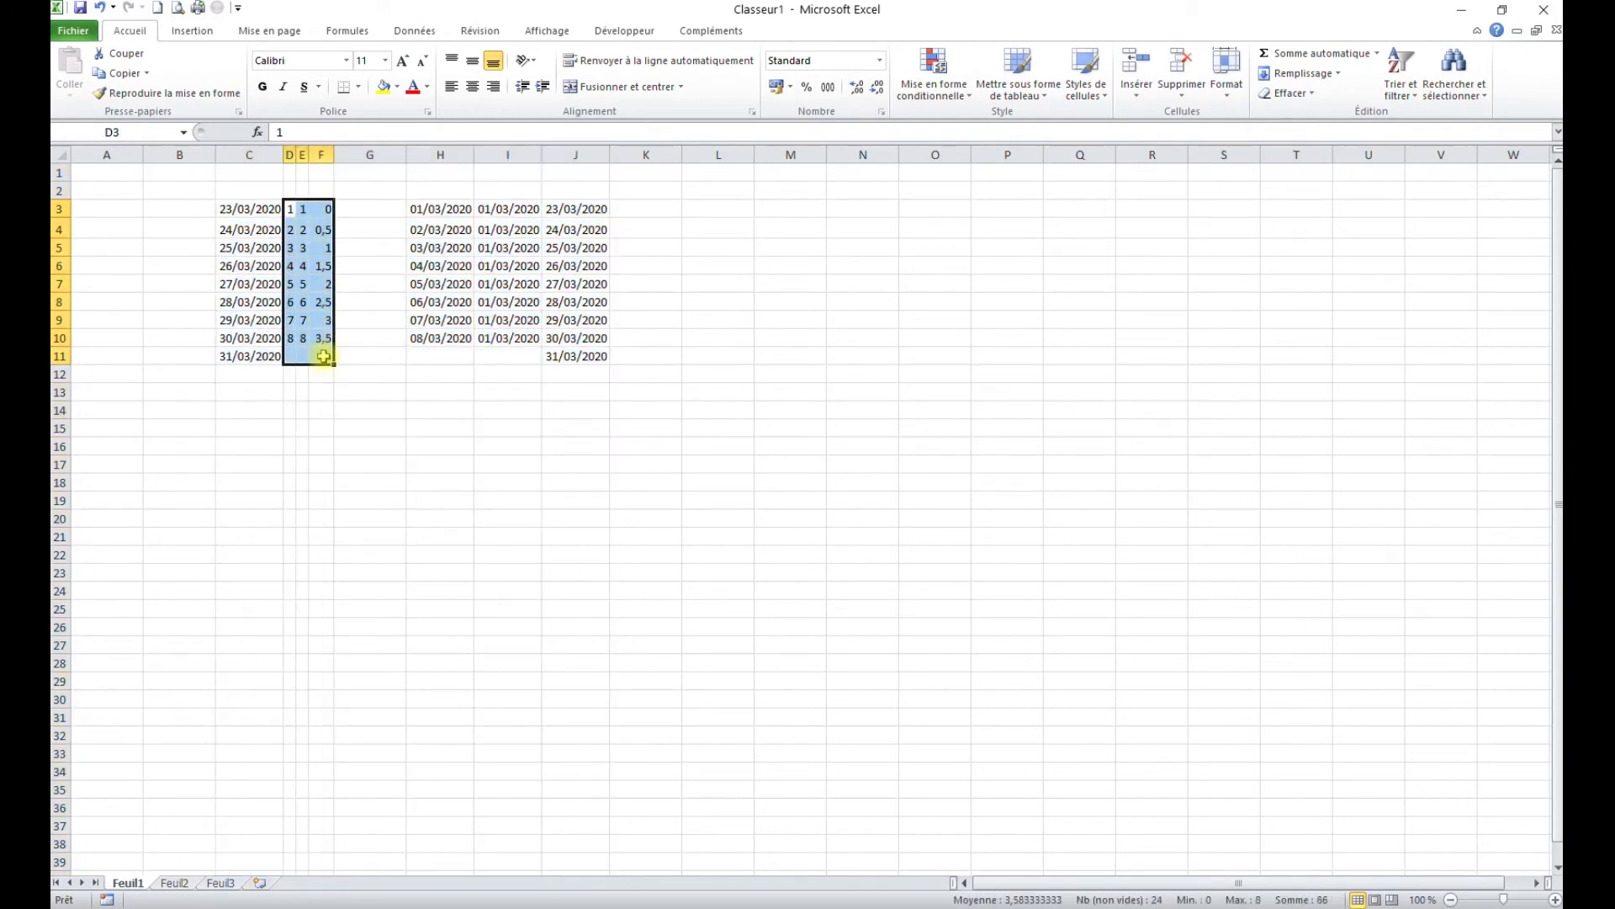
{"action": "left_click", "coordinate": [386, 154]}
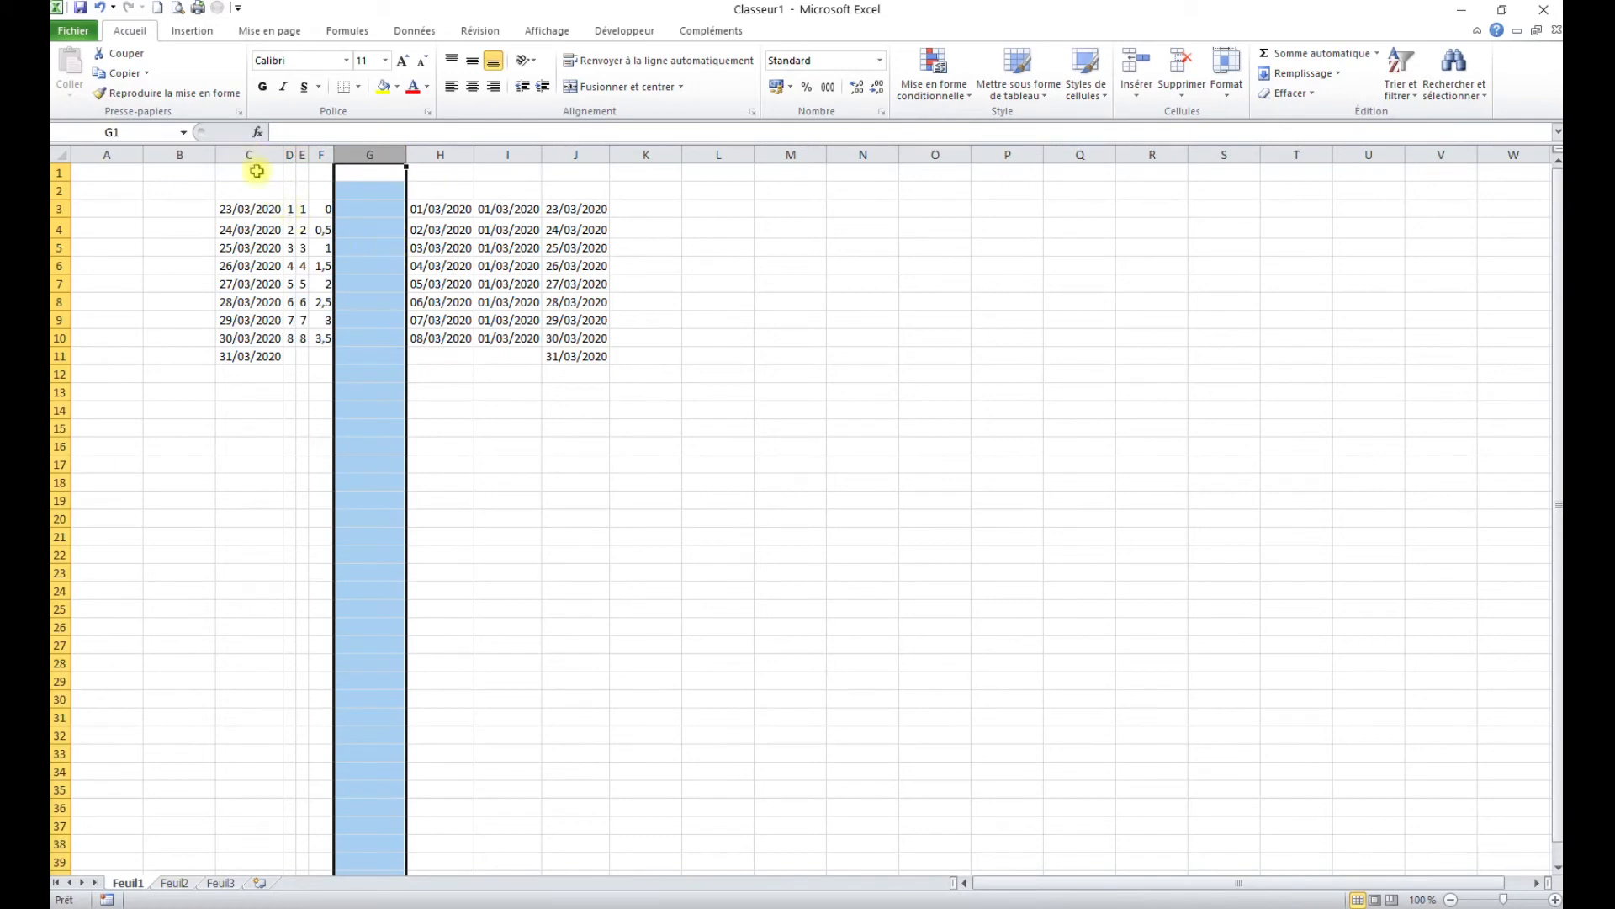
Step: Give all columns from C through J one uniform, wider width
{"action": "left_click_drag", "start_coordinate": [246, 152], "coordinate": [678, 154]}
{"action": "left_click", "coordinate": [679, 353]}
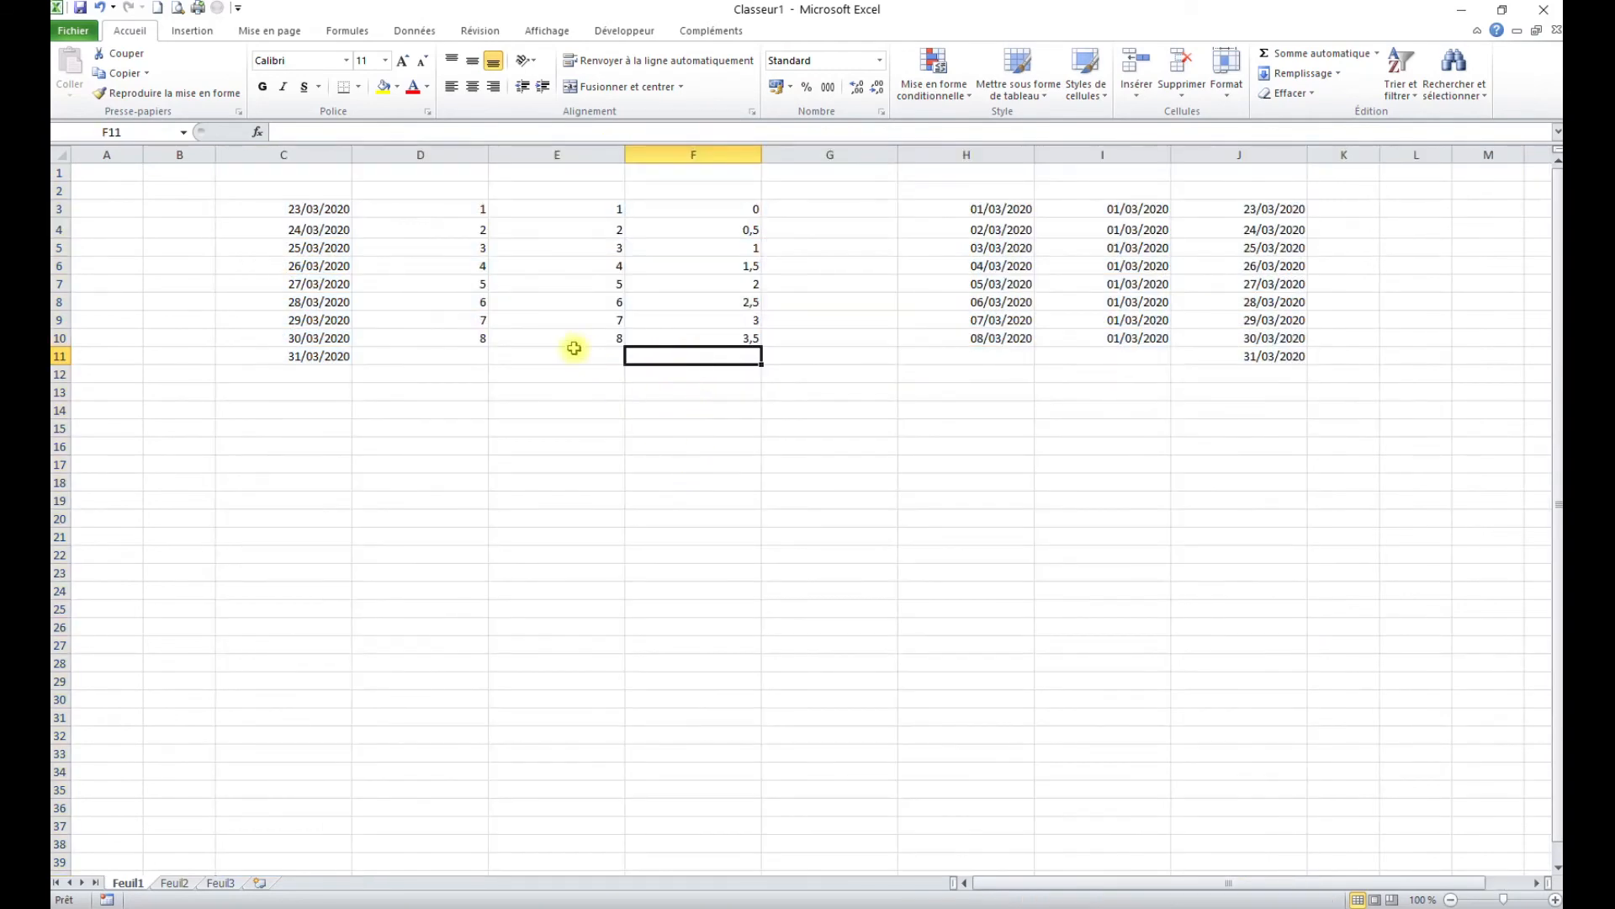
{"action": "left_click", "coordinate": [337, 154]}
{"action": "left_click_drag", "start_coordinate": [337, 154], "coordinate": [1150, 158]}
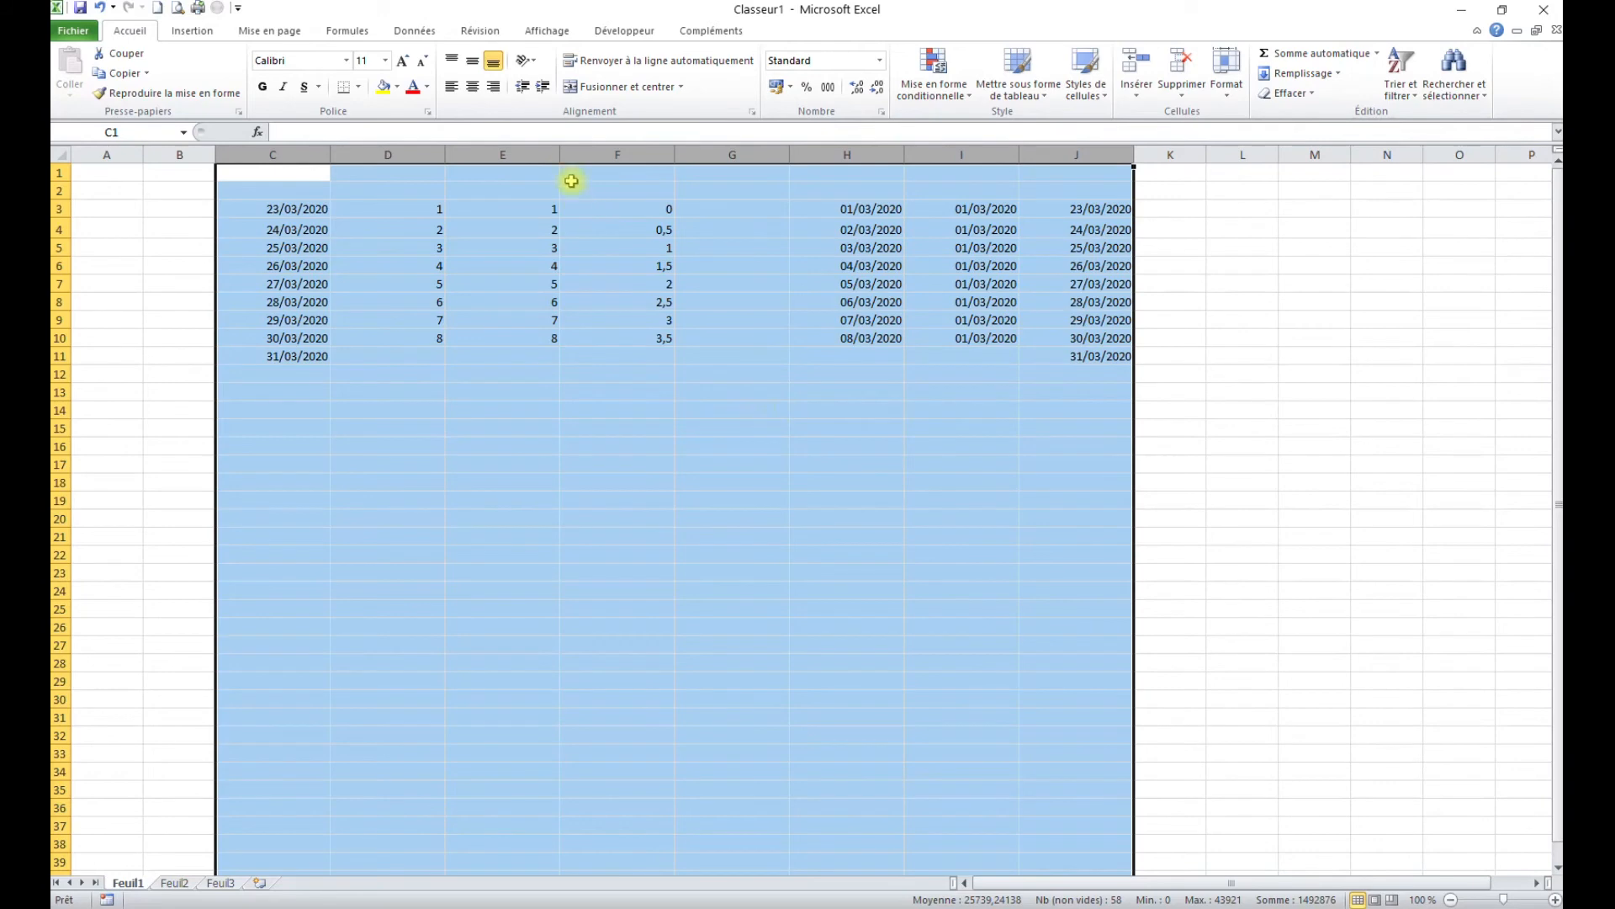
Step: Autofit the uniformly widened columns C through J to their contents again
{"action": "left_click_drag", "start_coordinate": [280, 154], "coordinate": [1082, 167]}
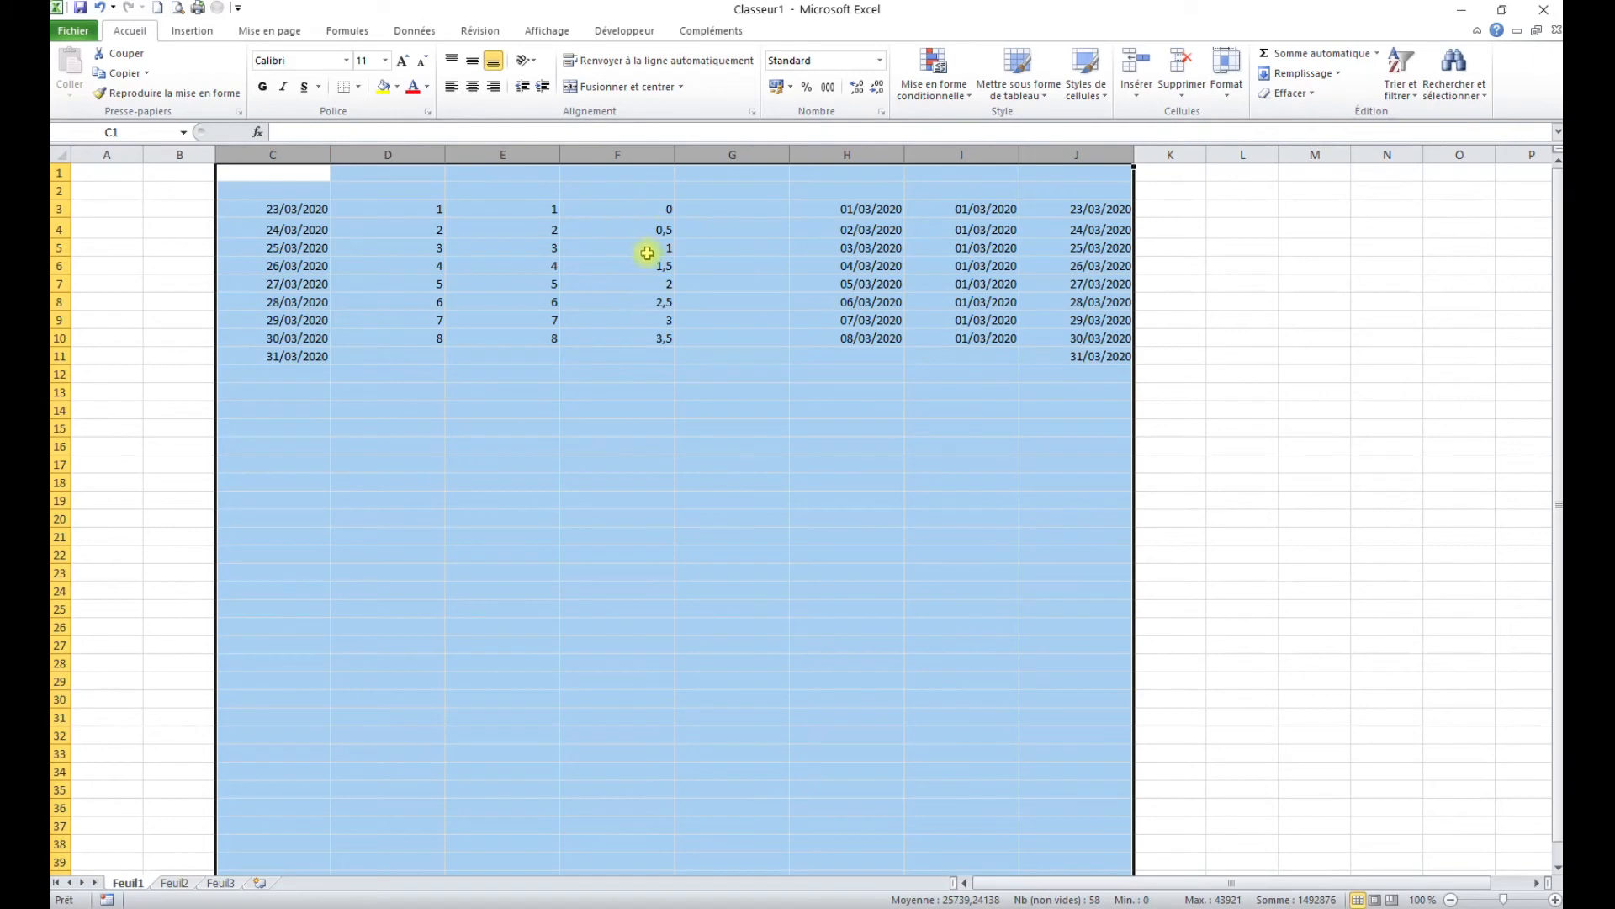
{"action": "double_click", "coordinate": [1134, 155]}
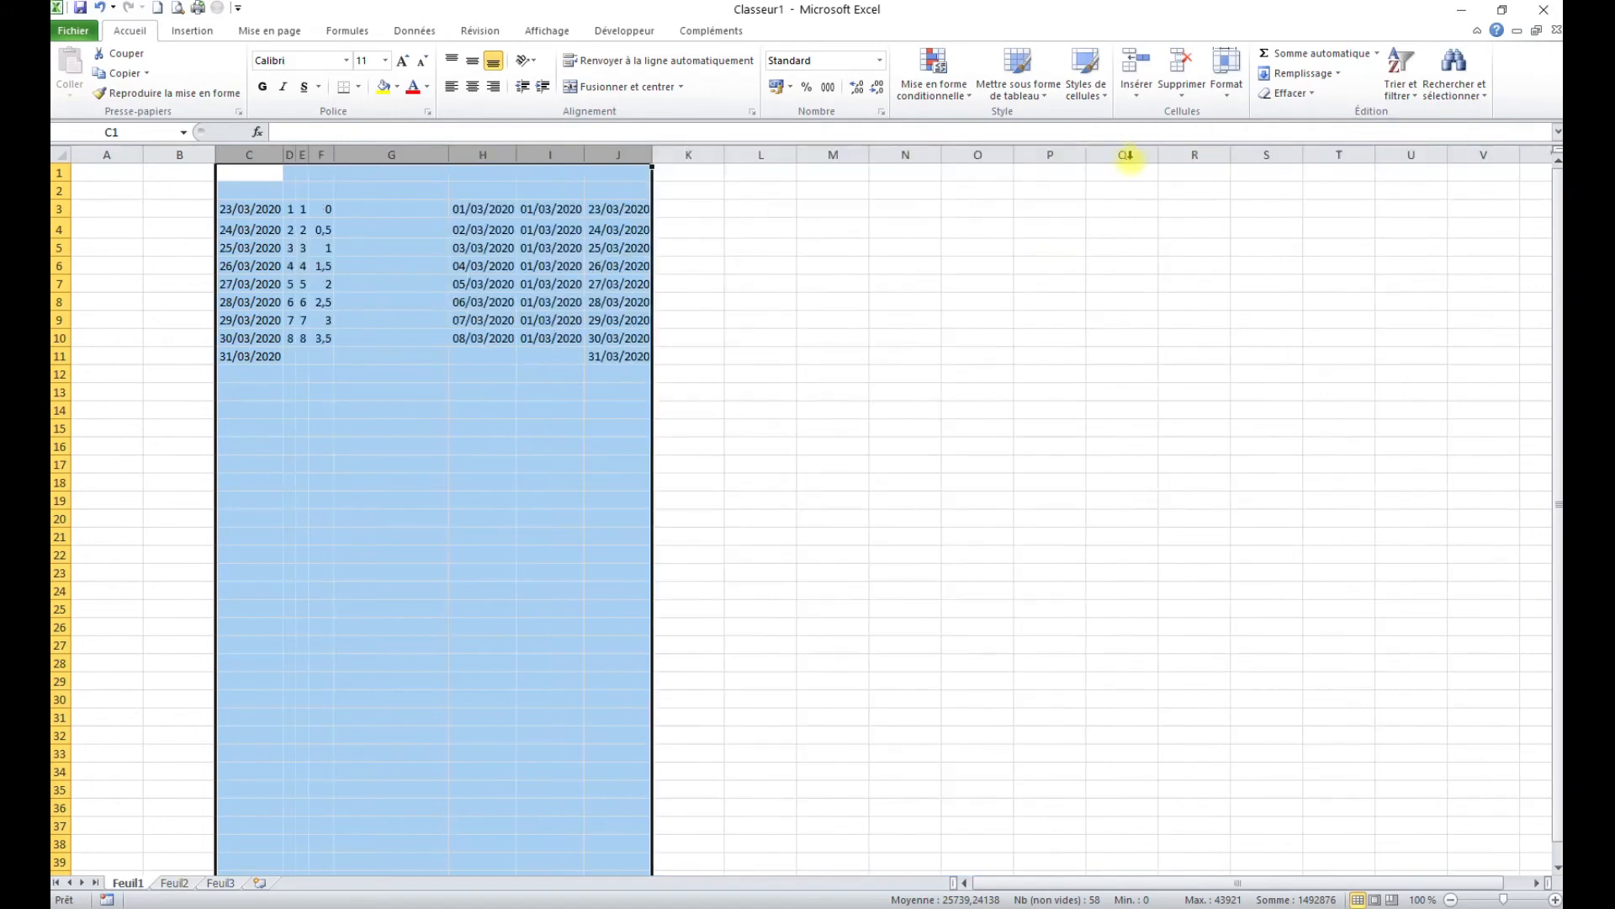
{"action": "left_click_drag", "start_coordinate": [250, 209], "coordinate": [606, 356]}
{"action": "left_click", "coordinate": [372, 209]}
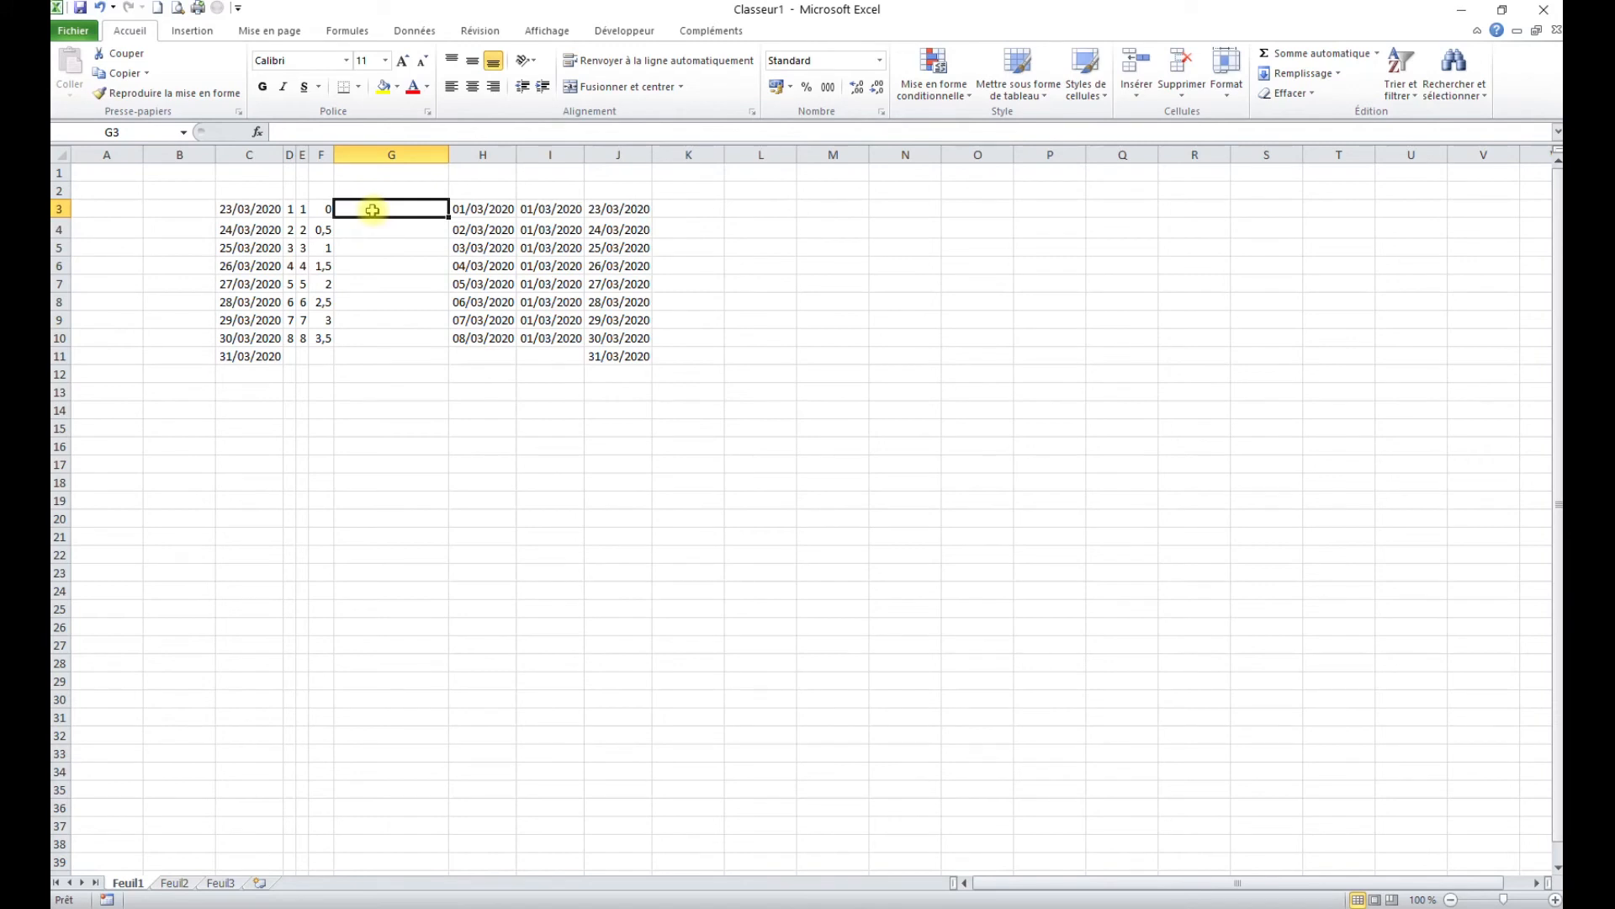
{"action": "left_click", "coordinate": [107, 171]}
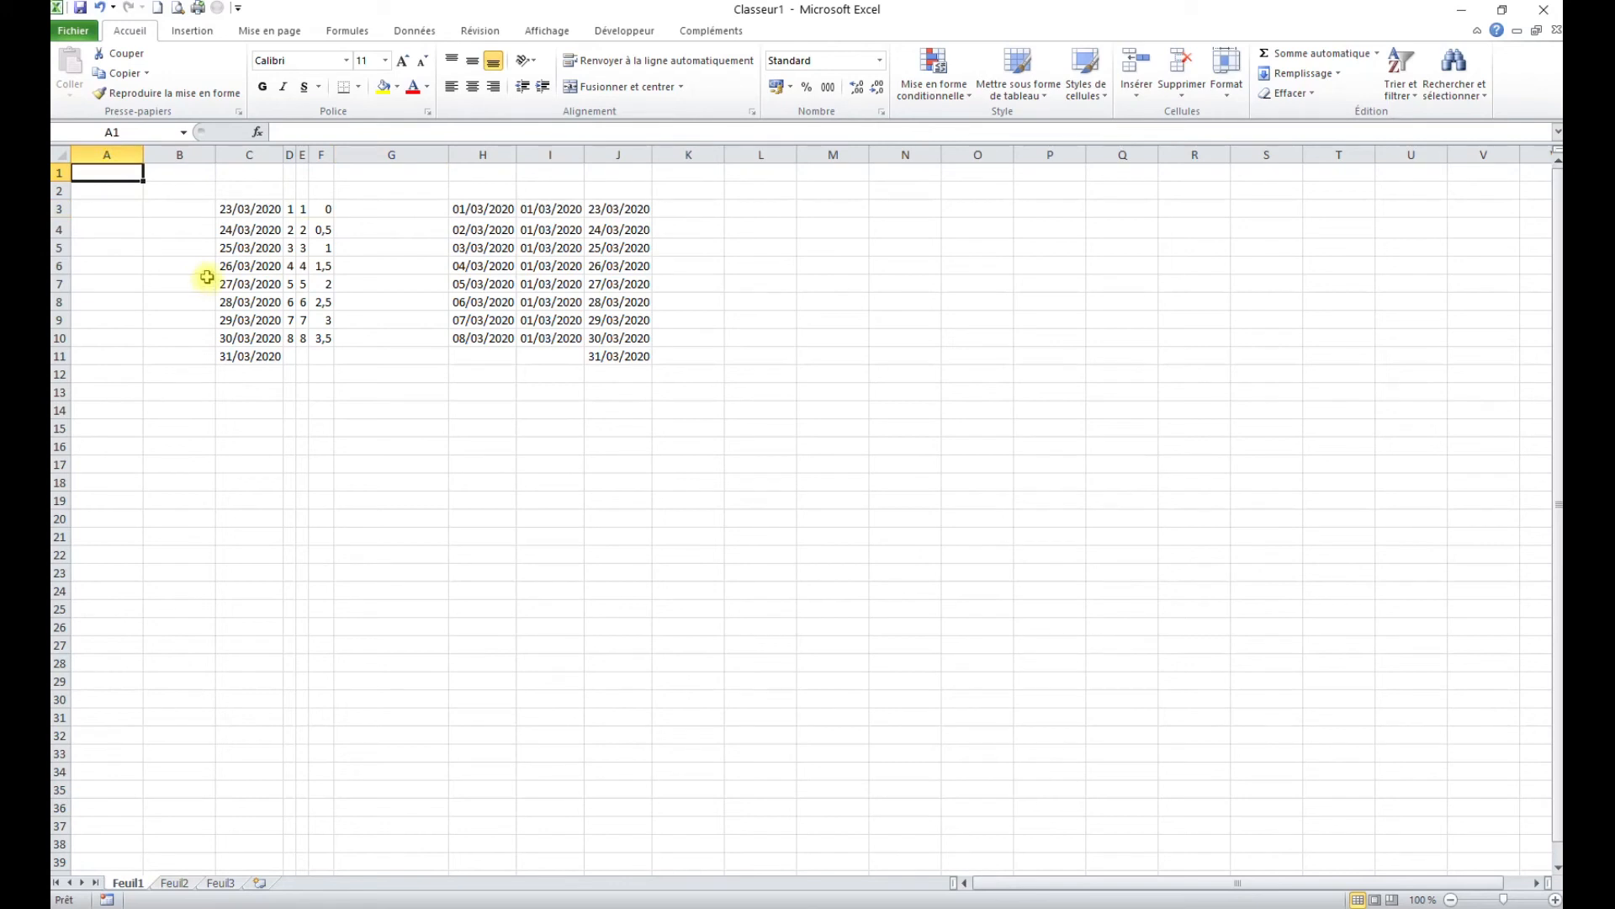
{"action": "left_click_drag", "start_coordinate": [249, 155], "coordinate": [617, 162]}
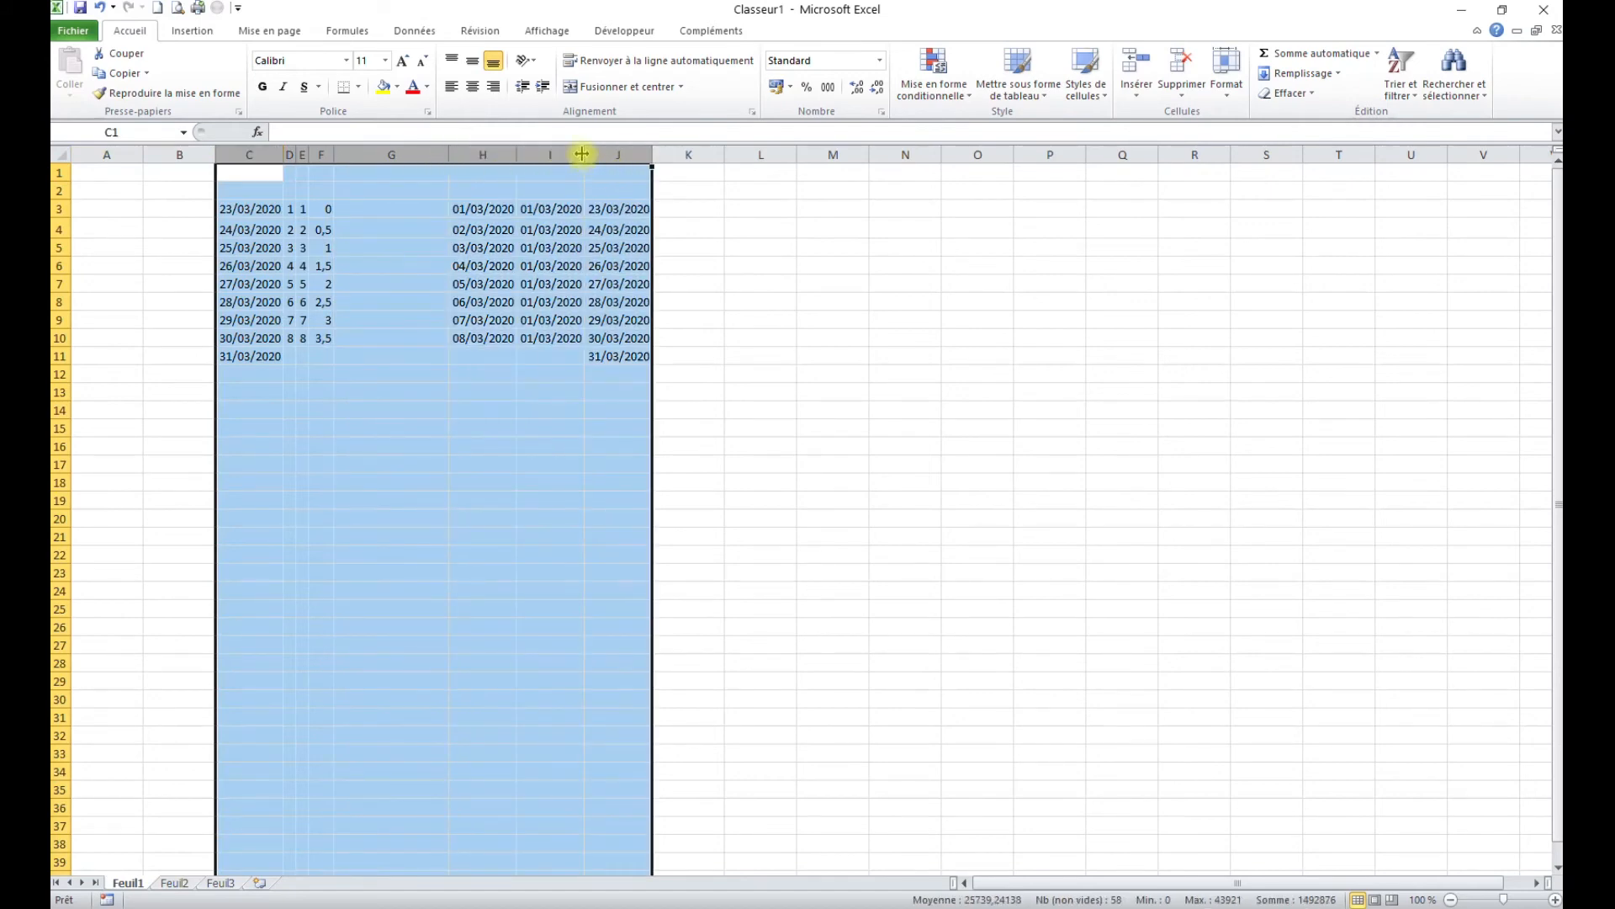
{"action": "left_click", "coordinate": [415, 278]}
{"action": "left_click", "coordinate": [407, 155]}
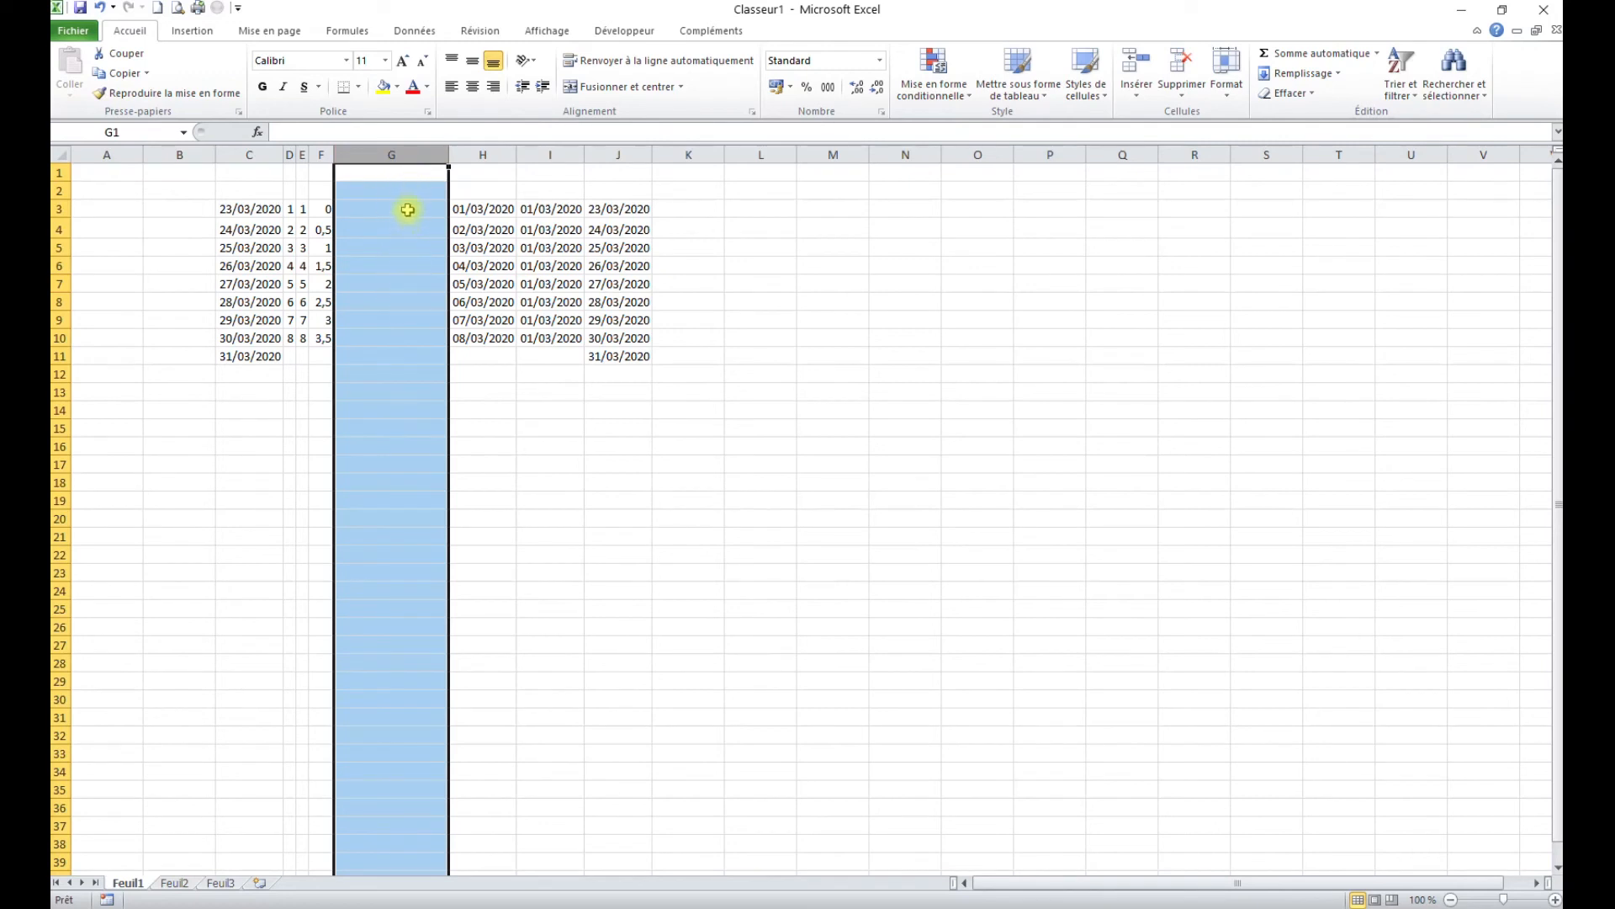
{"action": "left_click", "coordinate": [479, 252]}
{"action": "left_click", "coordinate": [481, 395]}
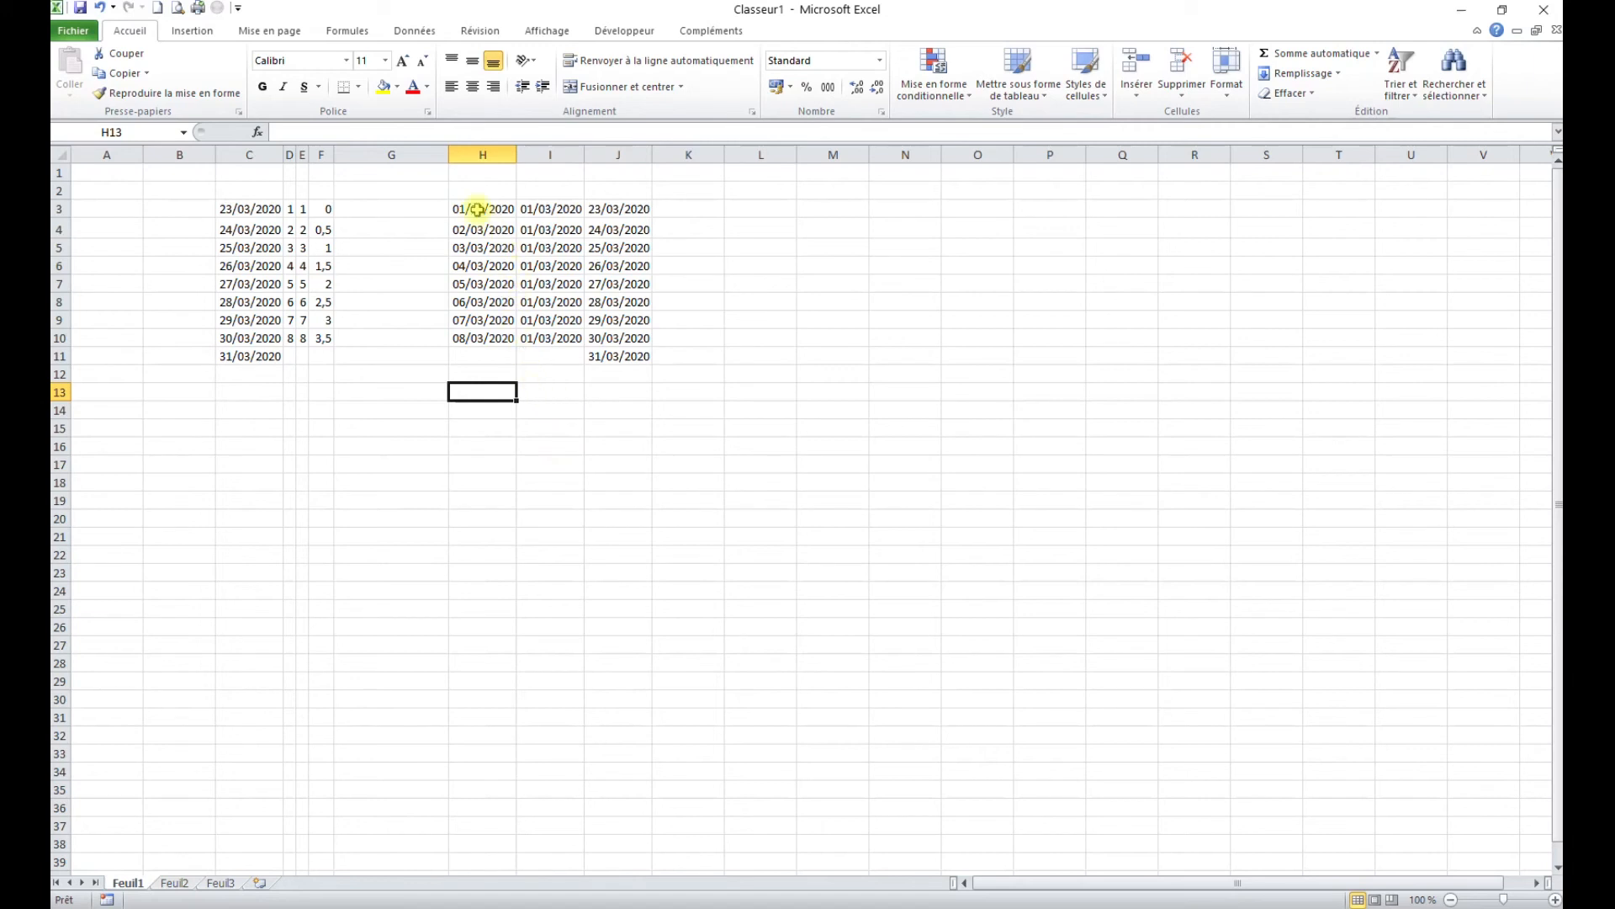
{"action": "left_click_drag", "start_coordinate": [474, 208], "coordinate": [470, 356]}
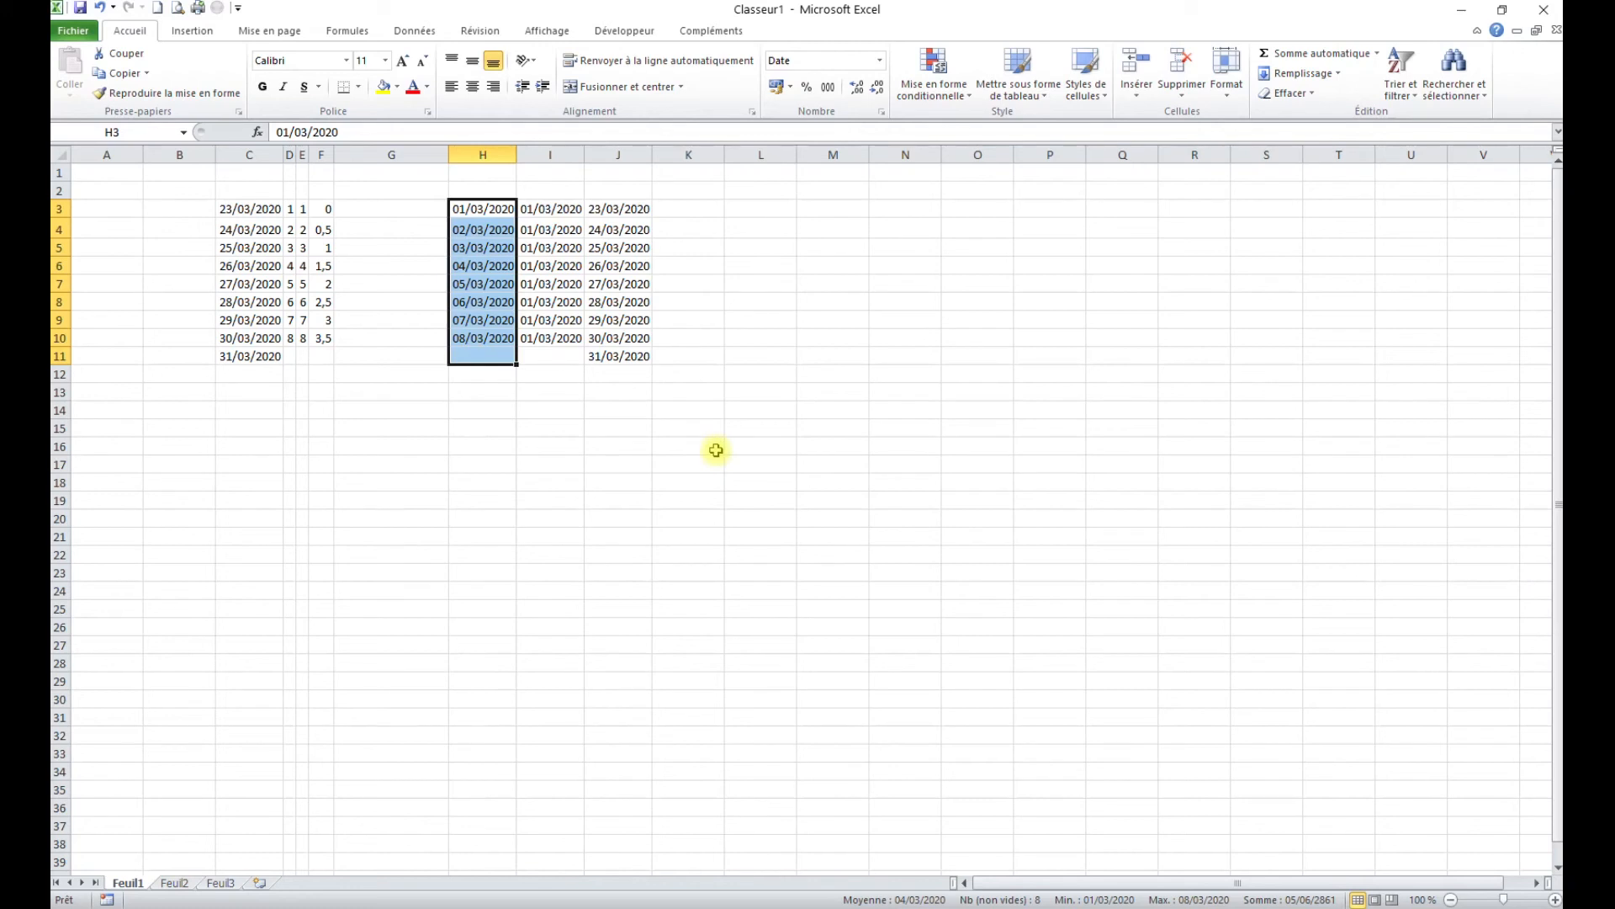
Step: Delete the contents of the selected date range H3:H11 and enter 100 in cell H3
{"action": "key", "text": "Delete"}
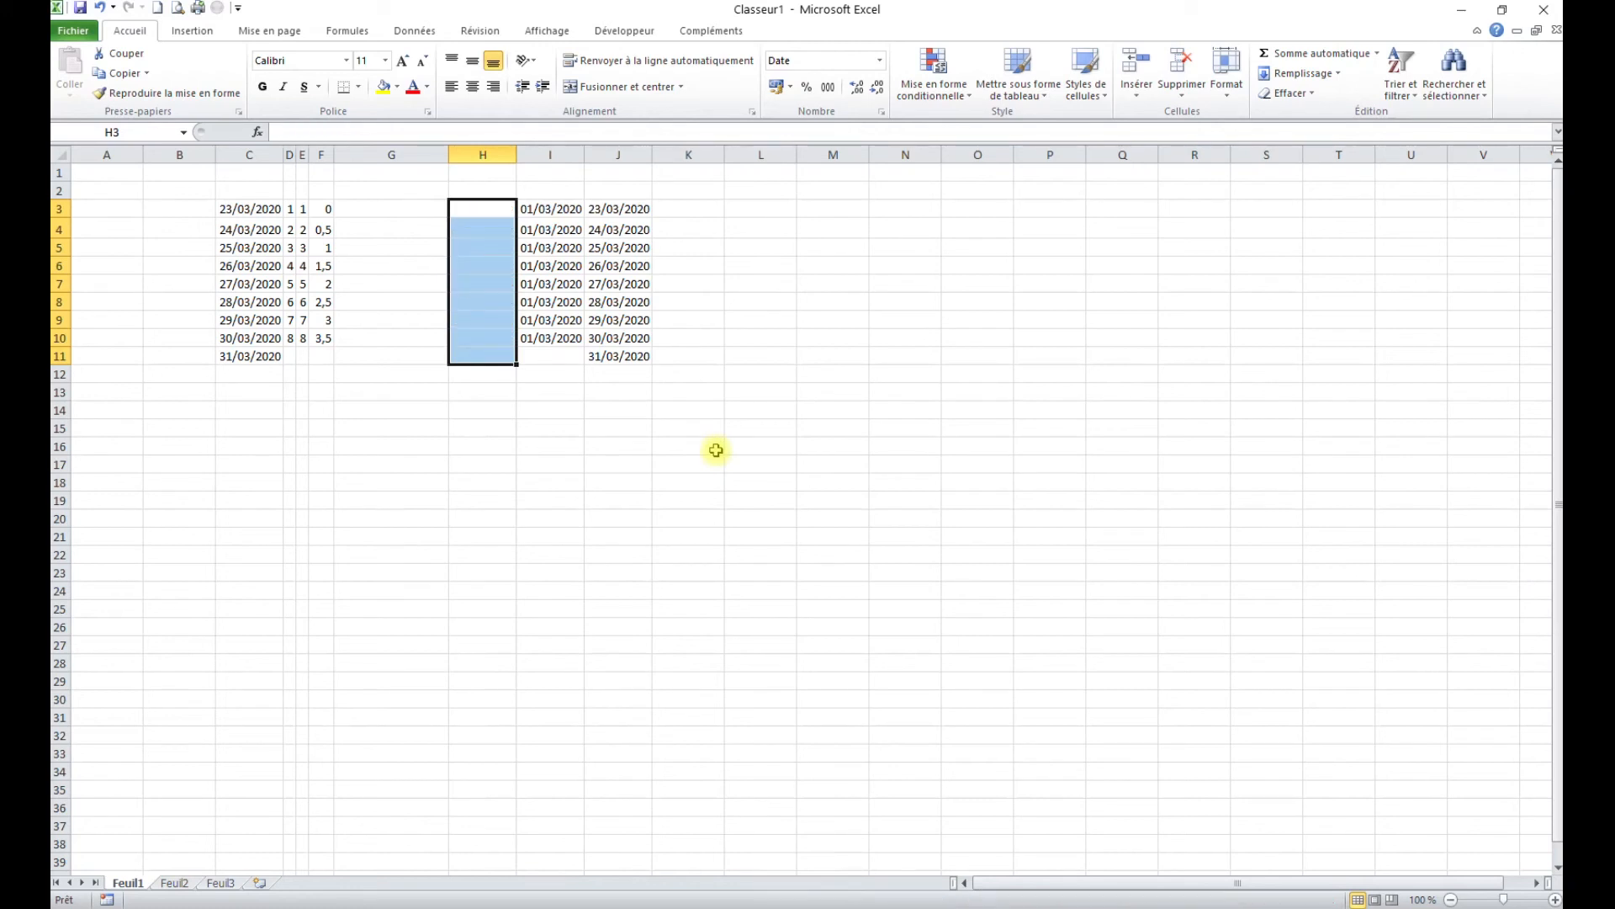
{"action": "left_click", "coordinate": [481, 207]}
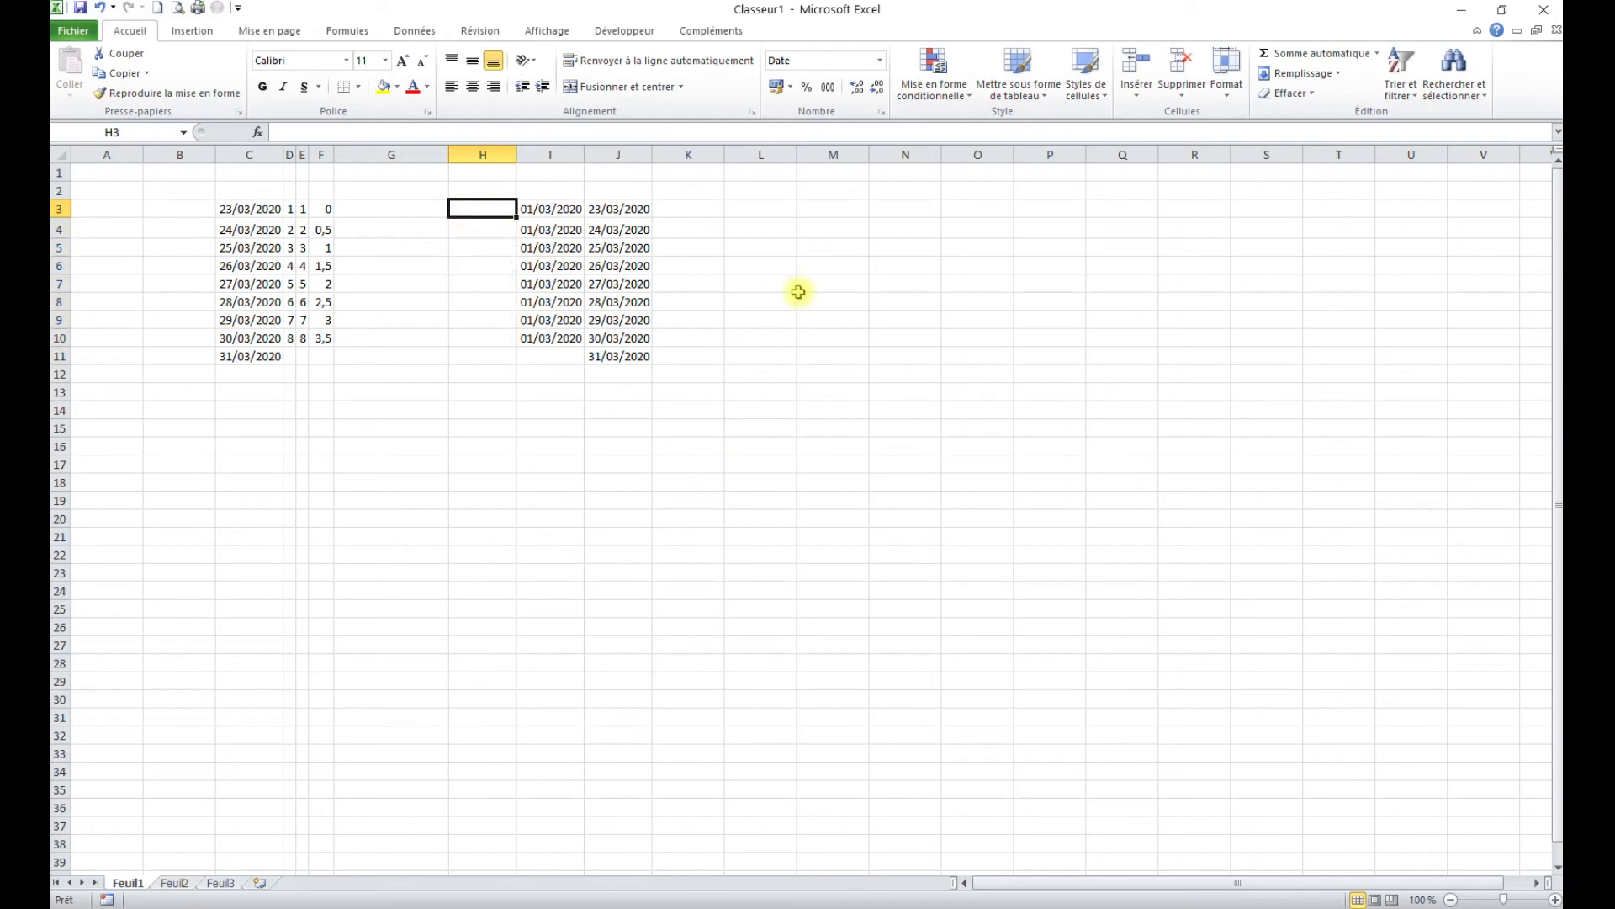
{"action": "type", "text": "100"}
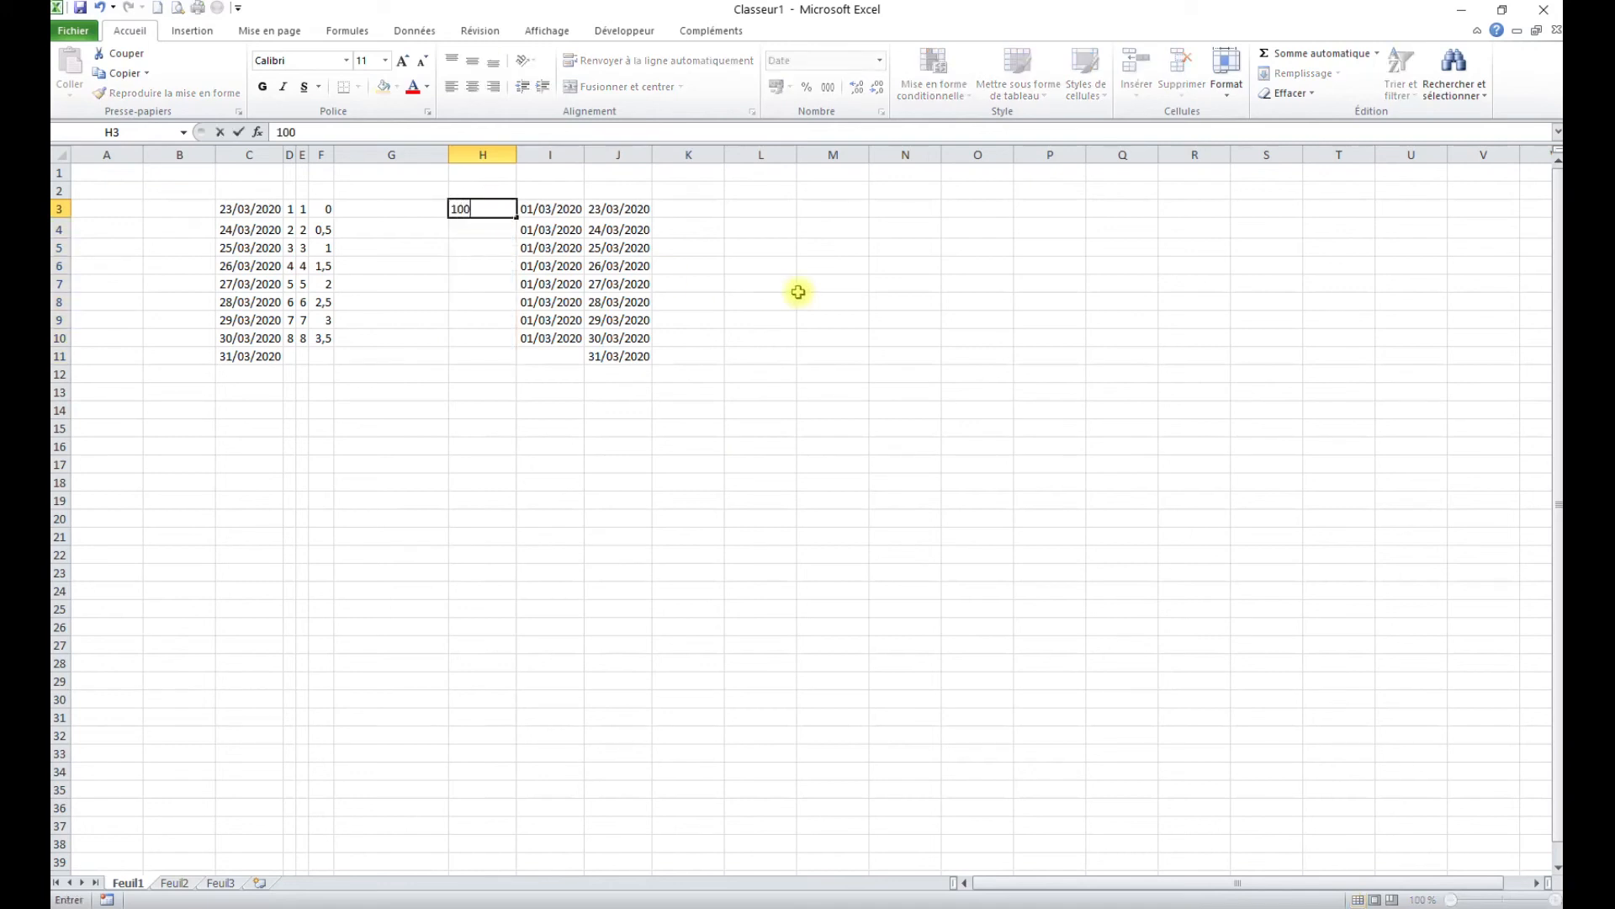
{"action": "key", "text": "Return"}
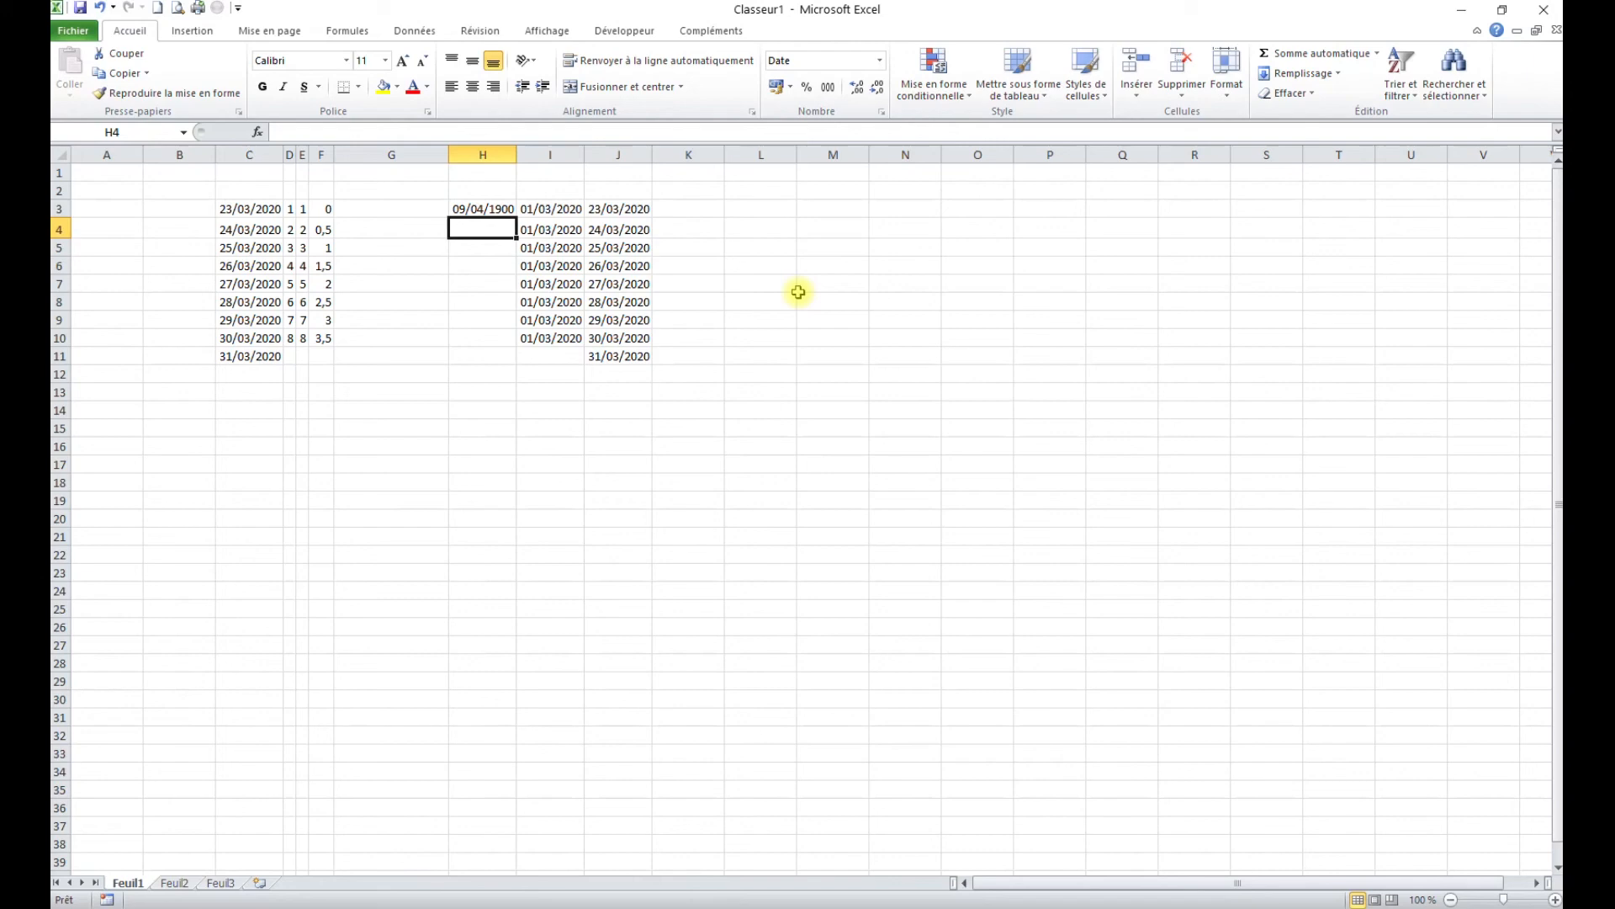
Step: Change the number format of cell H3 to Standard, and after that to Nombre
{"action": "left_click", "coordinate": [478, 208]}
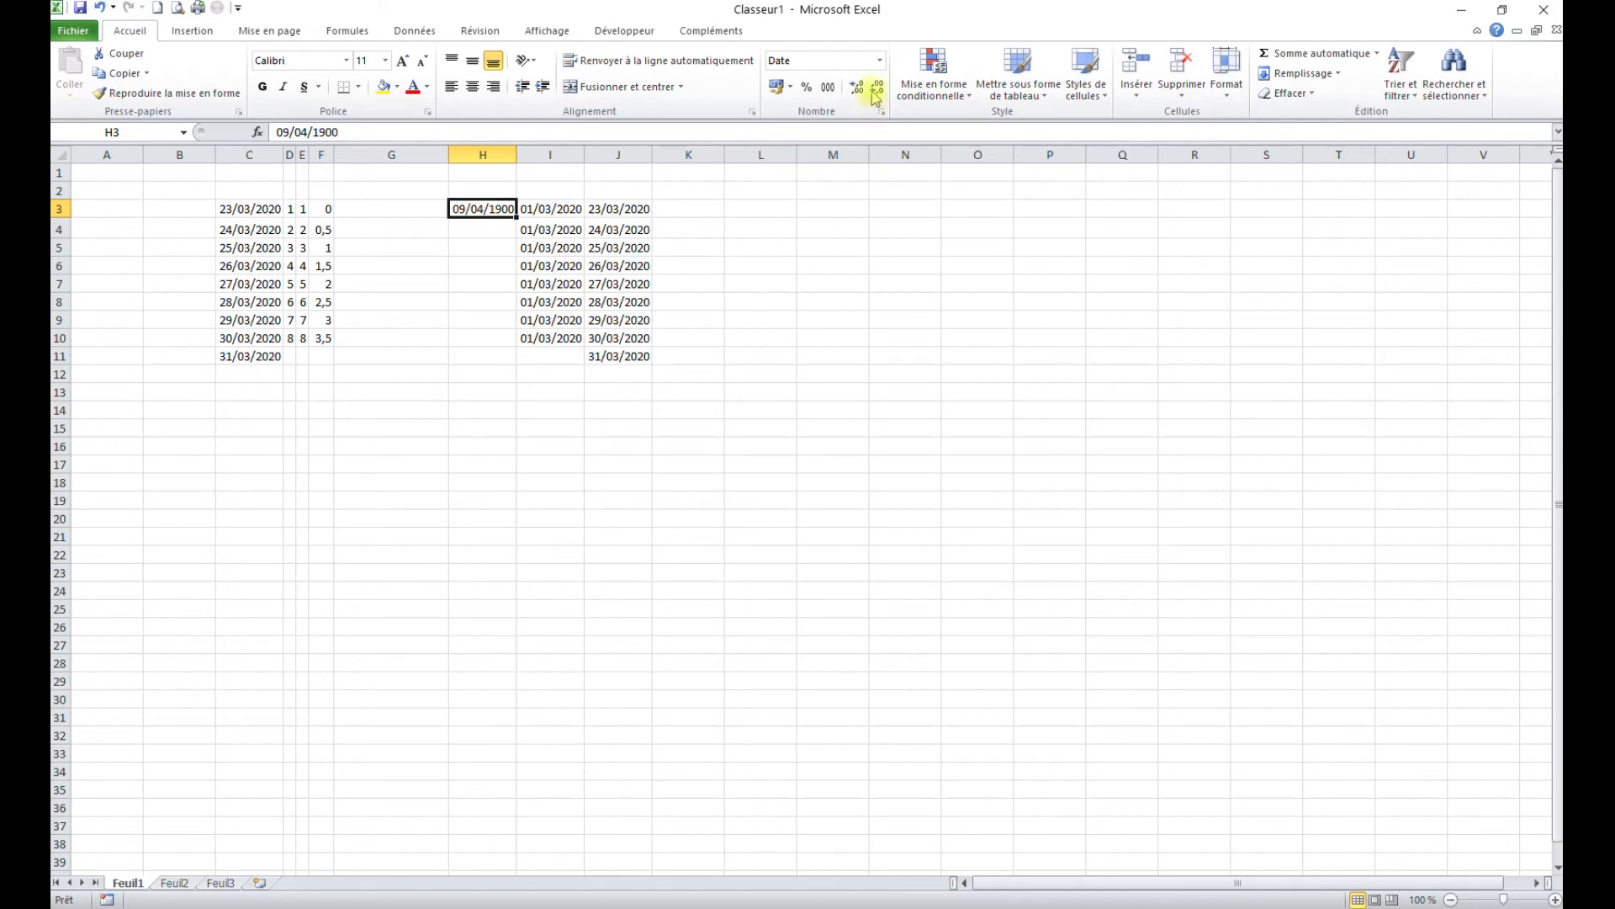
{"action": "left_click", "coordinate": [881, 63]}
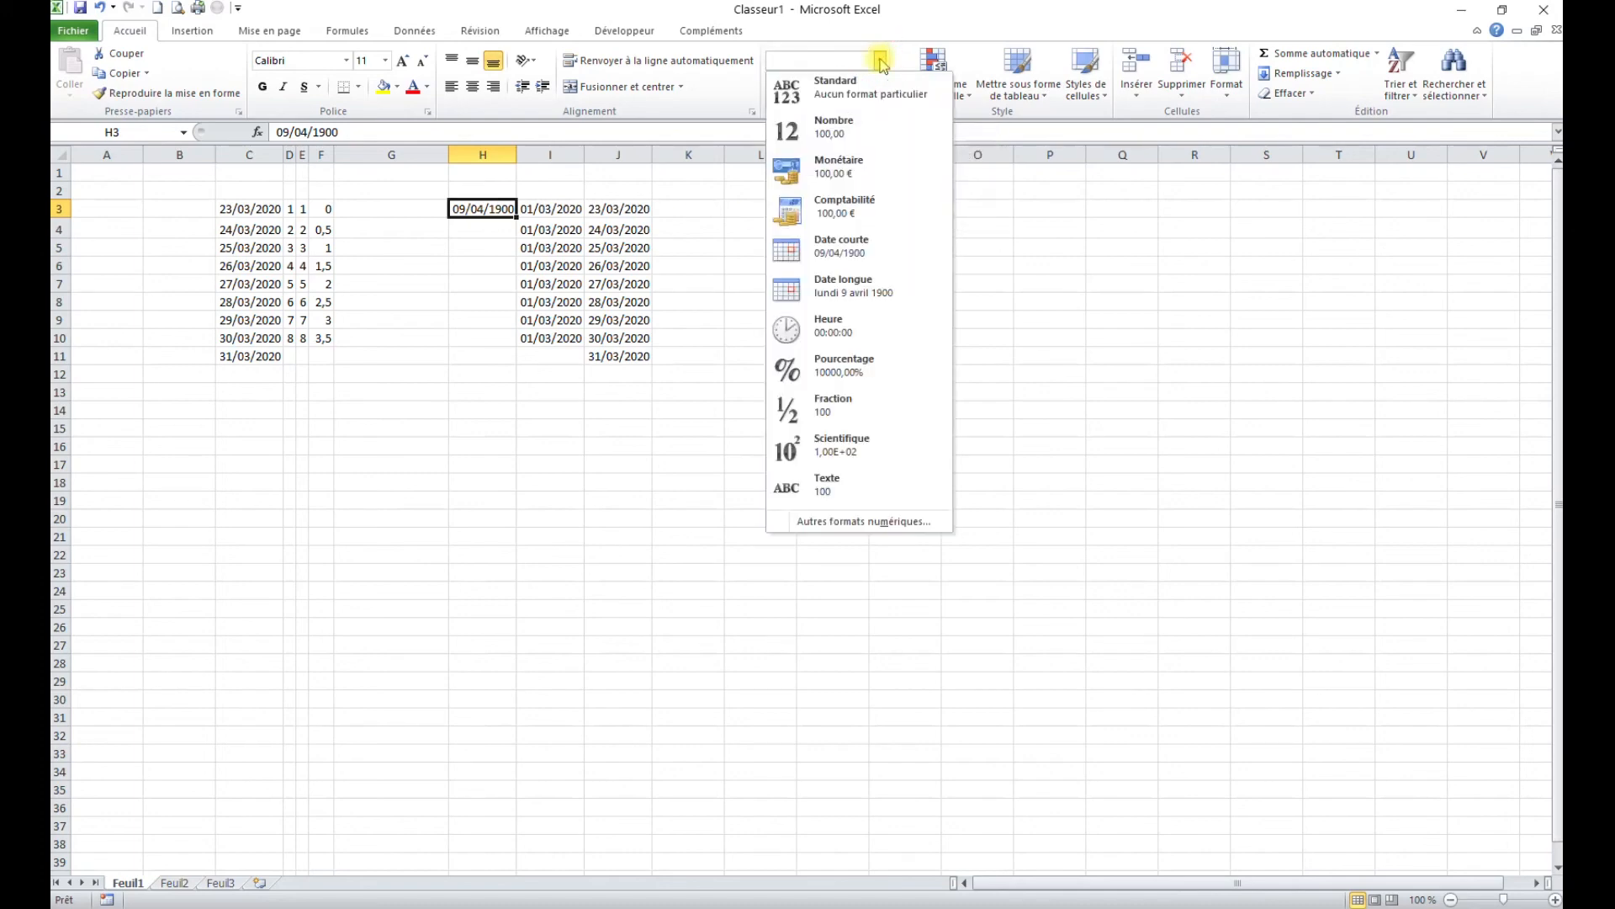
{"action": "left_click", "coordinate": [854, 101]}
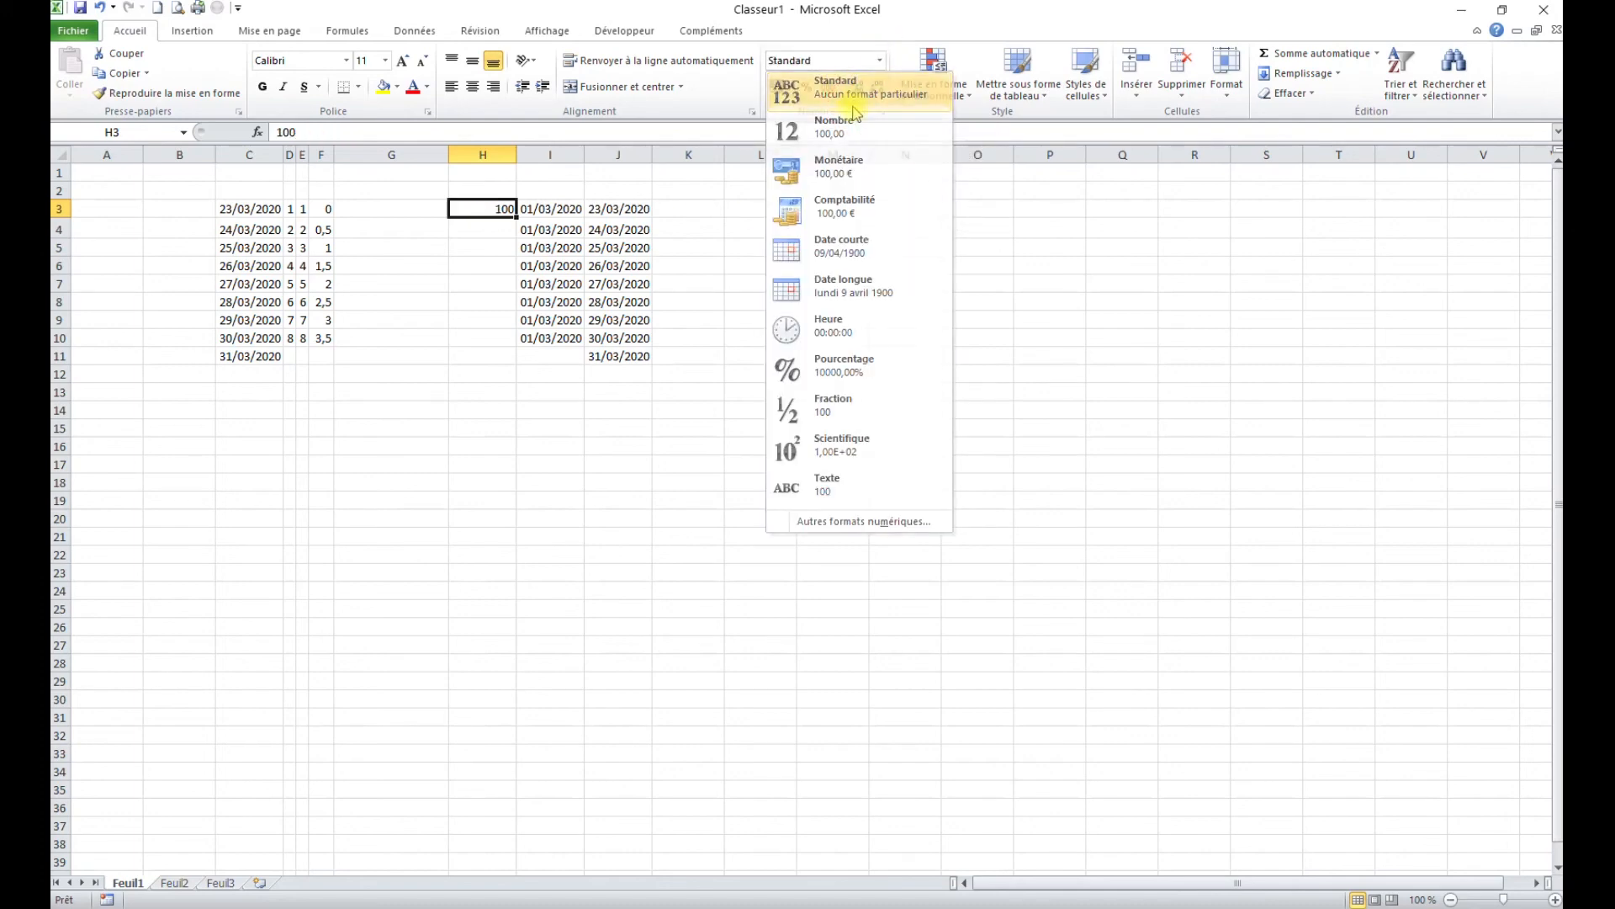
{"action": "left_click", "coordinate": [884, 61]}
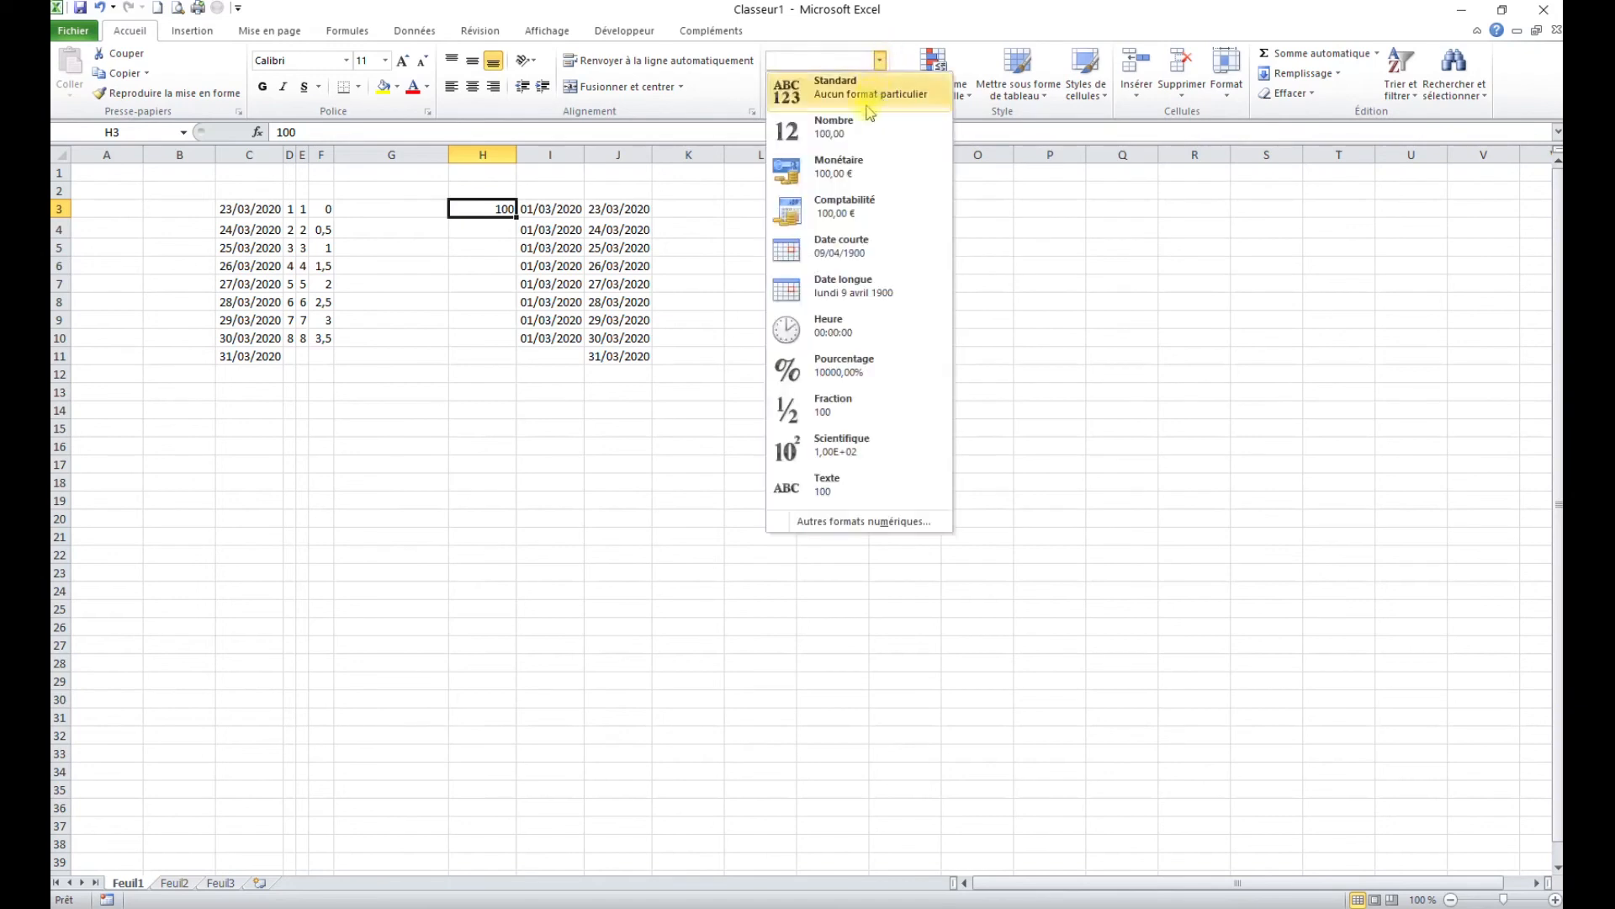
{"action": "left_click", "coordinate": [838, 132]}
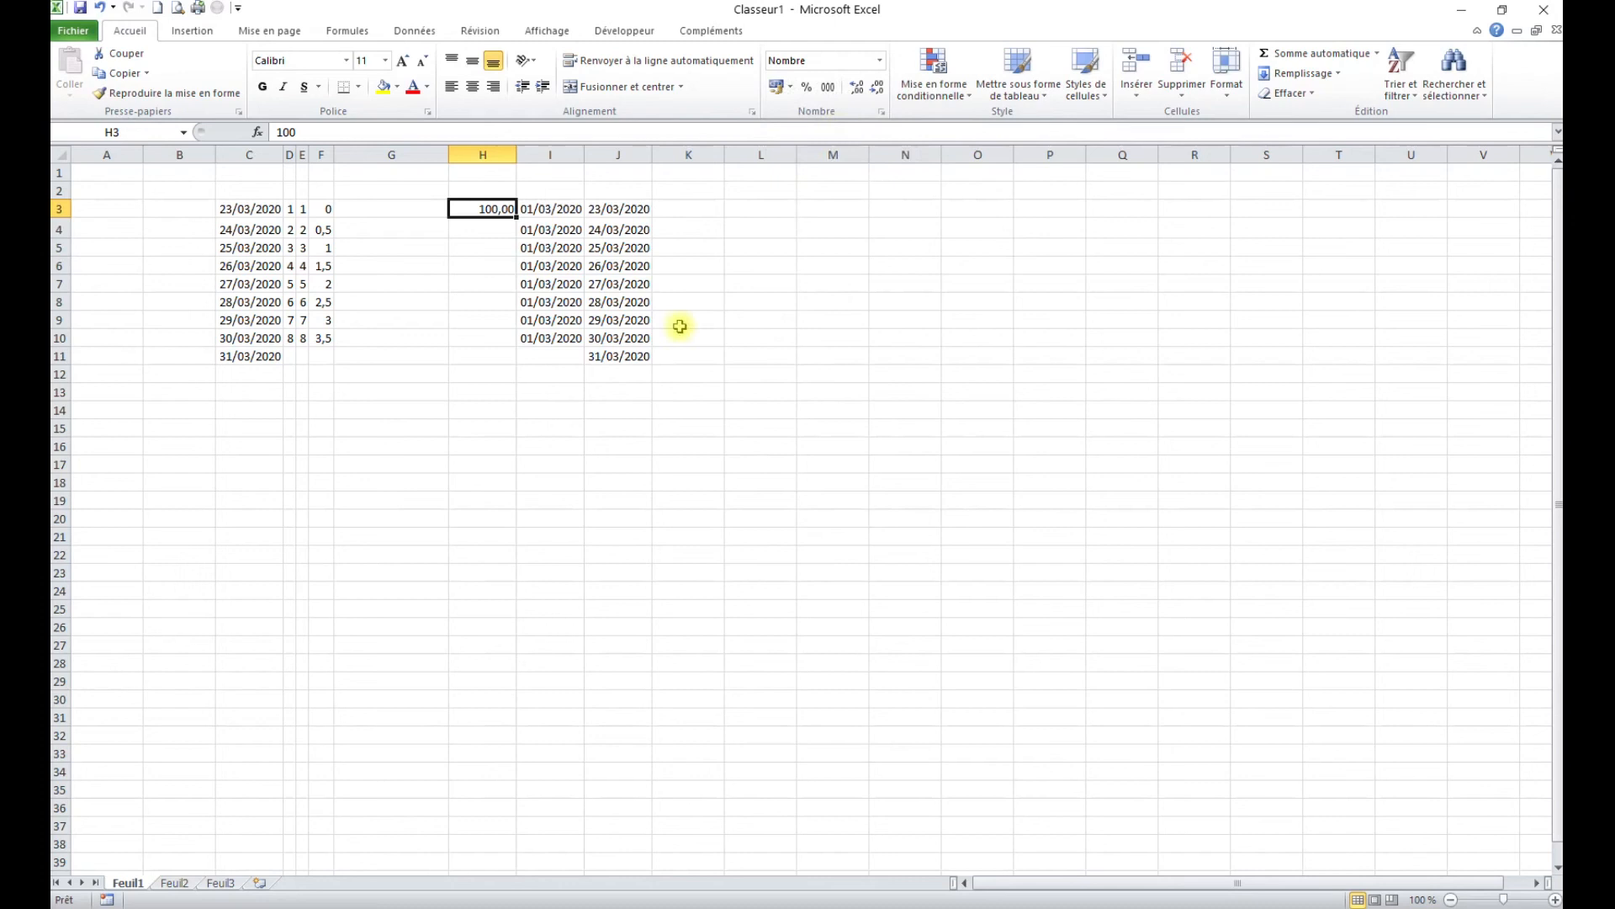
Step: Review the available clearing options (Effacer) for the dates in J3:J11 without applying any, and deselect the range
{"action": "left_click_drag", "start_coordinate": [619, 210], "coordinate": [615, 357]}
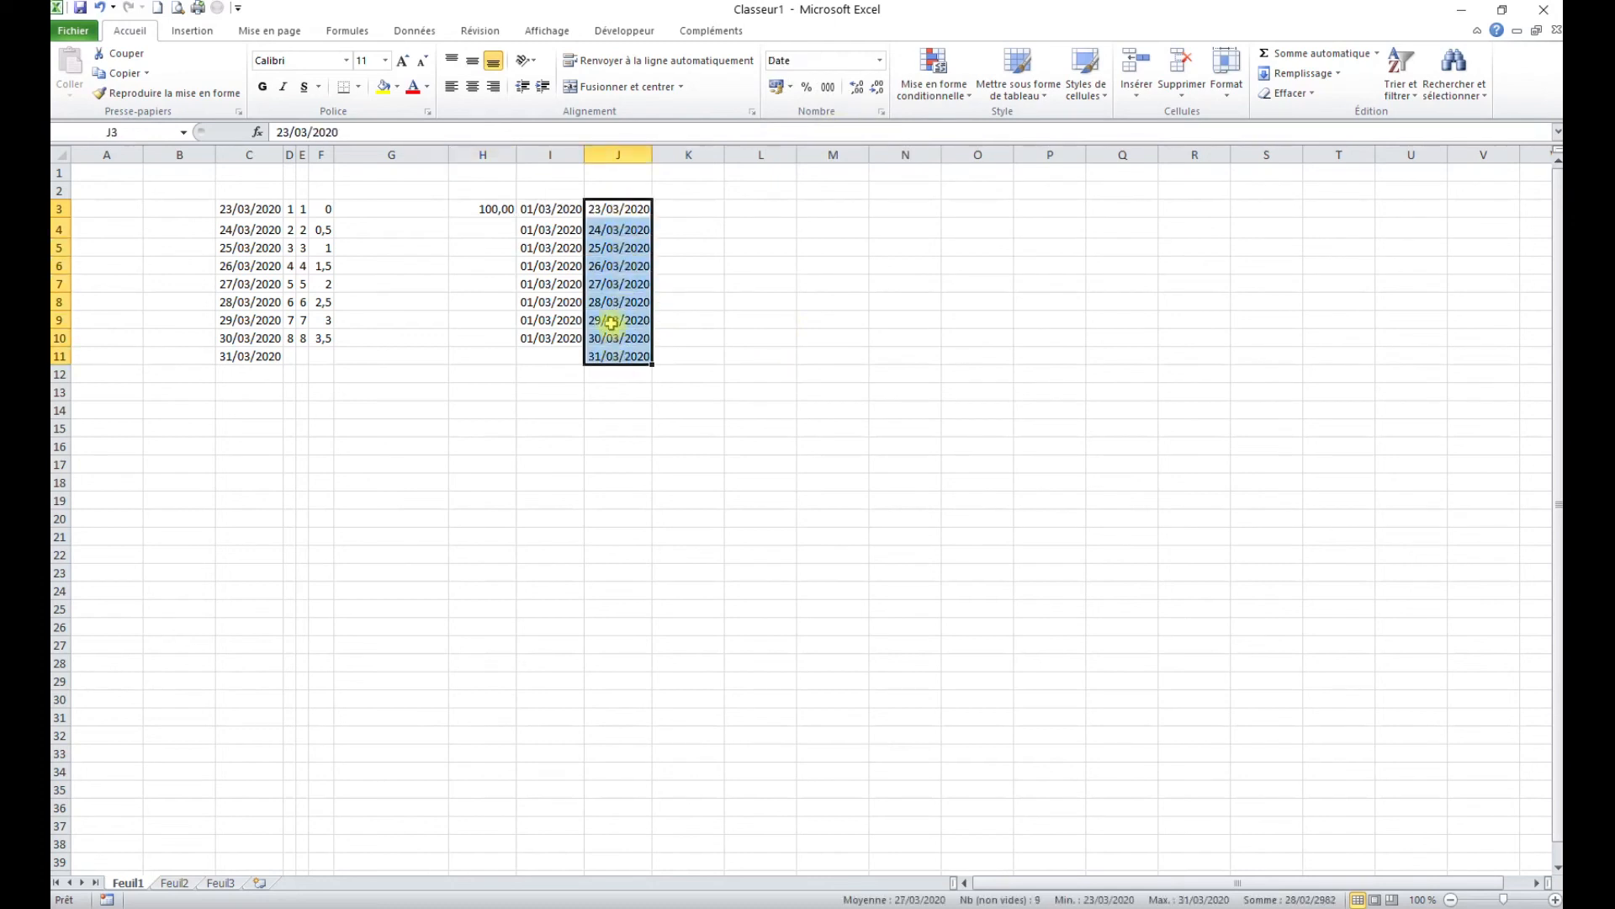
{"action": "left_click", "coordinate": [1314, 95]}
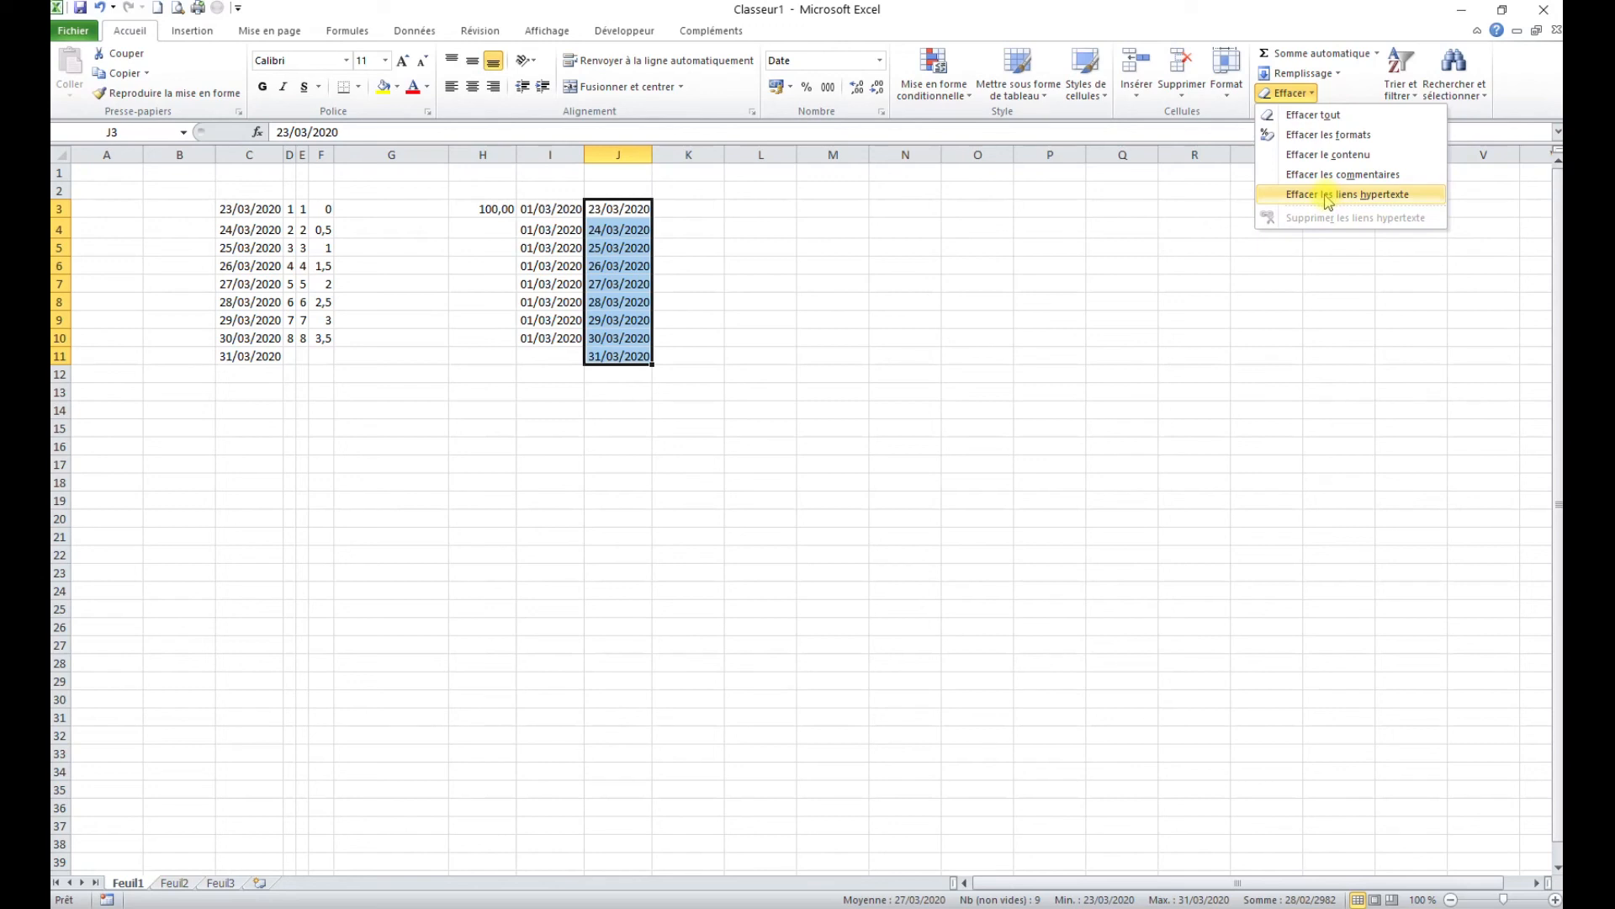
{"action": "left_click", "coordinate": [774, 282]}
{"action": "left_click", "coordinate": [774, 288]}
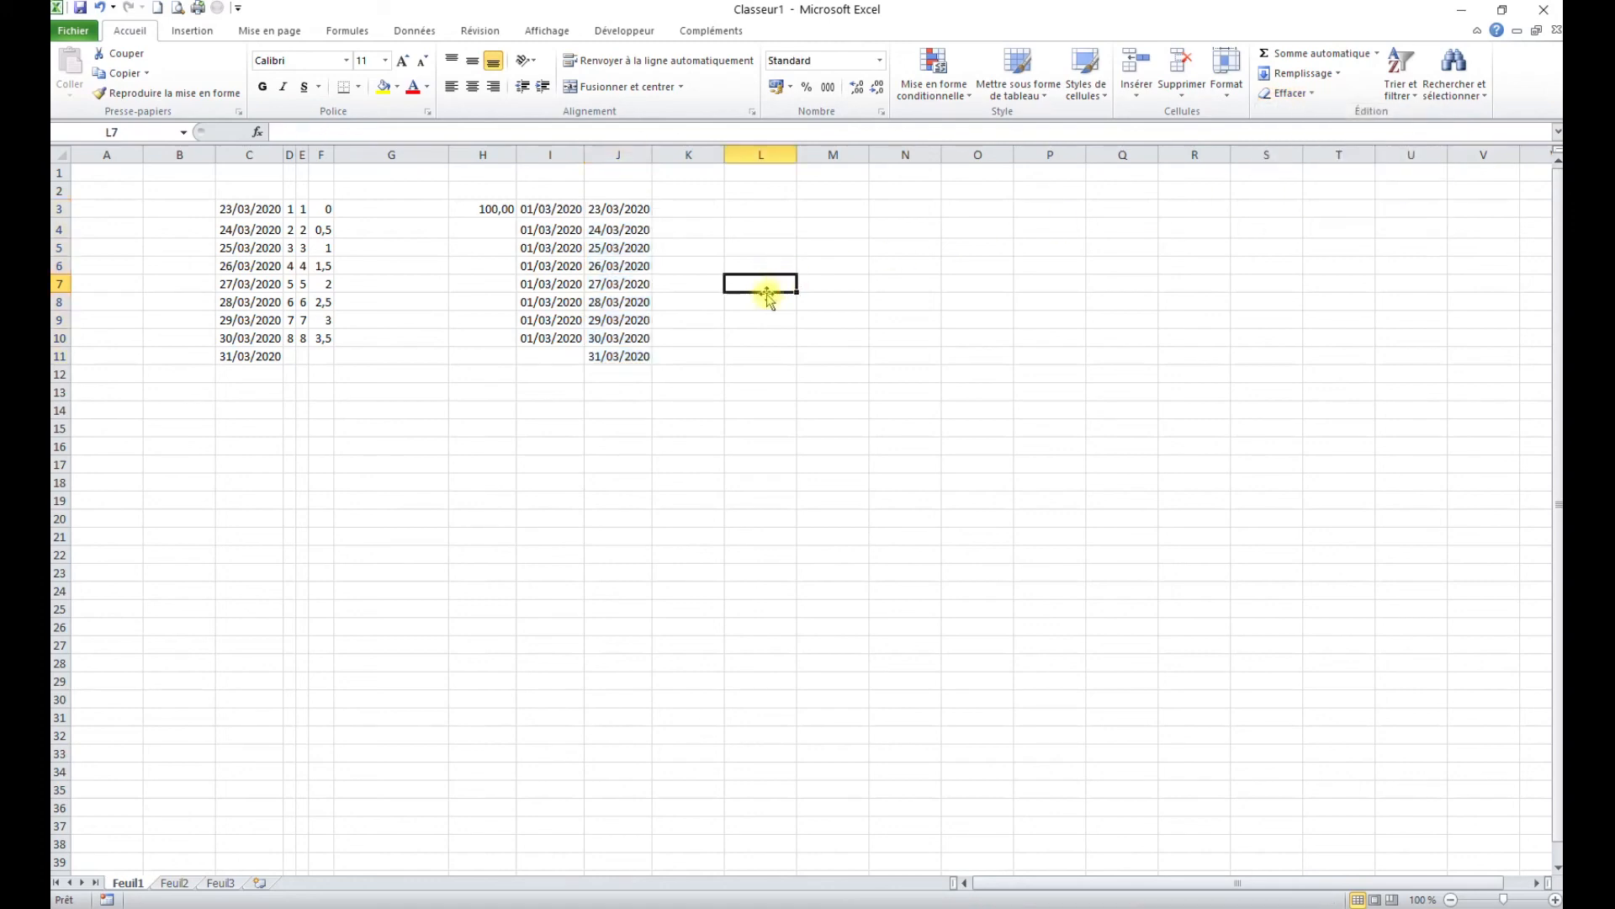